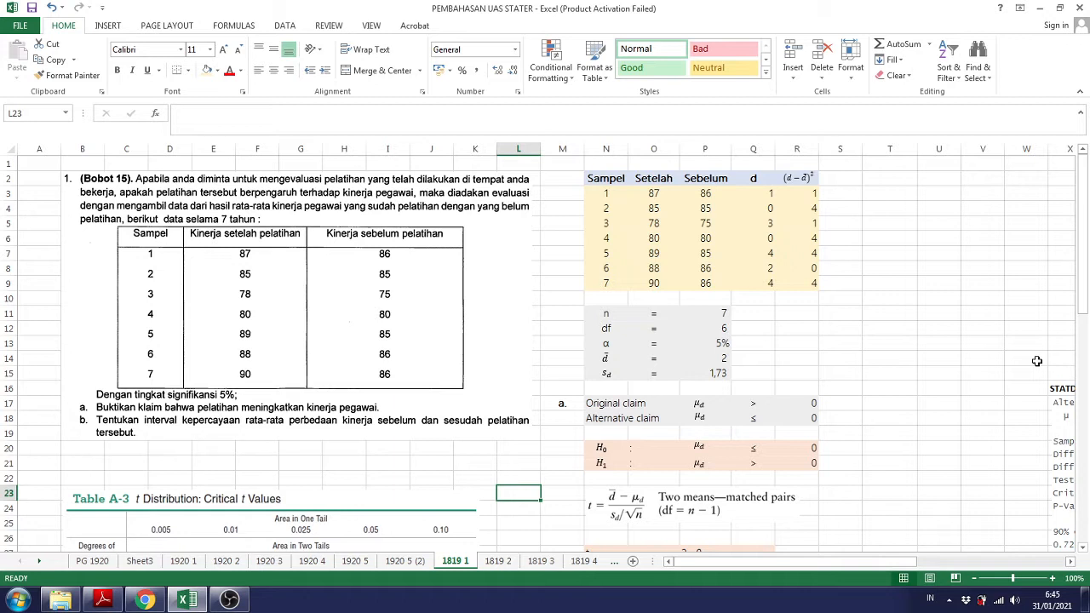
# Switch to Chrome and examine the wikiHow article on enabling the Analysis ToolPak and opening Data Analysis in Excel
pyautogui.click(282, 27)
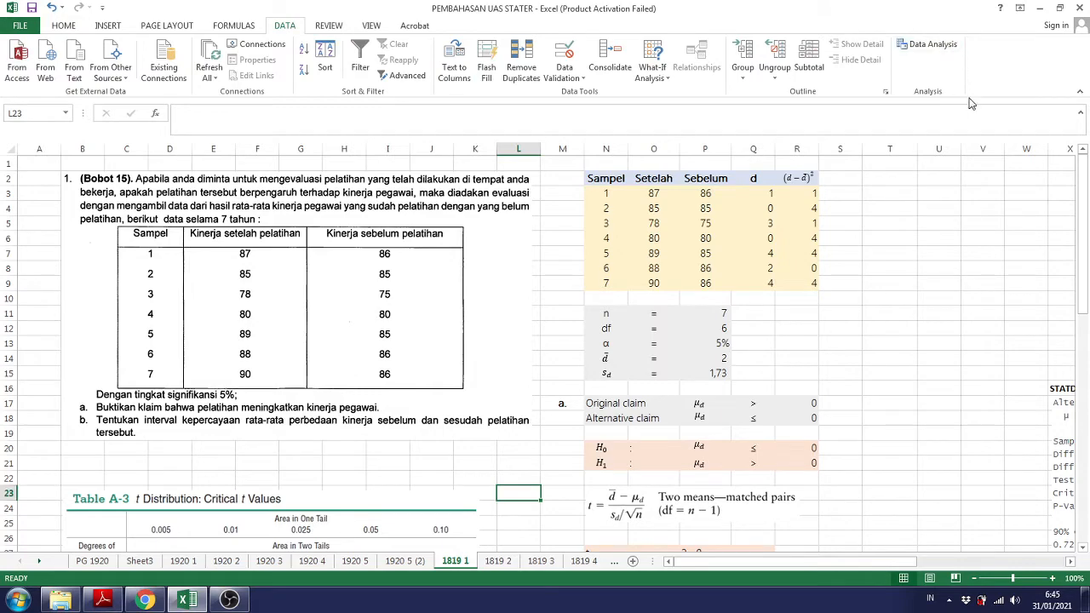
pyautogui.click(145, 601)
pyautogui.click(255, 11)
pyautogui.scroll(15, 317, 220)
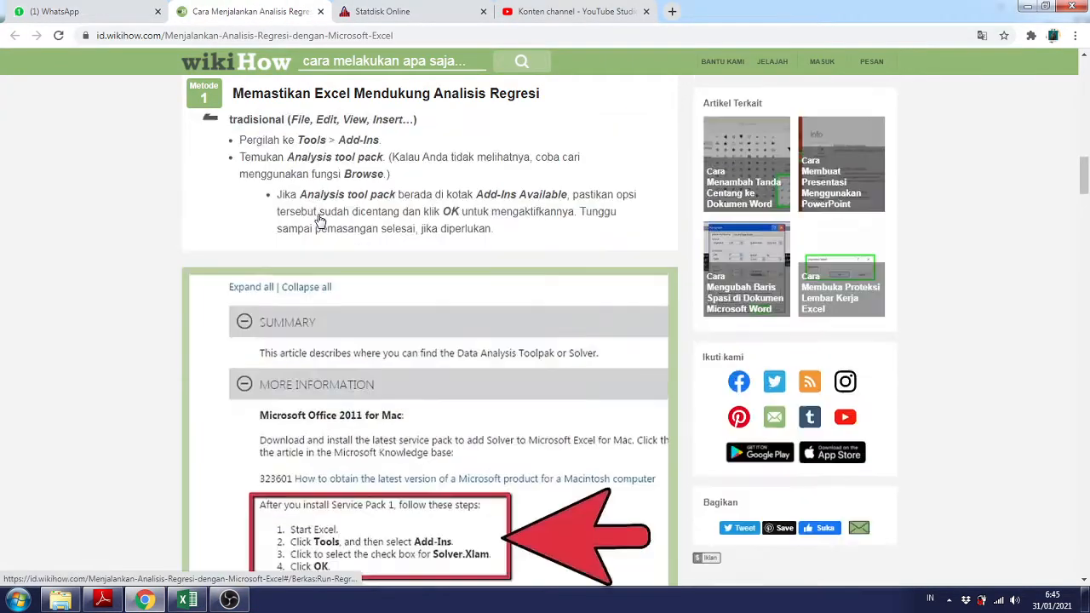
pyautogui.scroll(4, 324, 220)
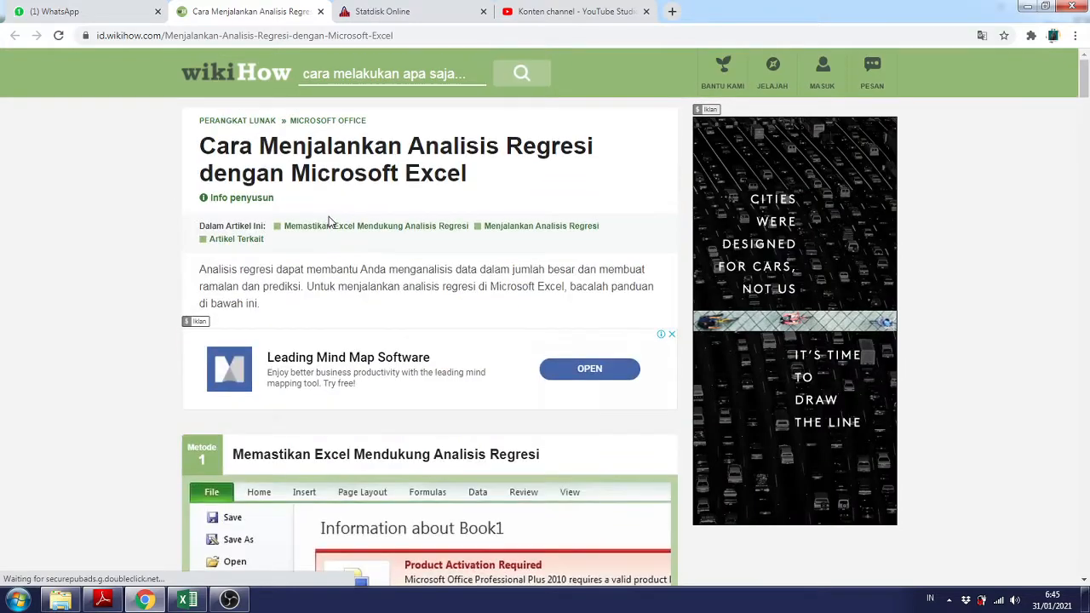
pyautogui.click(542, 227)
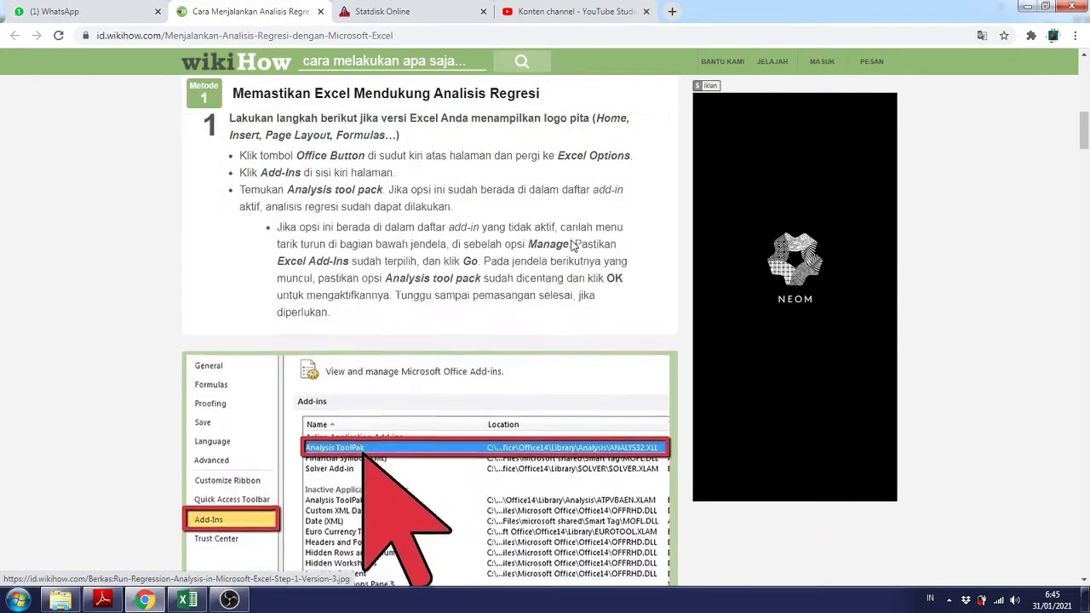
pyautogui.scroll(-10, 426, 377)
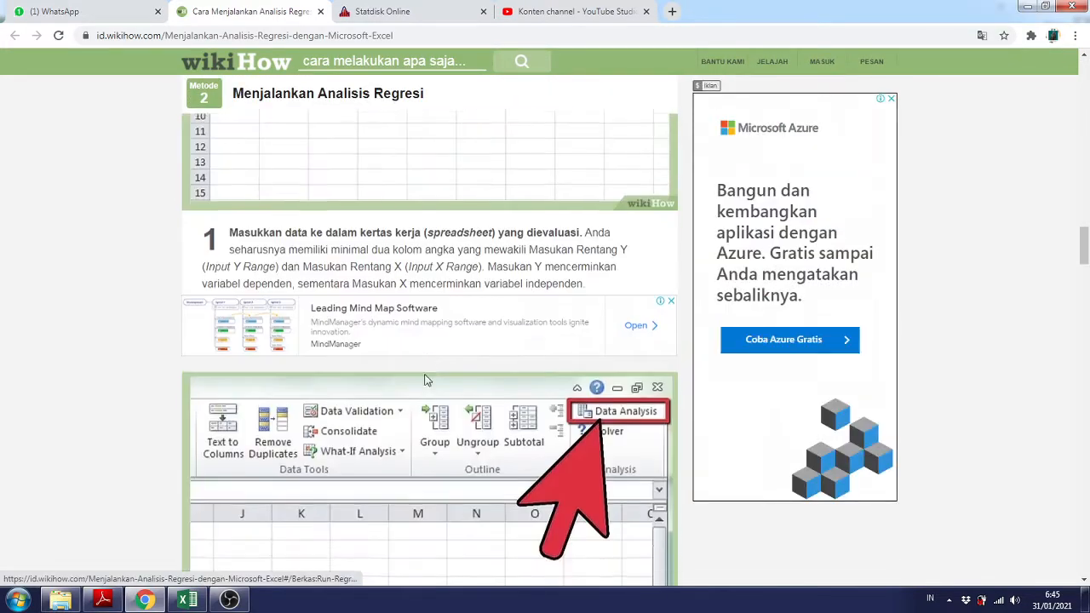
pyautogui.scroll(5, 427, 381)
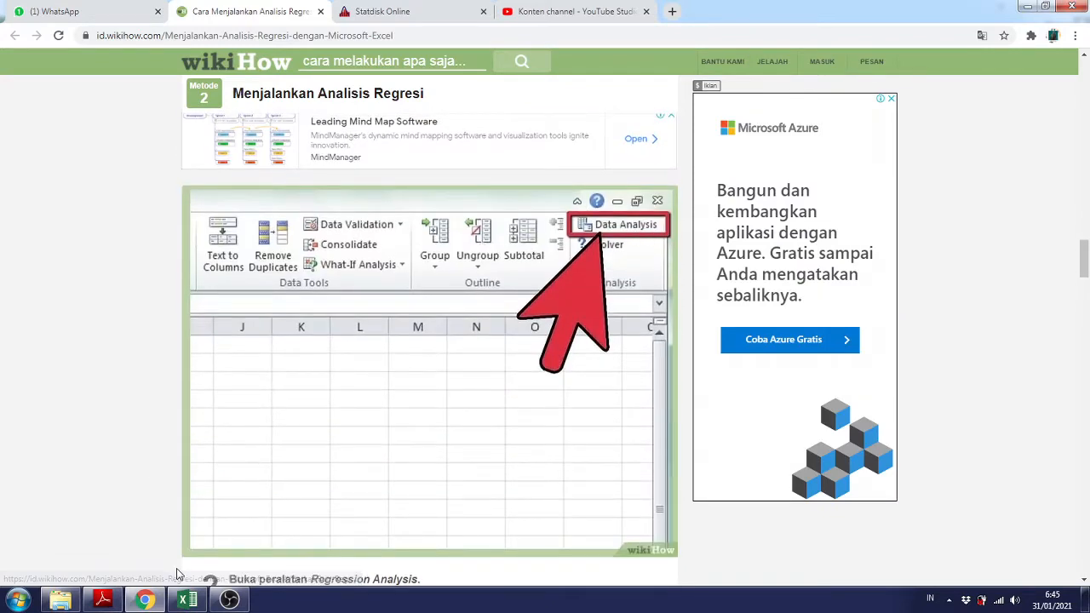
# Return to Excel and start the t-Test: Paired Two Sample for Means analysis on sheet 1819 1
pyautogui.click(203, 601)
pyautogui.click(951, 311)
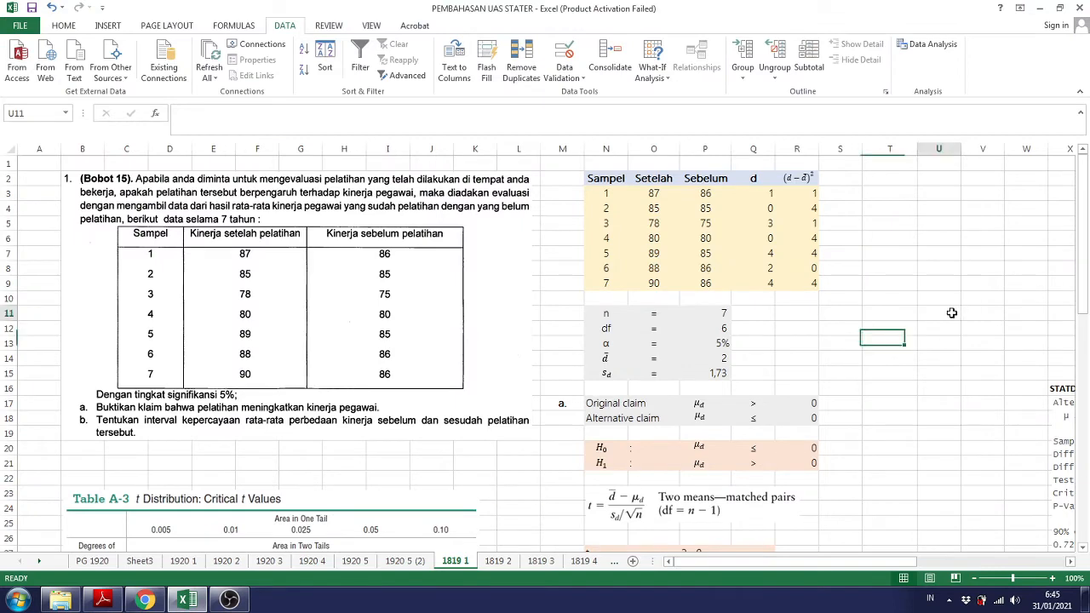
pyautogui.scroll(-4, 952, 313)
pyautogui.scroll(-9, 952, 315)
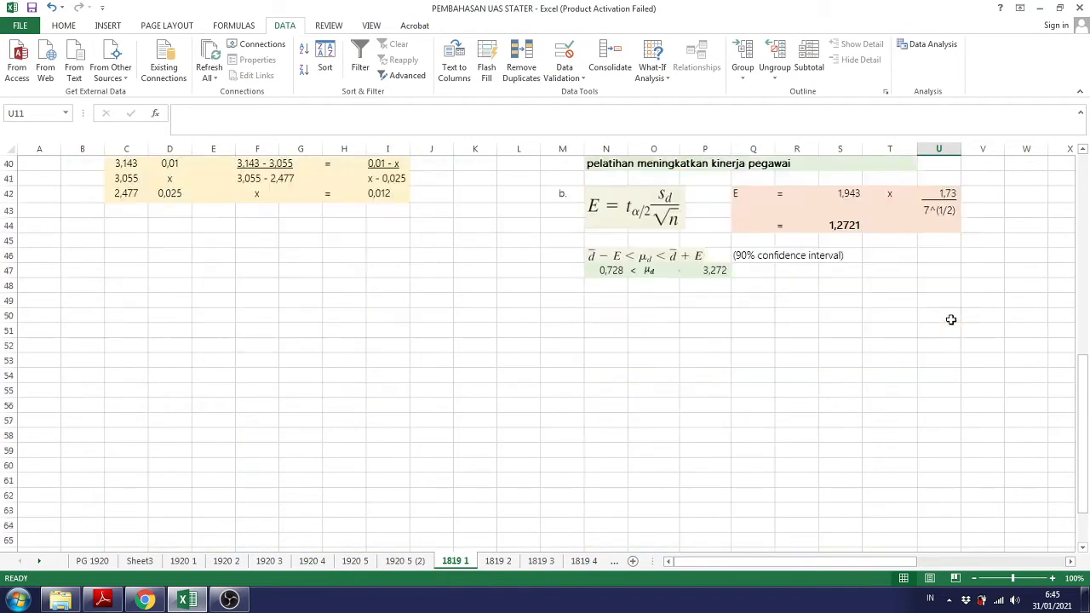
pyautogui.scroll(2, 640, 338)
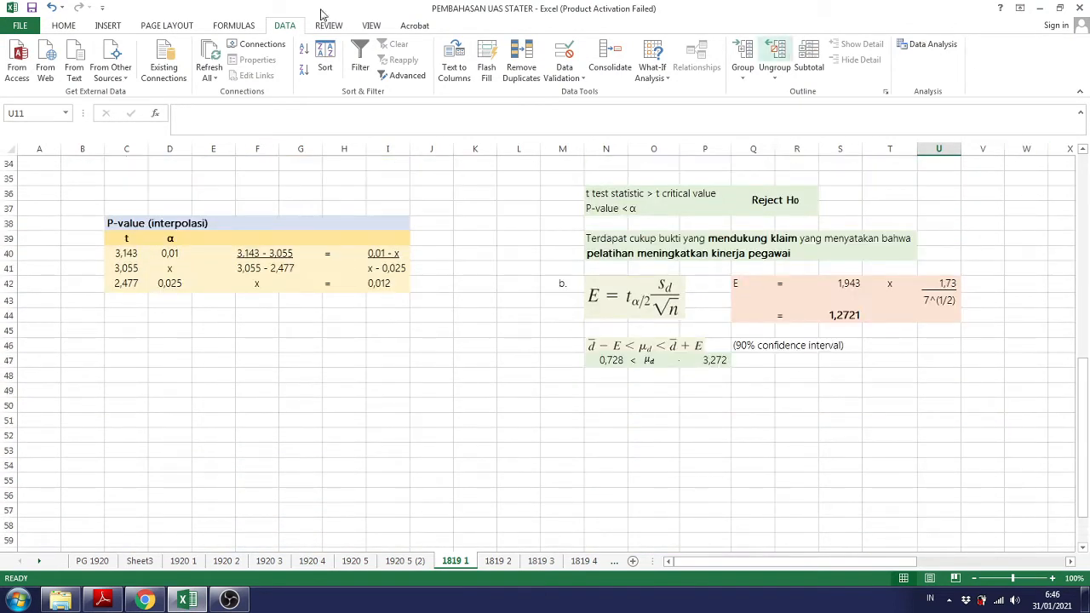
pyautogui.click(925, 47)
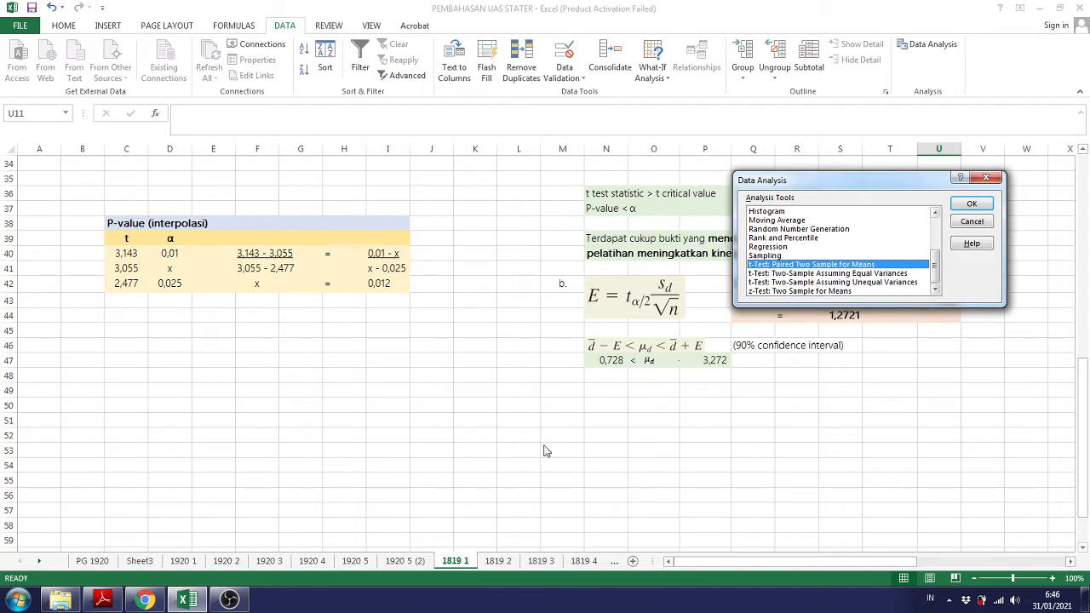
pyautogui.click(986, 207)
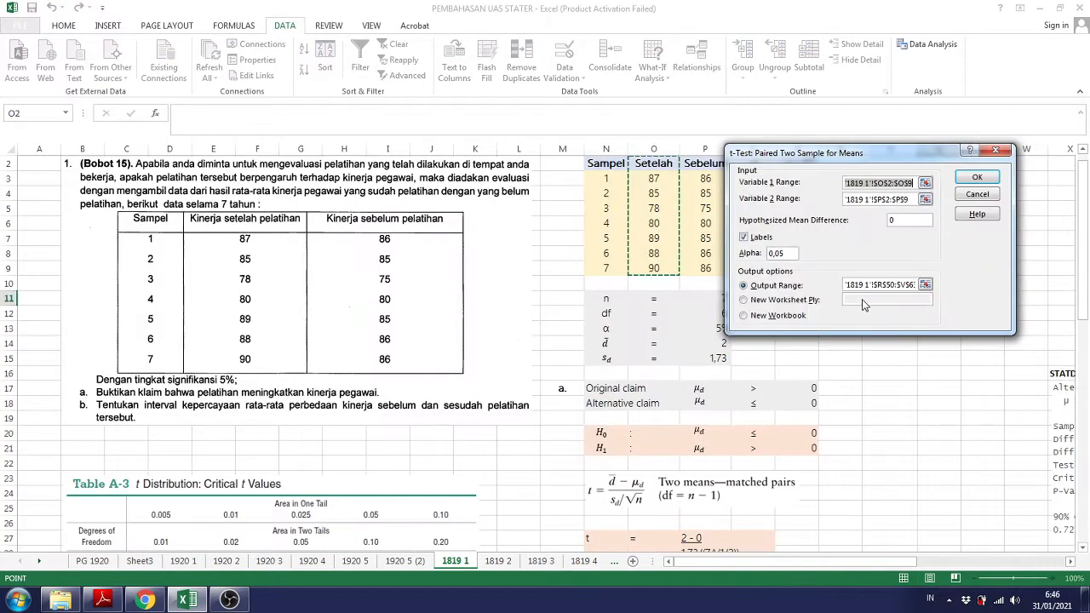
# Set the Variable 1 Range to $O$3:$O$9 (Setelah) and the Variable 2 Range to $P$3:$P$9 (Sebelum)
pyautogui.click(886, 184)
pyautogui.moveTo(913, 184); pyautogui.dragTo(848, 181)
pyautogui.click(847, 180)
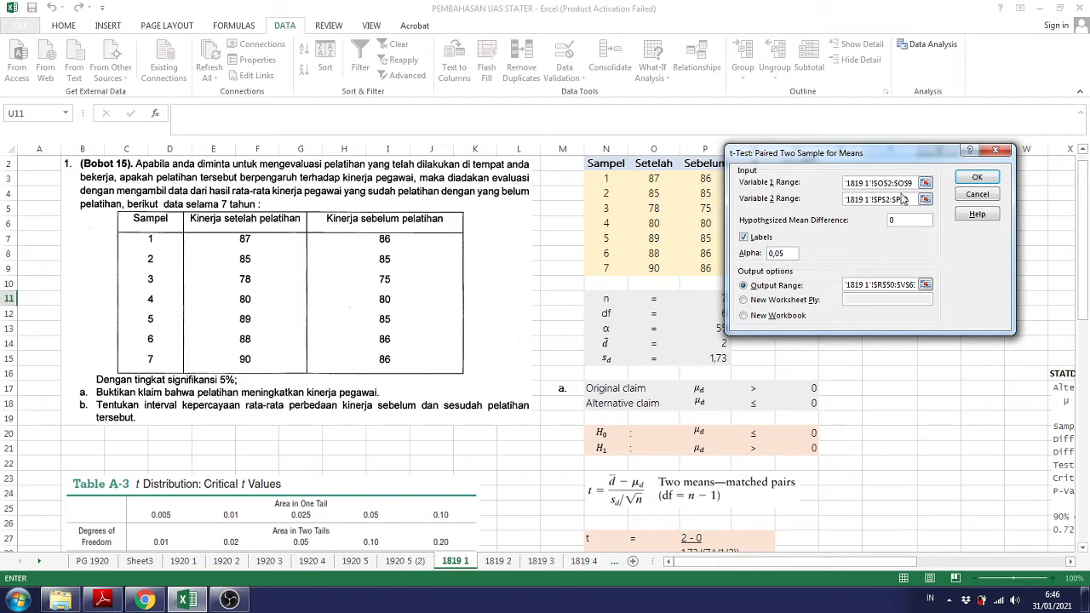
pyautogui.moveTo(912, 182); pyautogui.dragTo(831, 191)
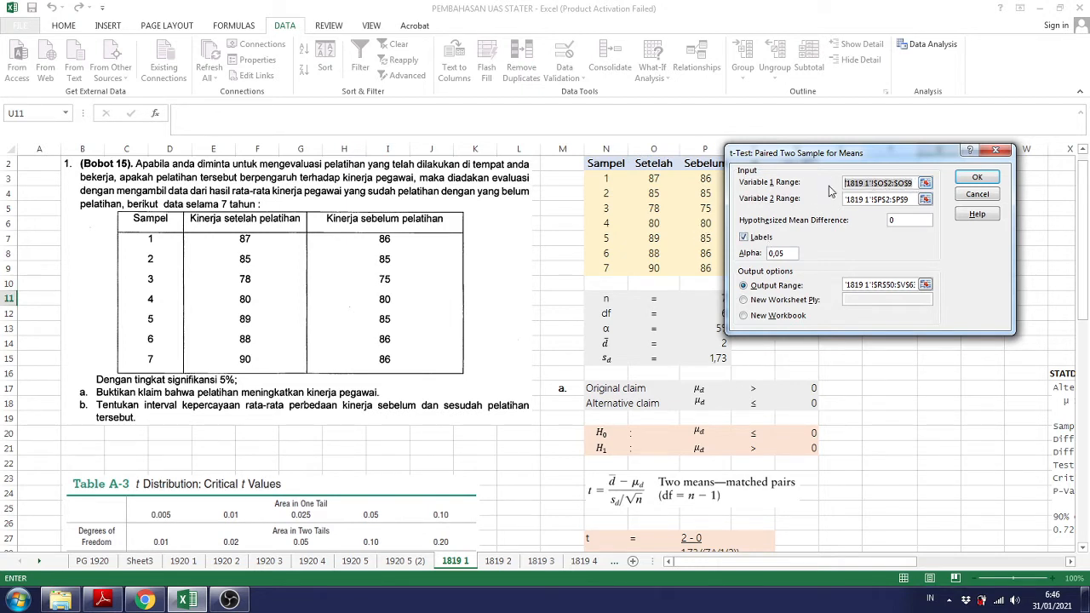
pyautogui.press('BackSpace')
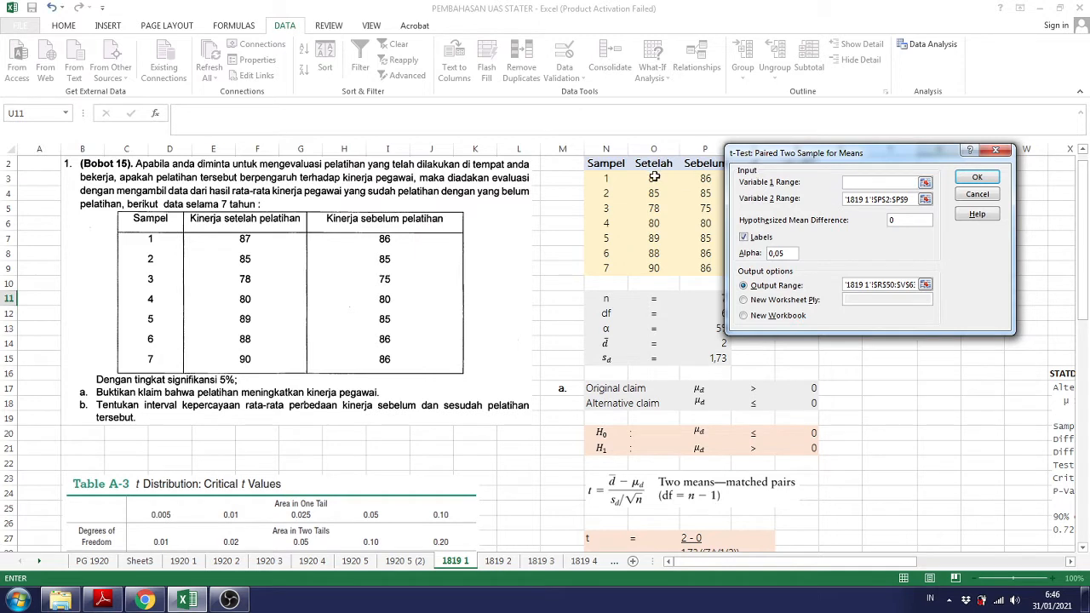
pyautogui.moveTo(654, 176); pyautogui.dragTo(656, 268)
pyautogui.moveTo(905, 196); pyautogui.dragTo(855, 180)
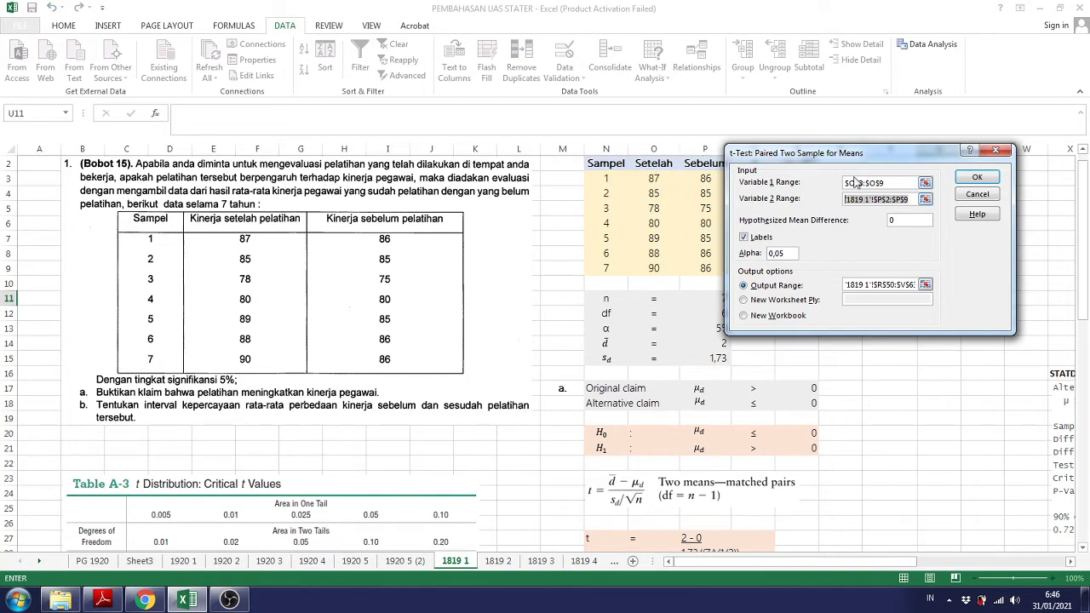
pyautogui.moveTo(696, 178); pyautogui.dragTo(708, 269)
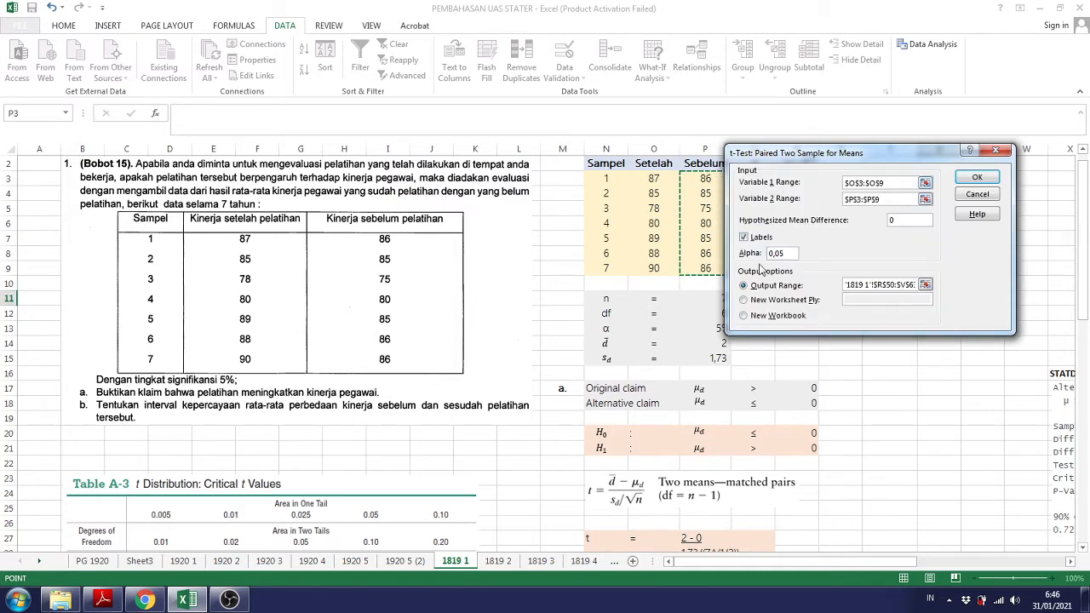
# Turn off Labels, set the Output Range to $N$50:$R$63 and run the paired t-test
pyautogui.click(745, 237)
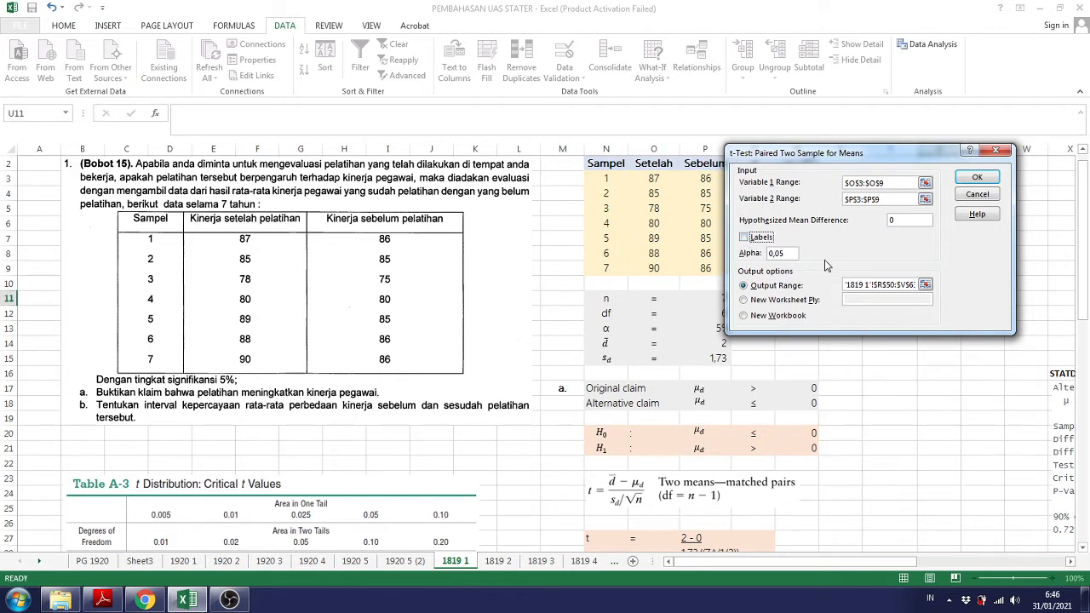
pyautogui.click(792, 254)
pyautogui.click(889, 286)
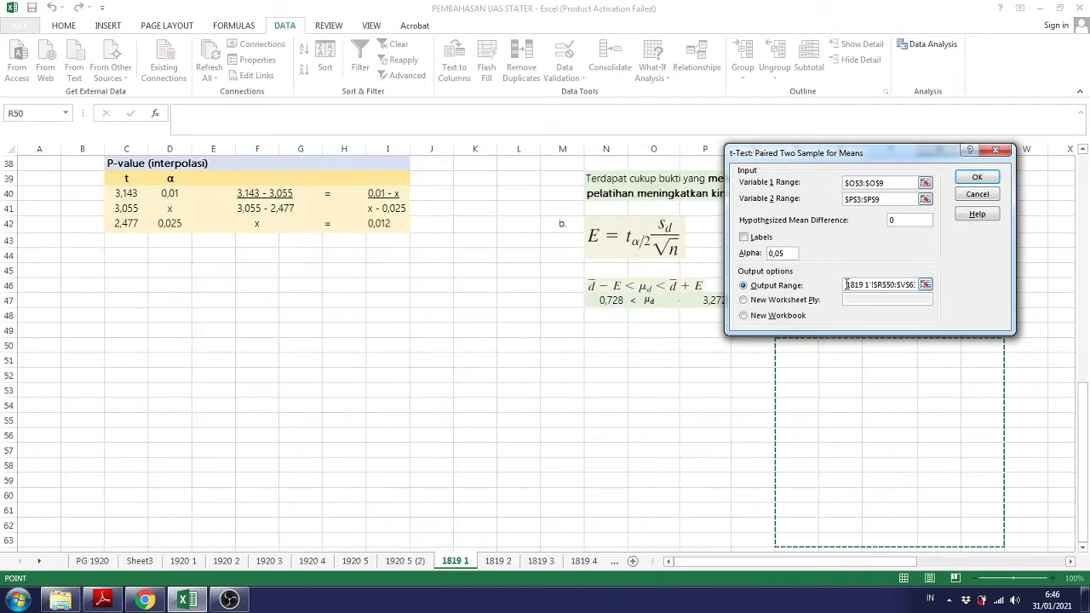
pyautogui.moveTo(847, 285); pyautogui.dragTo(934, 297)
pyautogui.press('BackSpace')
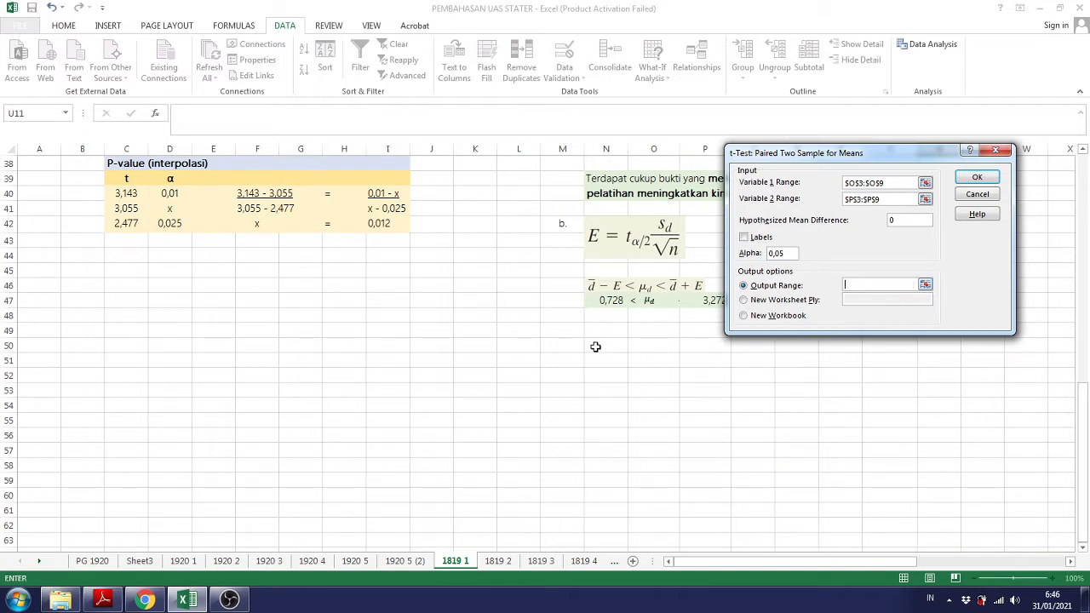
pyautogui.moveTo(596, 347); pyautogui.dragTo(814, 542)
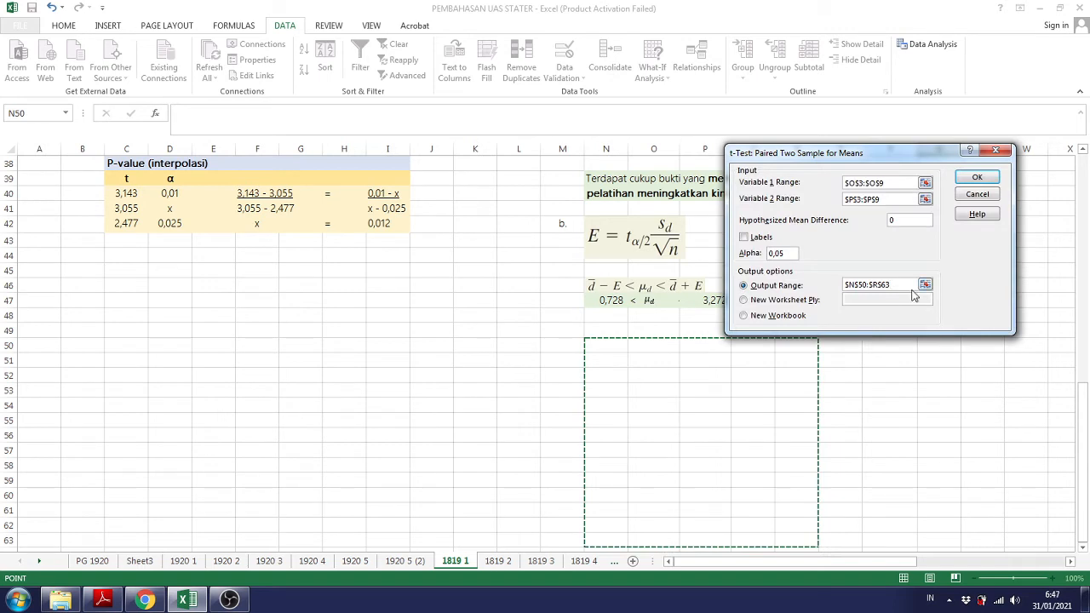
pyautogui.click(968, 178)
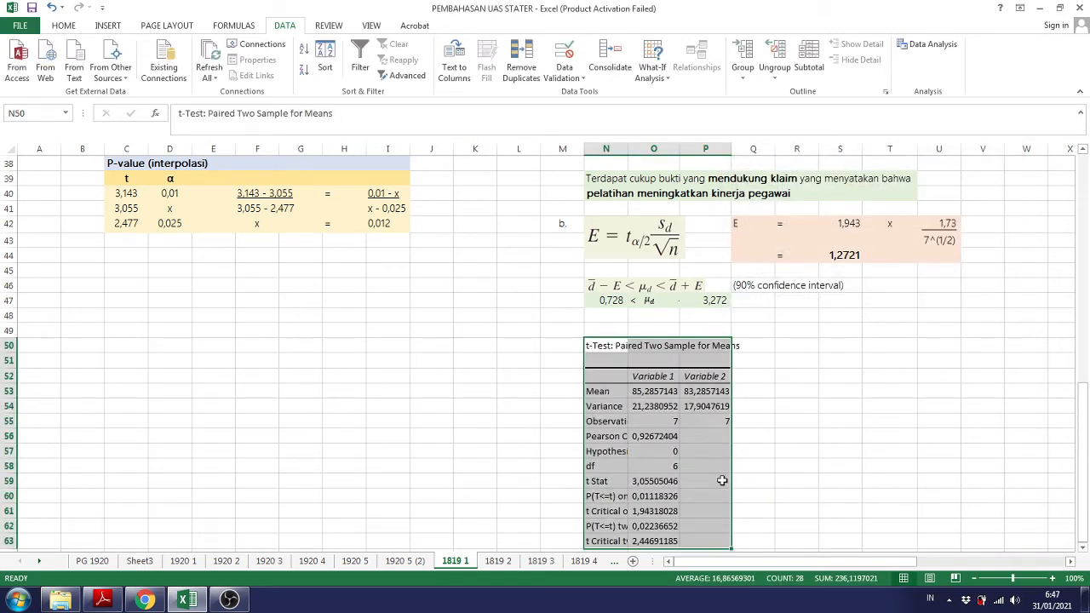
# Highlight the t Stat value in O59 with light yellow fill and compare it with the manual t statistic in P29
pyautogui.click(661, 481)
pyautogui.click(66, 25)
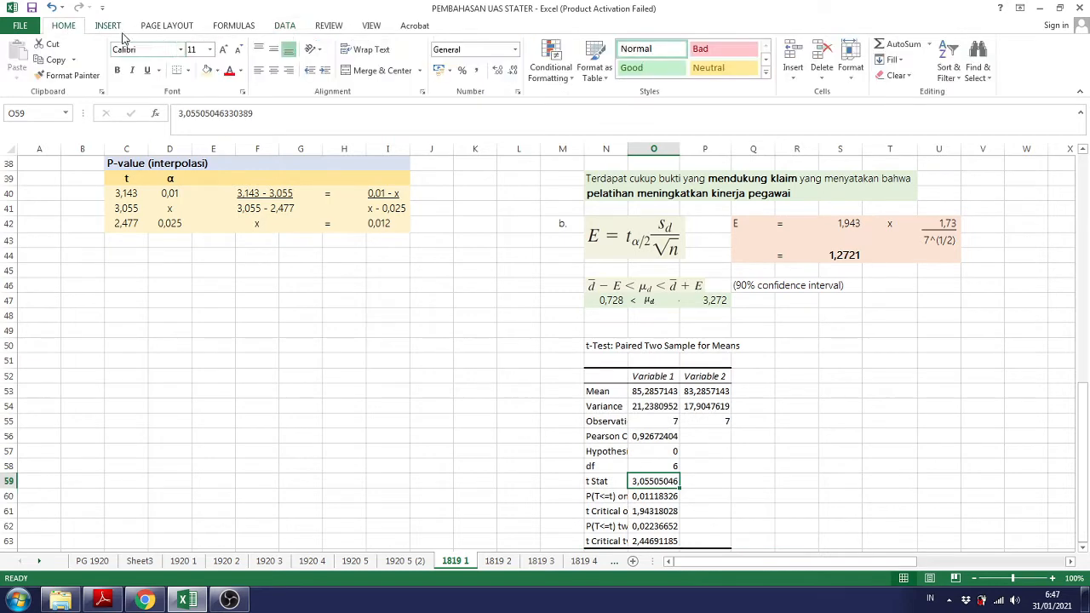
pyautogui.click(205, 71)
pyautogui.scroll(6, 767, 264)
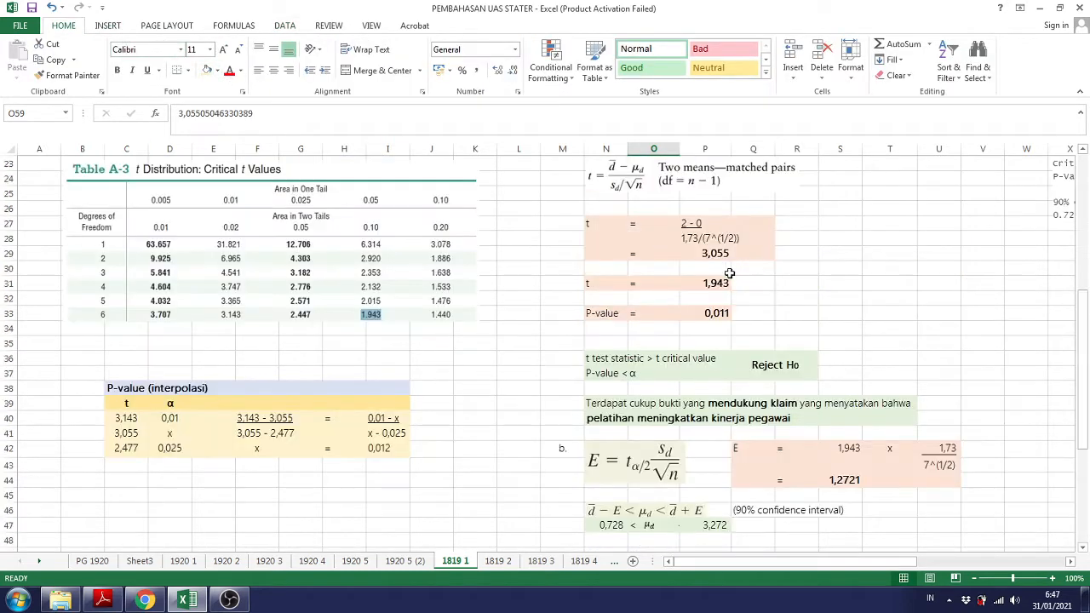
pyautogui.click(722, 256)
pyautogui.scroll(-6, 730, 320)
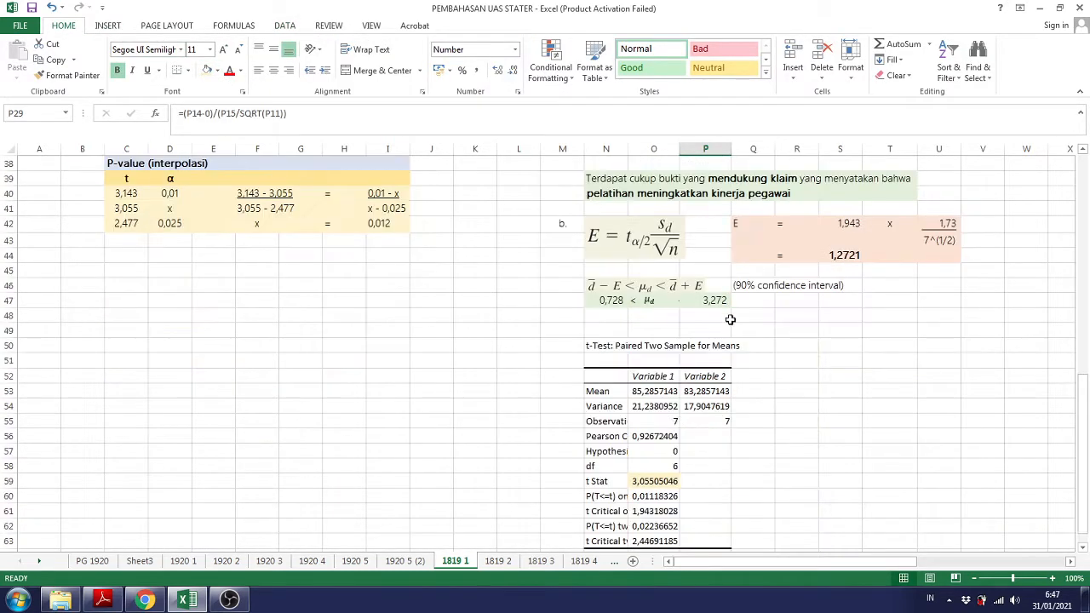
# Highlight the one-tail P value in O60 with light yellow fill and compare it with the manual P-value in P33
pyautogui.click(656, 496)
pyautogui.click(207, 72)
pyautogui.scroll(5, 585, 300)
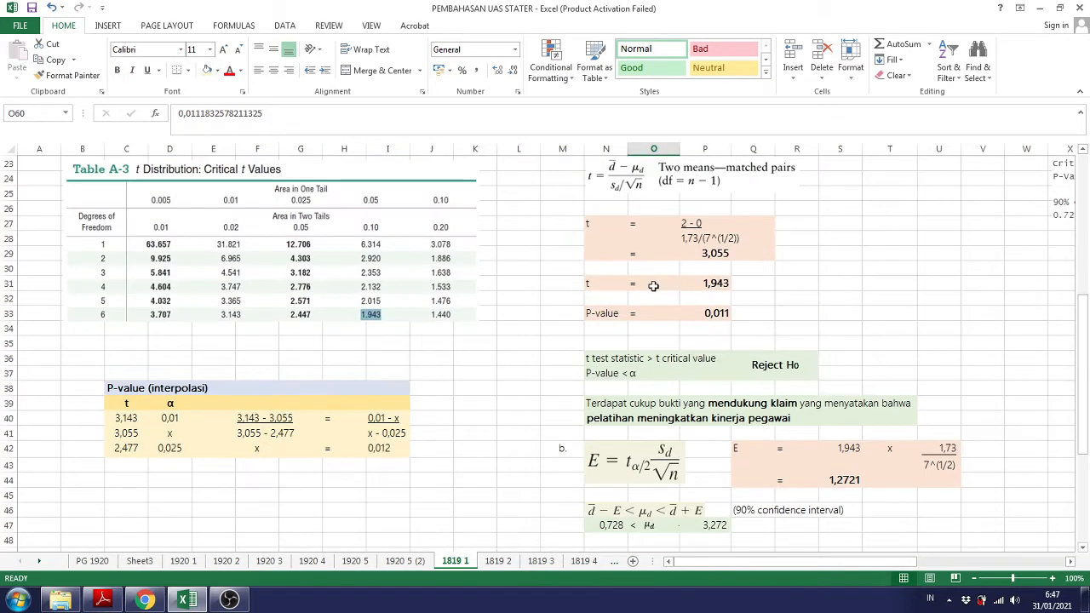
pyautogui.click(723, 308)
pyautogui.scroll(-6, 749, 315)
# Highlight the one-tail t Critical value in O61 with light yellow fill and compare it with the manual critical t in P31
pyautogui.click(662, 466)
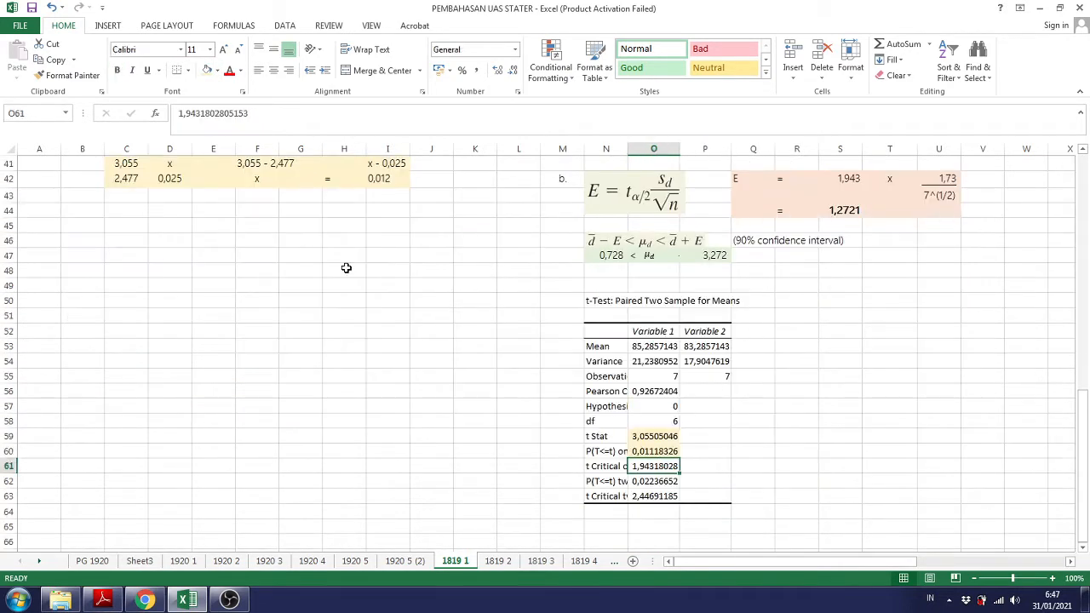
pyautogui.click(208, 71)
pyautogui.scroll(5, 724, 310)
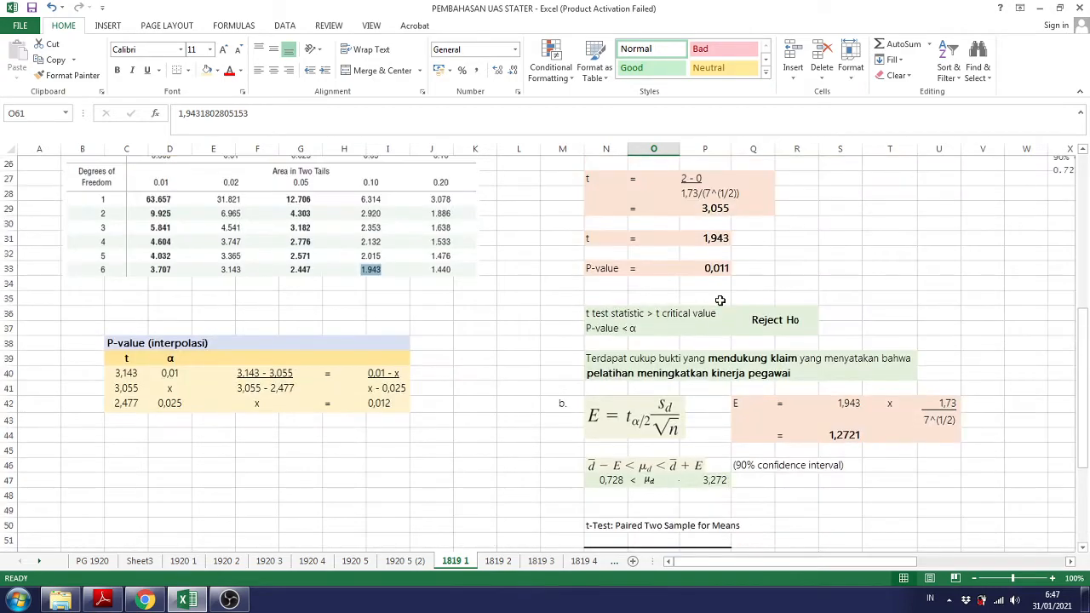
pyautogui.click(697, 235)
pyautogui.click(877, 287)
pyautogui.scroll(-3, 877, 287)
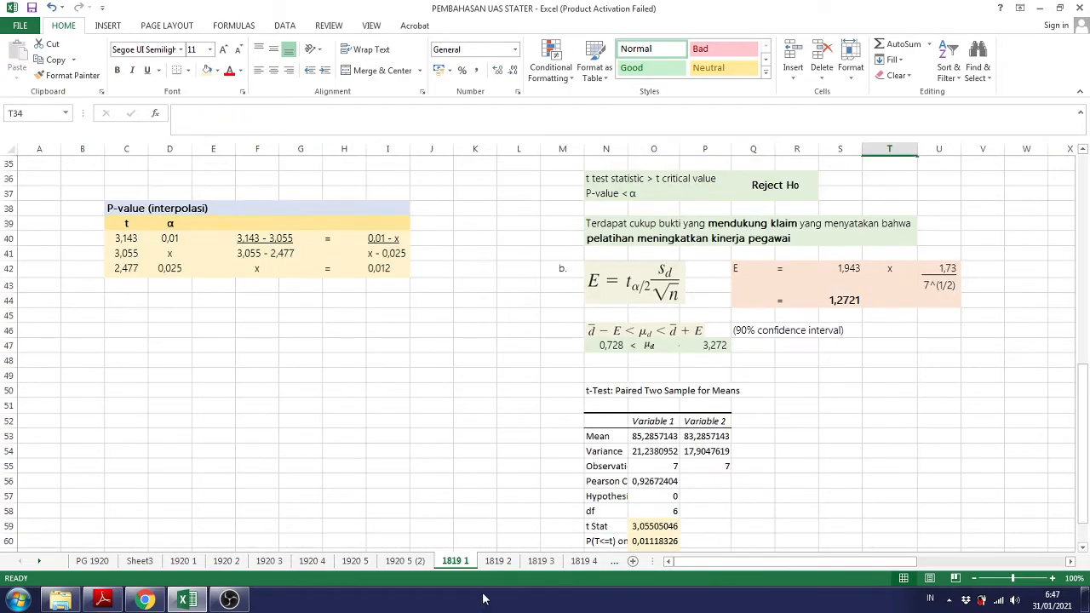
# On sheet 1920 4, clear all contents and formatting of the old t-test output in M56:O70
pyautogui.click(312, 561)
pyautogui.scroll(-15, 565, 460)
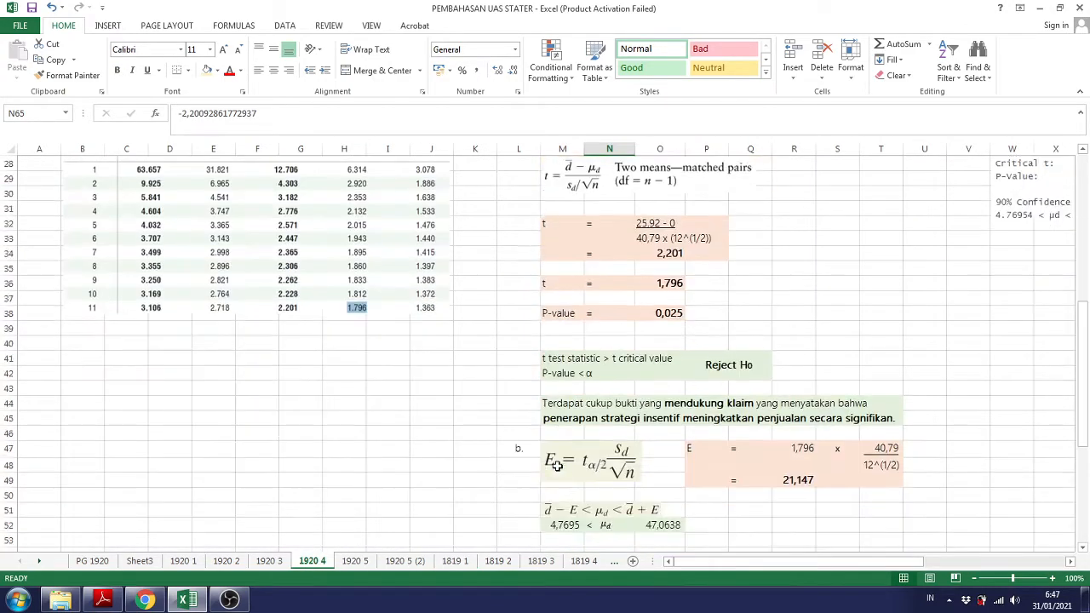
pyautogui.moveTo(542, 224); pyautogui.dragTo(673, 436)
pyautogui.click(896, 75)
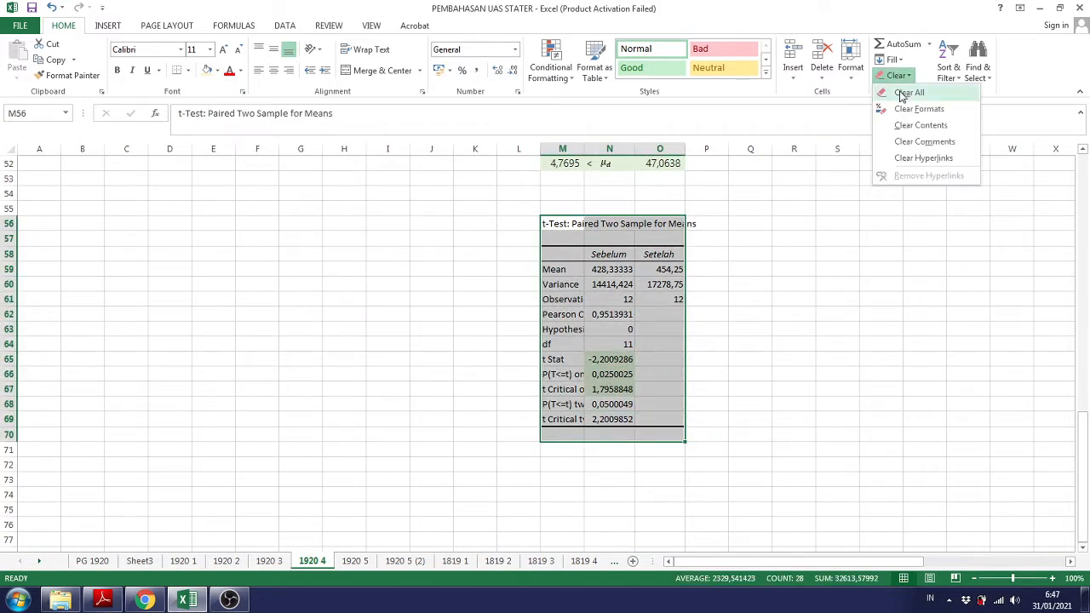
pyautogui.click(908, 92)
pyautogui.click(803, 247)
pyautogui.click(571, 219)
# Start a t-Test: Paired Two Sample for Means on sheet 1920 4 with the Variable 1 Range set to $O$3:$O$14 (Setelah)
pyautogui.scroll(17, 562, 273)
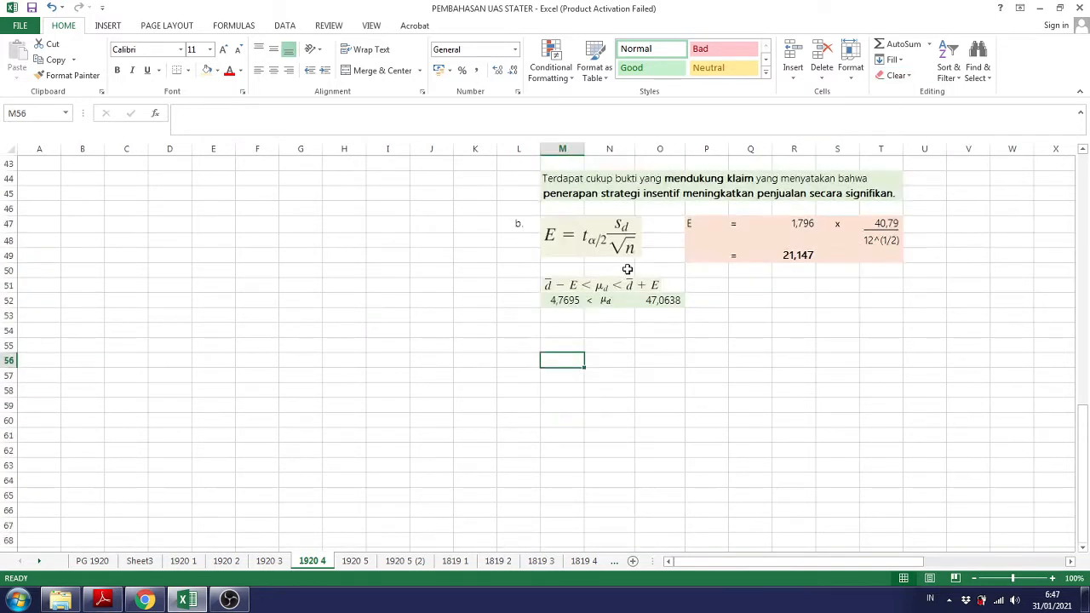
pyautogui.click(107, 28)
pyautogui.click(284, 26)
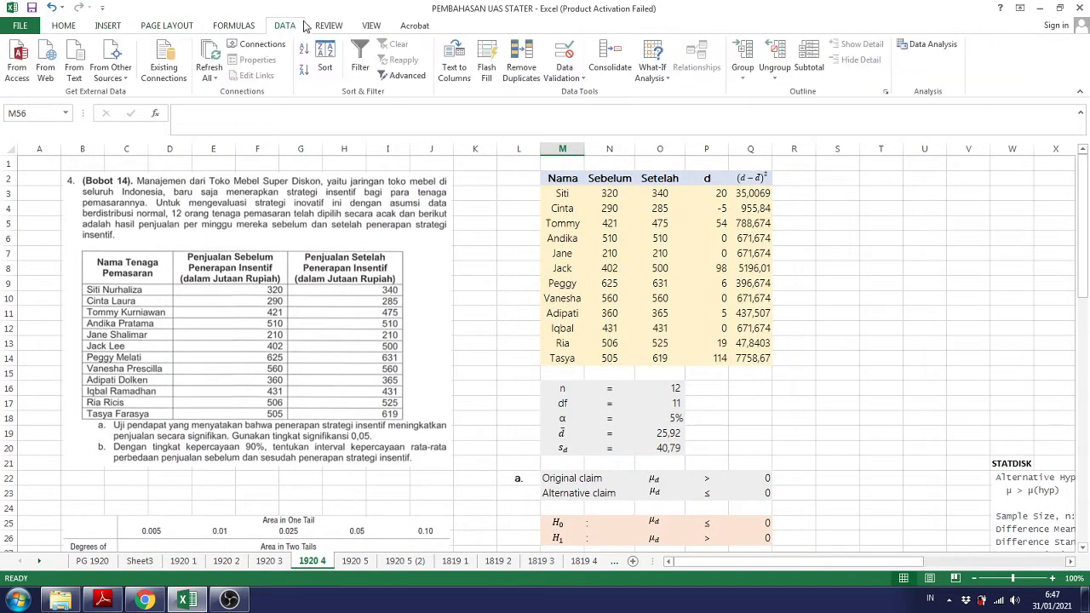
pyautogui.click(924, 45)
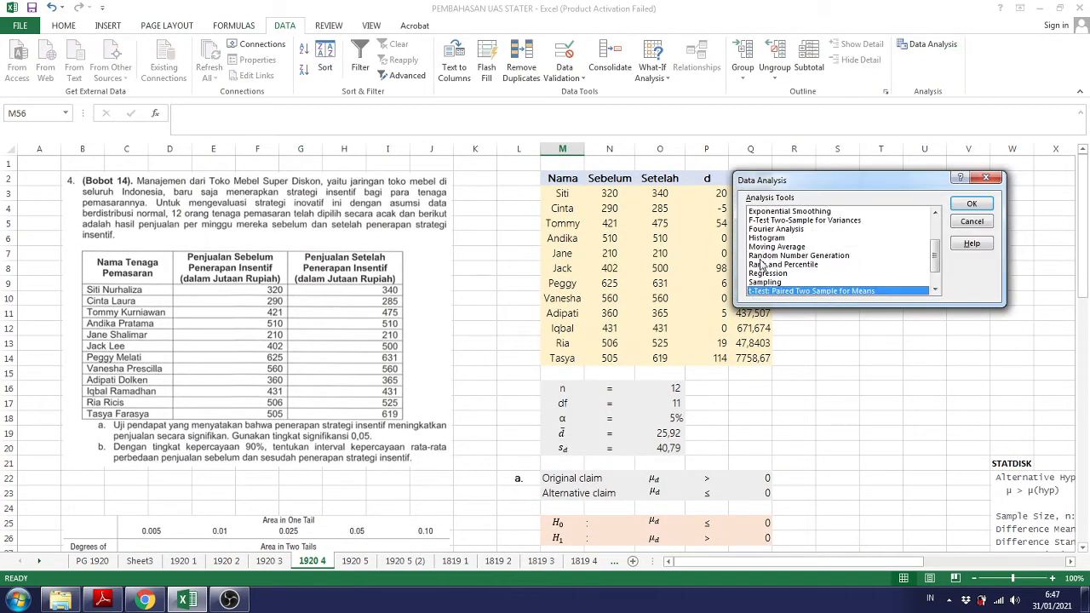
pyautogui.click(971, 204)
pyautogui.press('BackSpace')
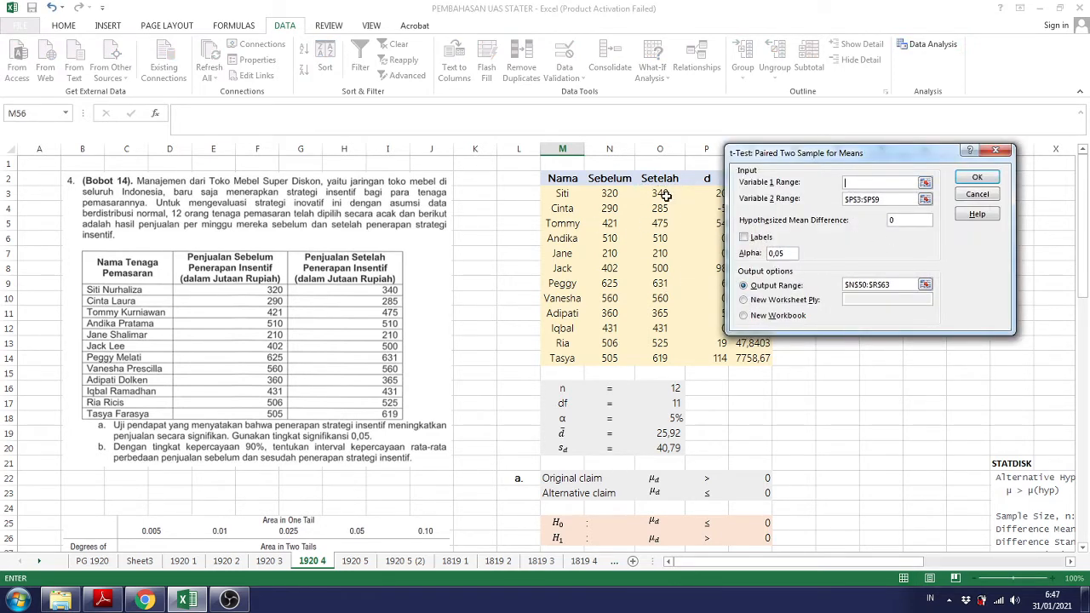
pyautogui.moveTo(666, 193); pyautogui.dragTo(656, 371)
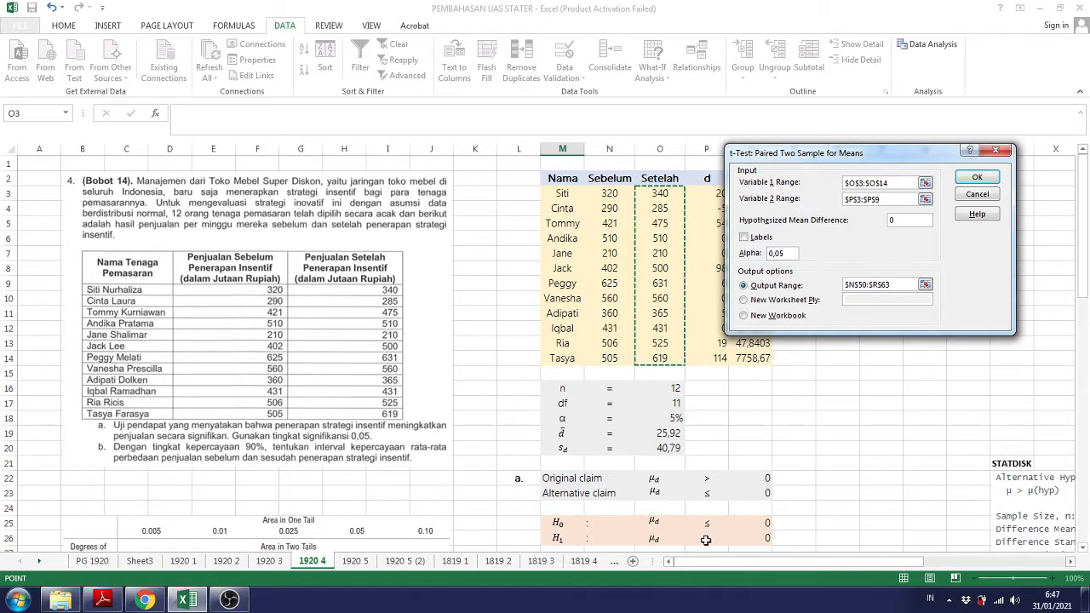
# Set the paired t-test's Variable 2 Range to $N$3:$N$14 (Sebelum)
pyautogui.click(899, 198)
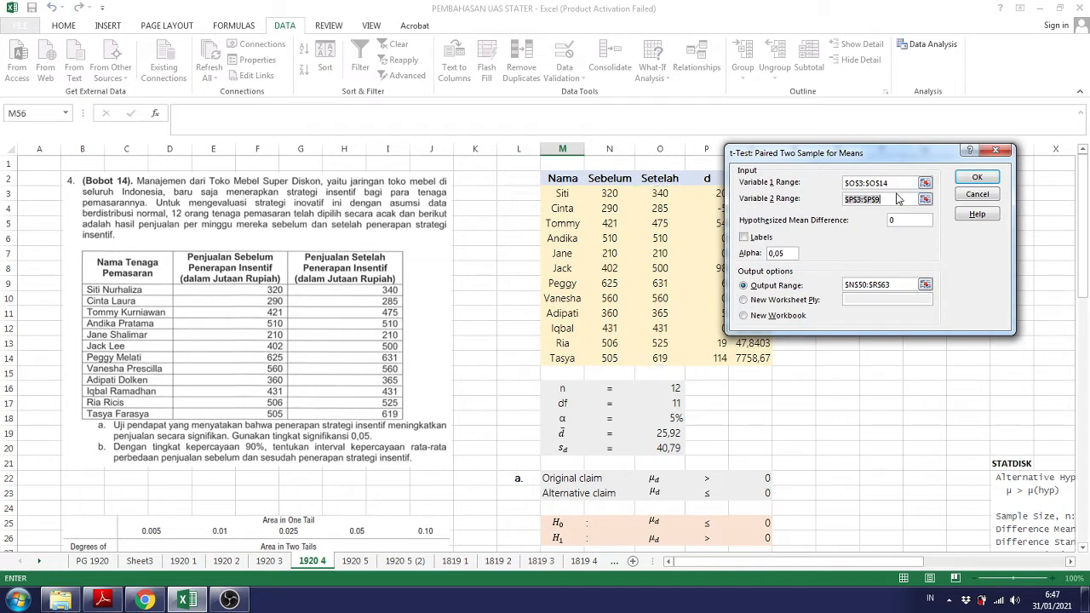
pyautogui.press('BackSpace')
pyautogui.moveTo(610, 194); pyautogui.dragTo(615, 358)
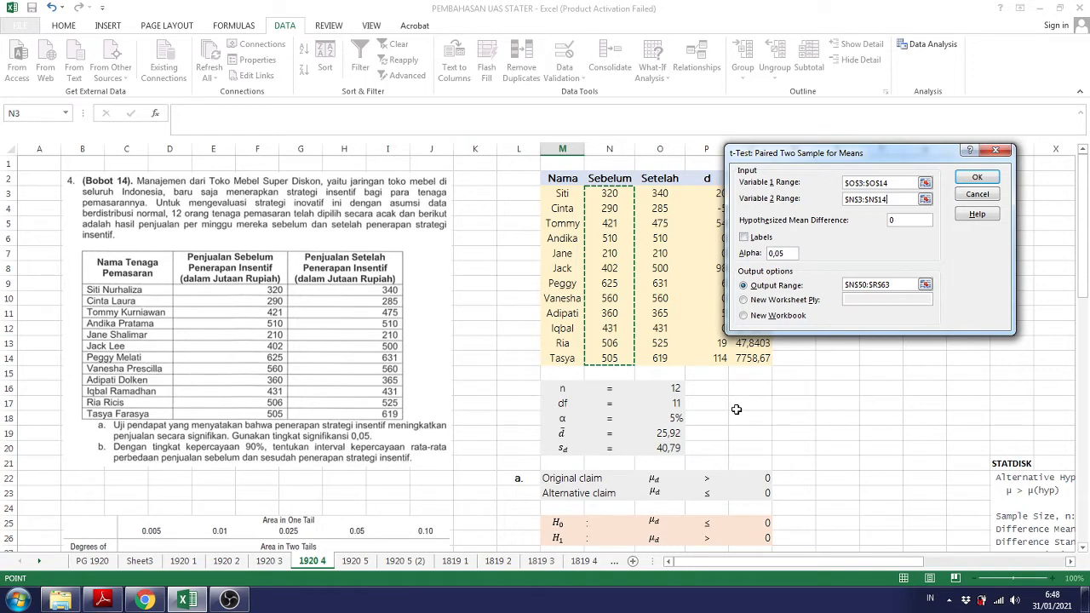
# Set the t-test's Output Range to $M$56:$S$70 and run the test
pyautogui.click(882, 285)
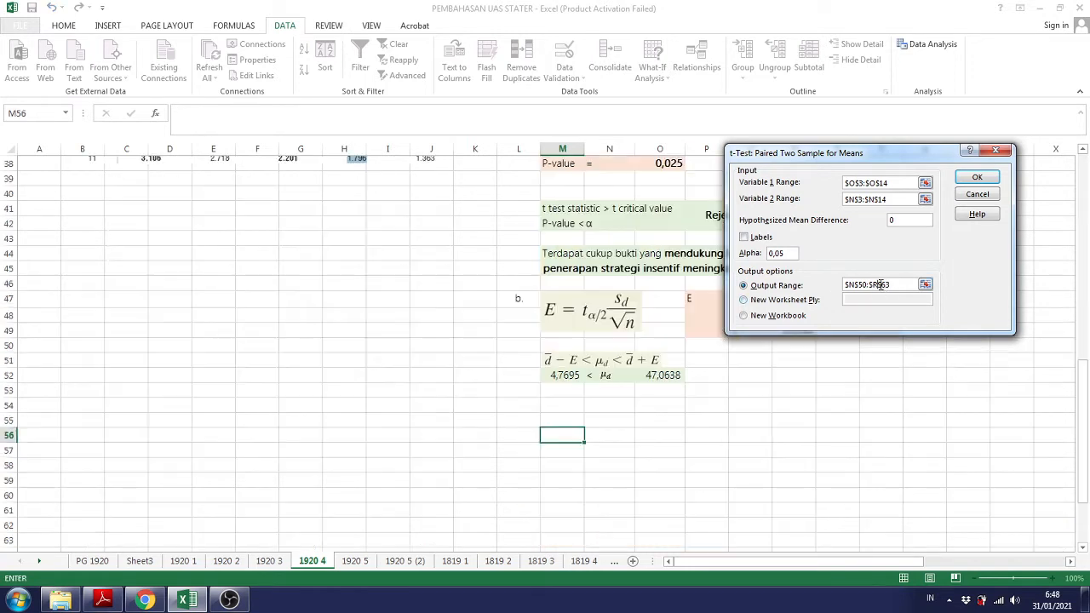
pyautogui.moveTo(897, 284); pyautogui.dragTo(846, 282)
pyautogui.press('BackSpace')
pyautogui.scroll(10, 669, 345)
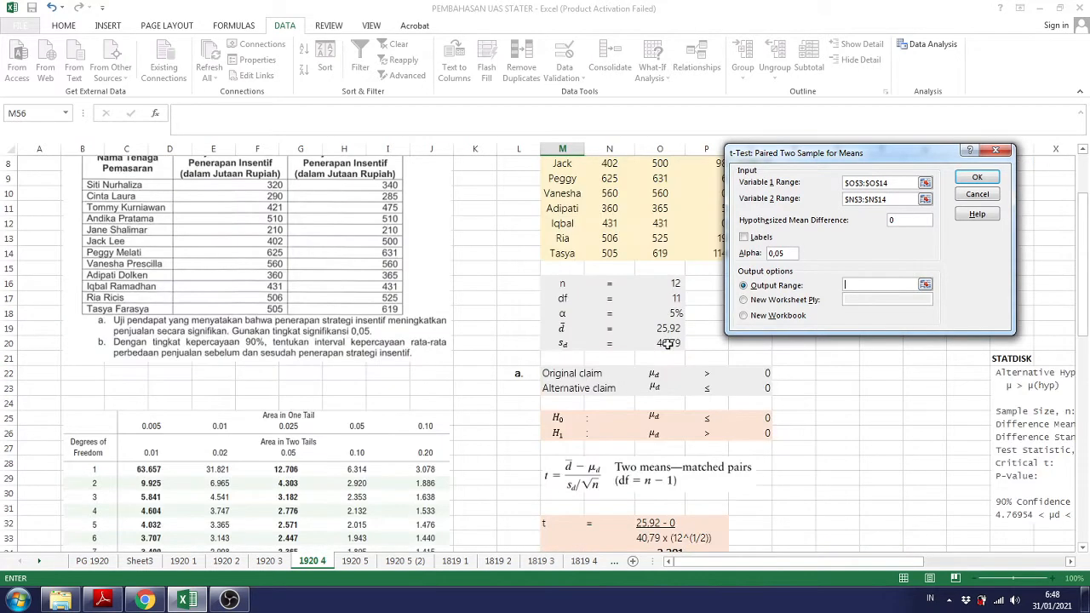
pyautogui.scroll(-1, 652, 438)
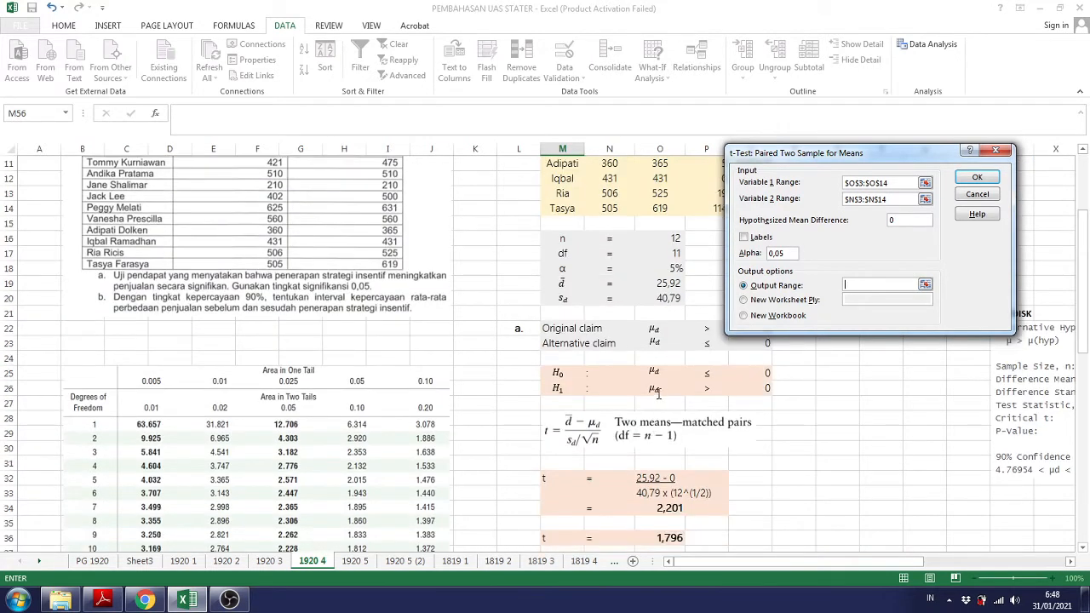
pyautogui.scroll(-11, 756, 396)
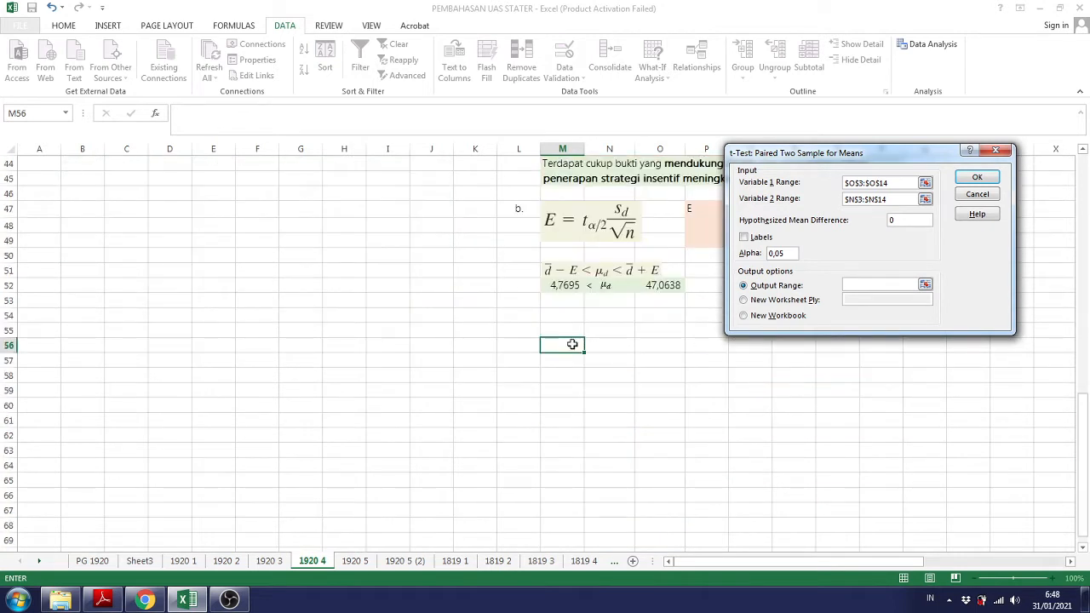
pyautogui.moveTo(571, 344); pyautogui.dragTo(859, 560)
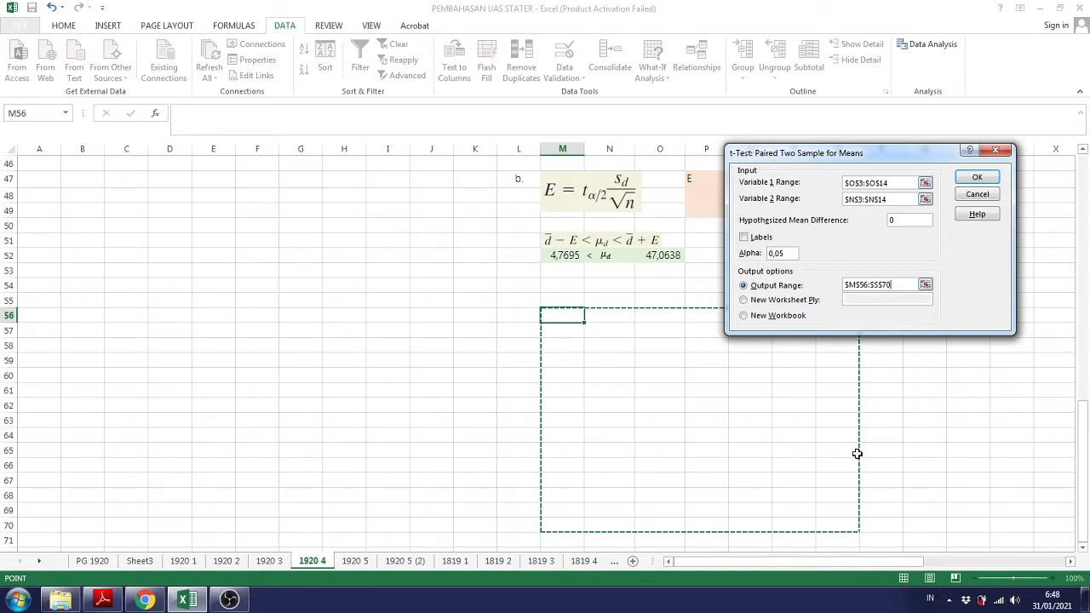
pyautogui.click(976, 178)
pyautogui.click(890, 411)
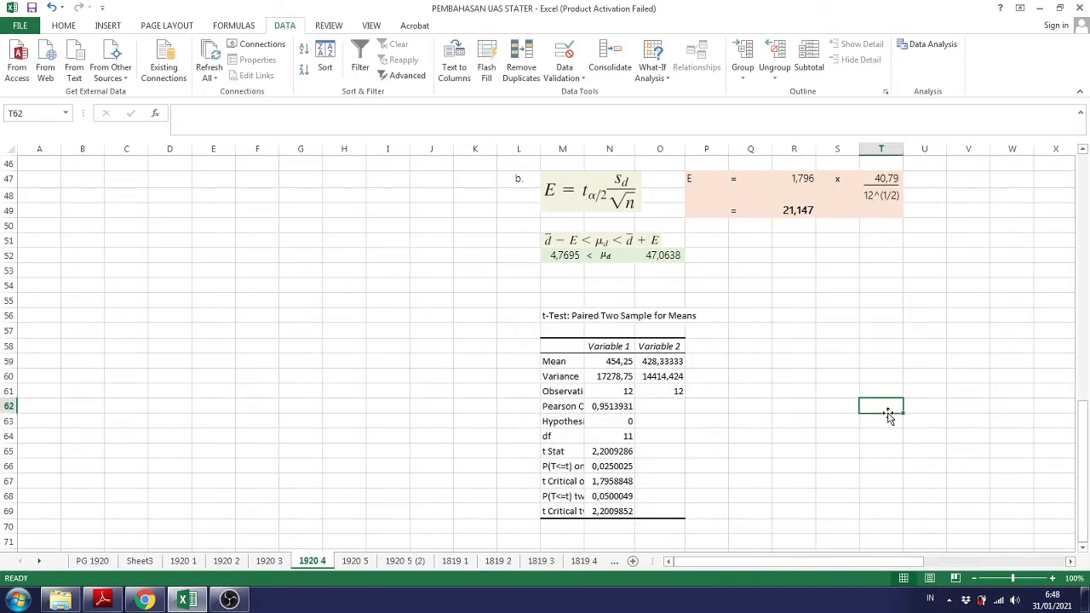
# Highlight the t Stat value in N65 with light yellow fill and check it against the manual solution above
pyautogui.scroll(6, 718, 409)
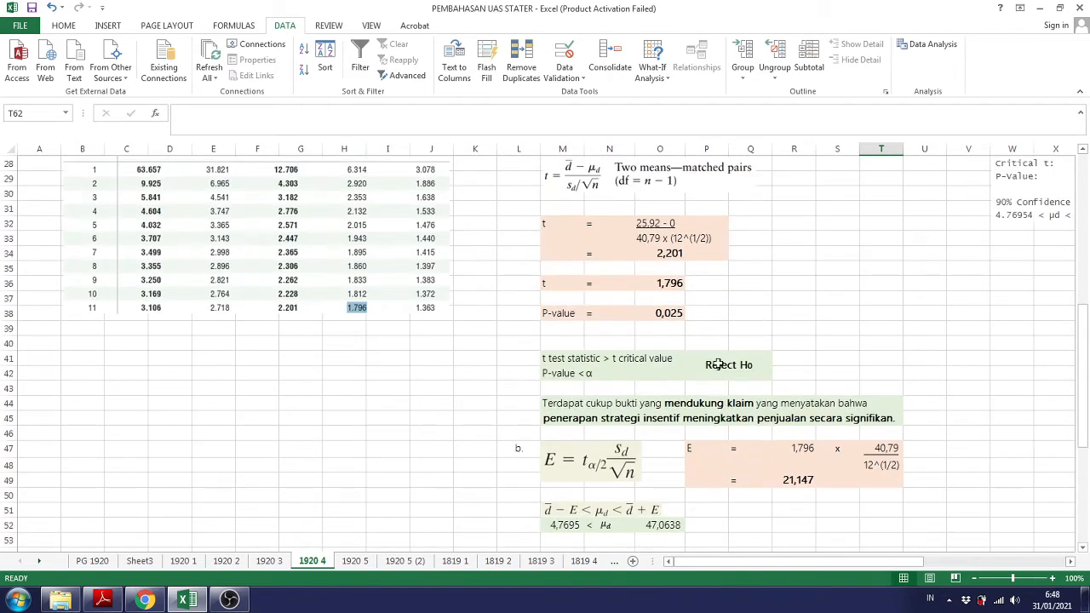
pyautogui.scroll(-6, 654, 271)
pyautogui.click(622, 451)
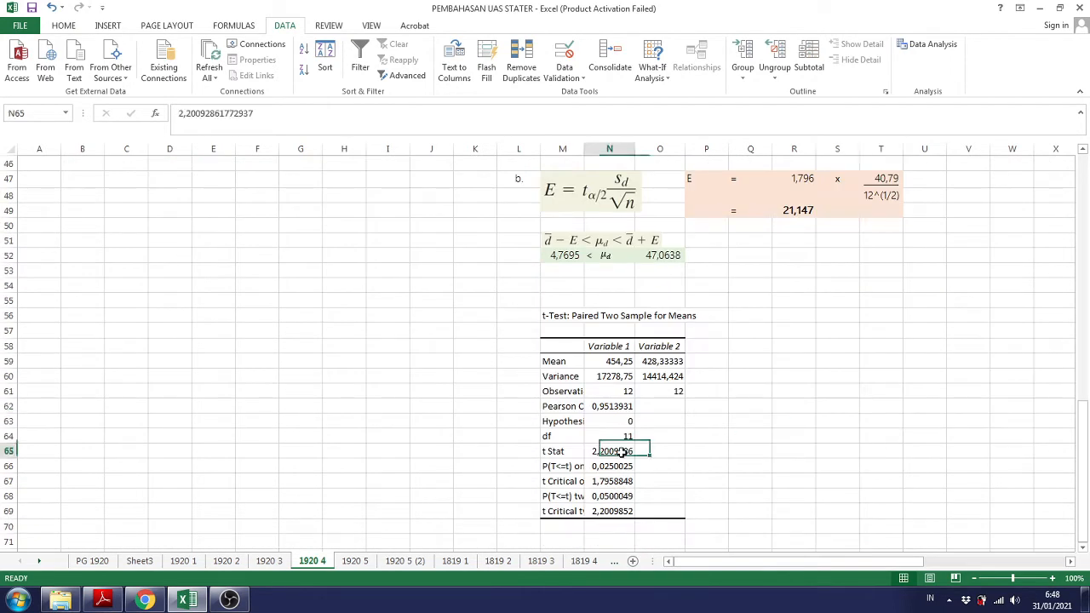
pyautogui.click(73, 27)
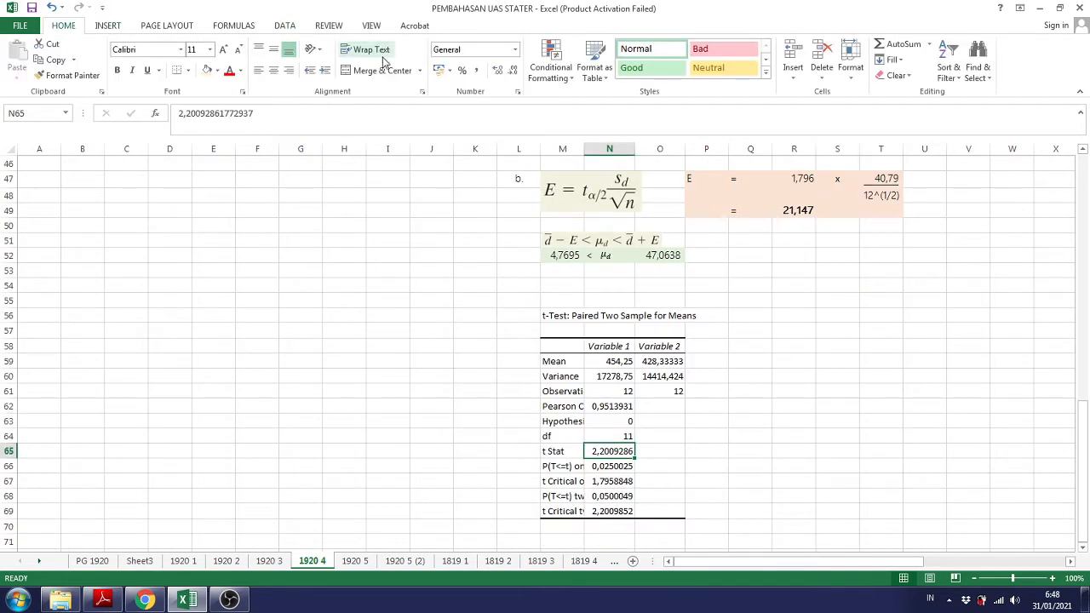
pyautogui.click(207, 69)
# Highlight the one-tail P value in N66 with light yellow fill and compare it with the manual P-value in O38
pyautogui.click(603, 468)
pyautogui.scroll(8, 626, 329)
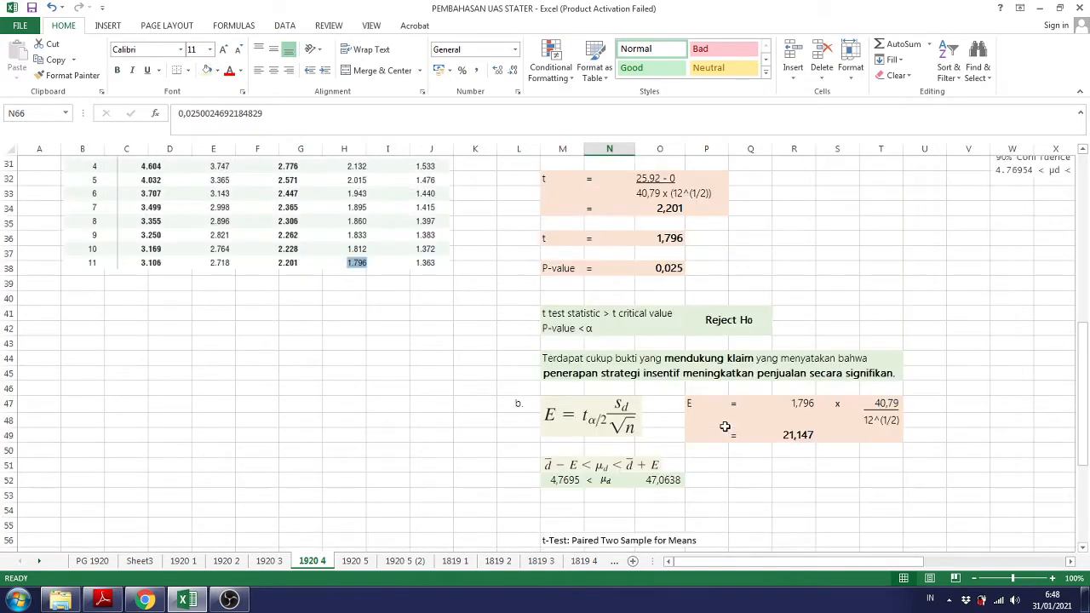
pyautogui.scroll(-10, 548, 339)
pyautogui.scroll(-3, 548, 339)
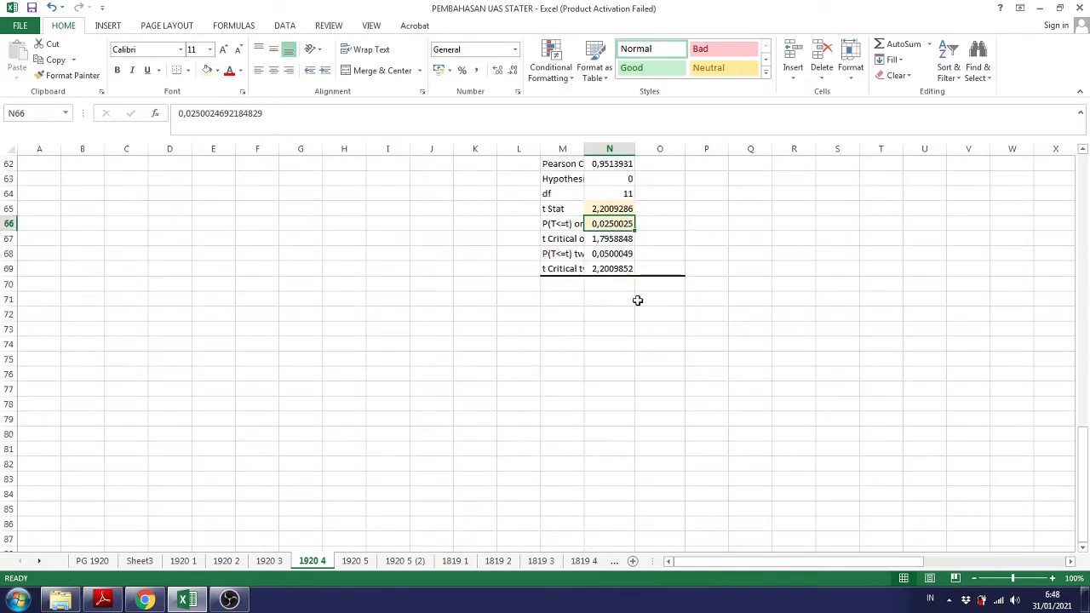
# Highlight the one-tail t Critical value in N67 with light yellow fill and compare it with the manual critical t in O36
pyautogui.click(623, 241)
pyautogui.scroll(5, 700, 294)
pyautogui.scroll(4, 700, 294)
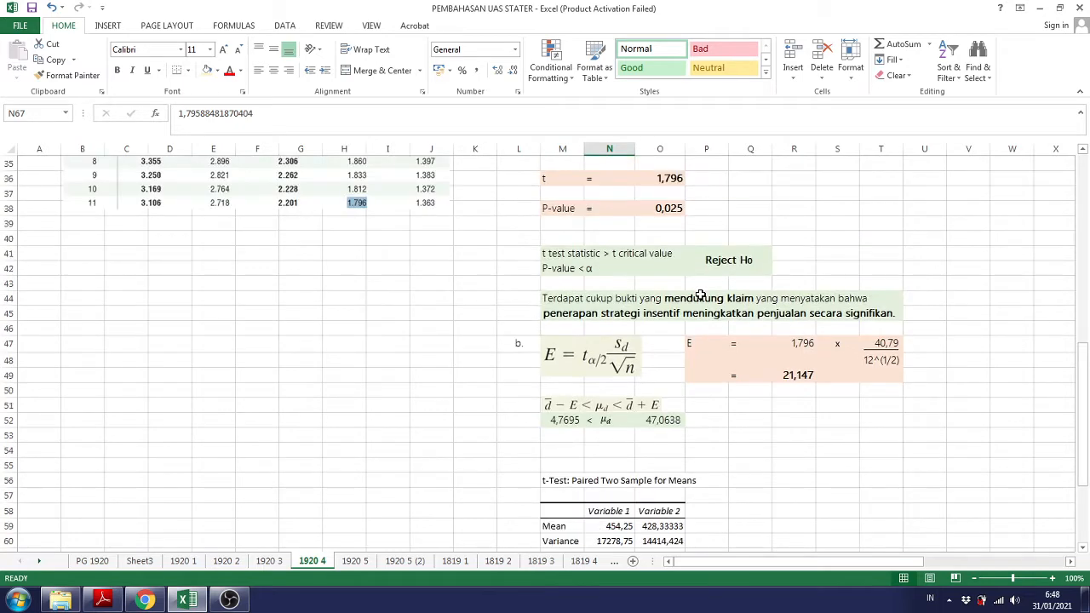
pyautogui.scroll(2, 700, 293)
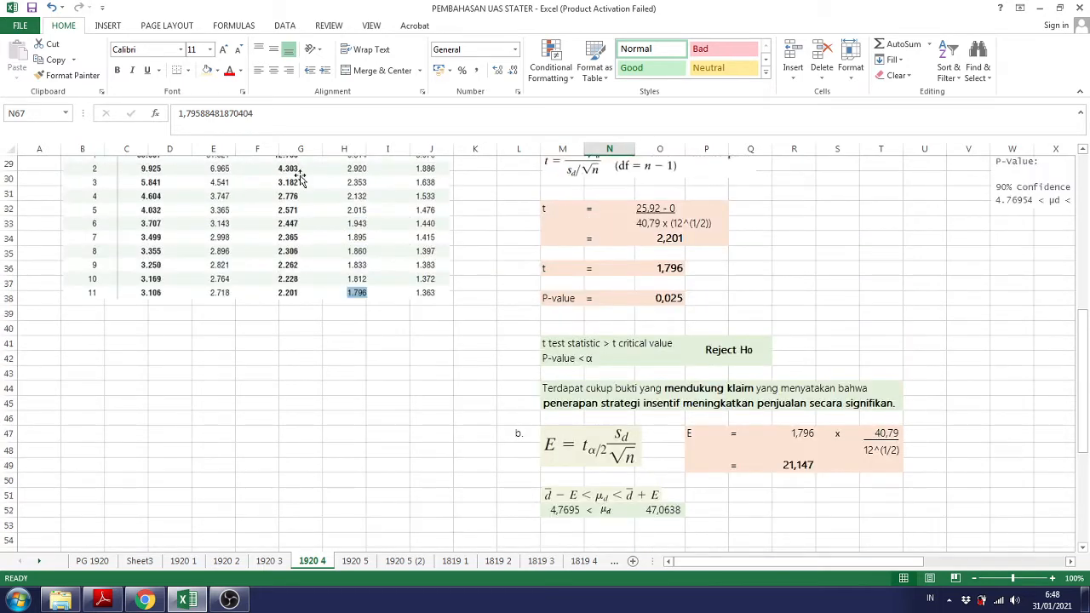
pyautogui.click(217, 71)
pyautogui.scroll(-12, 375, 218)
pyautogui.click(643, 312)
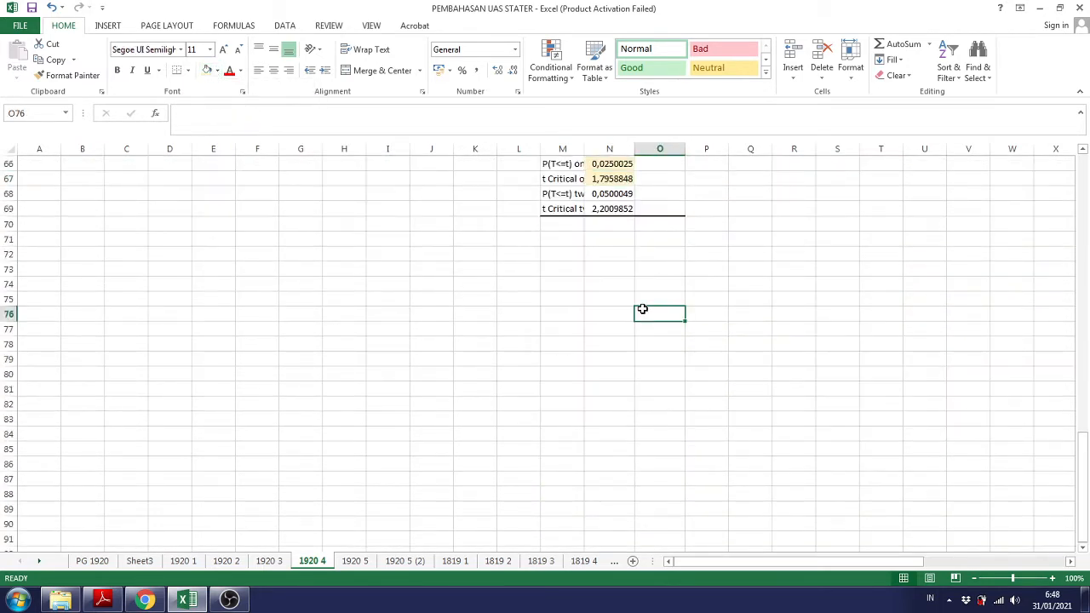
# Examine the two-tail t Critical value in N69 against the direction of the alternative hypothesis in P26
pyautogui.scroll(2, 643, 311)
pyautogui.click(613, 299)
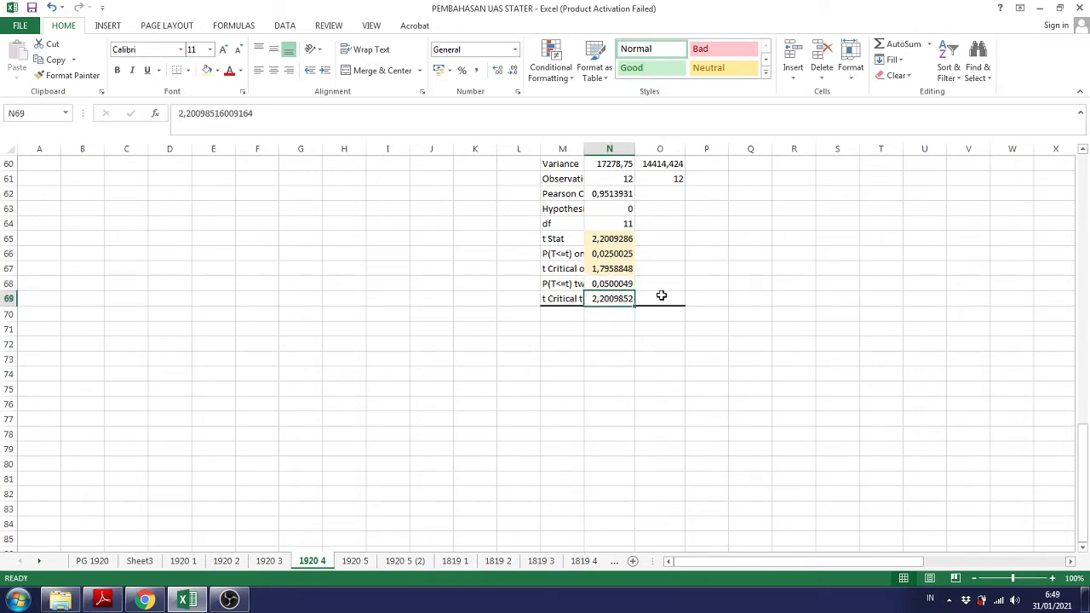
pyautogui.click(710, 395)
pyautogui.scroll(12, 711, 397)
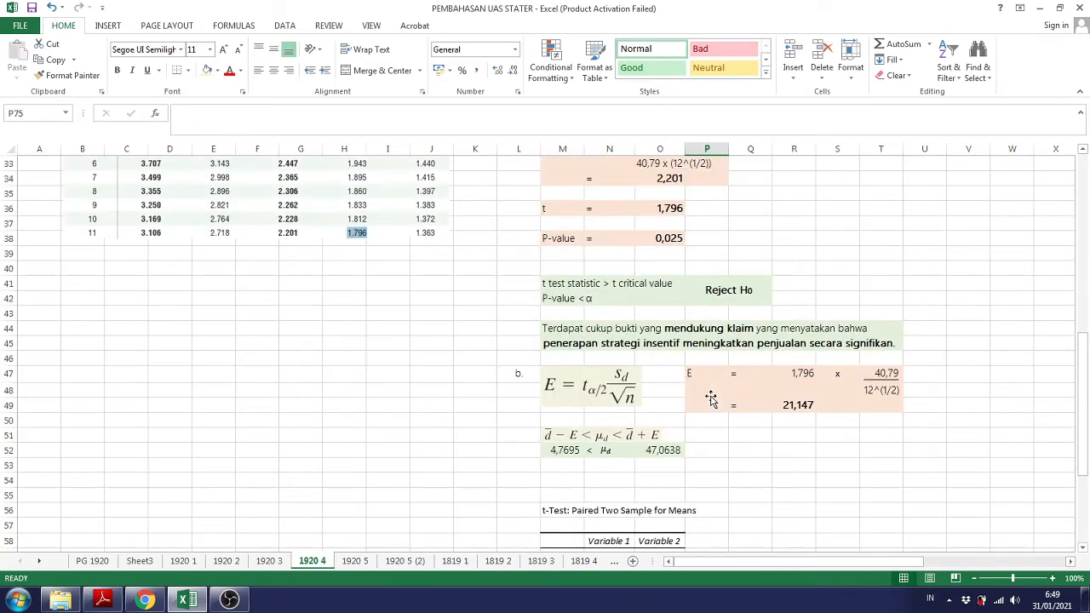
pyautogui.scroll(2, 710, 398)
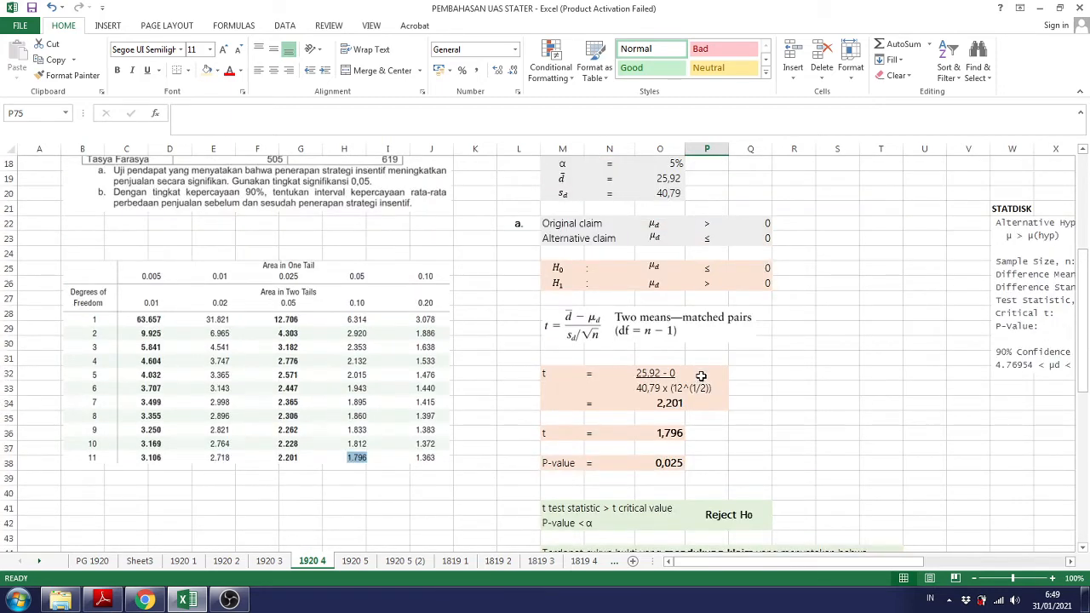
pyautogui.click(710, 288)
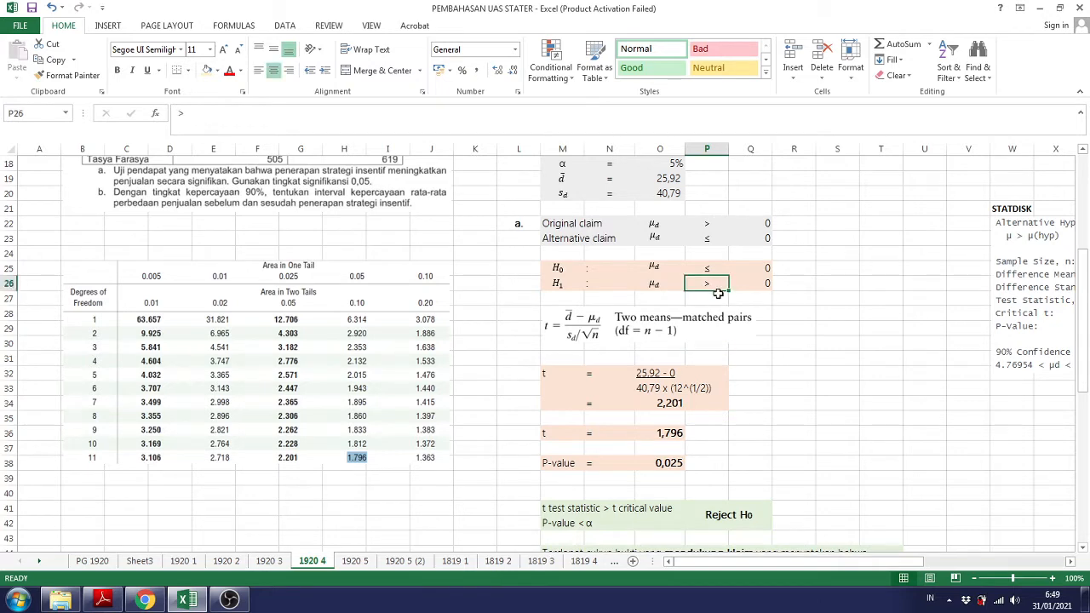
pyautogui.scroll(-9, 718, 293)
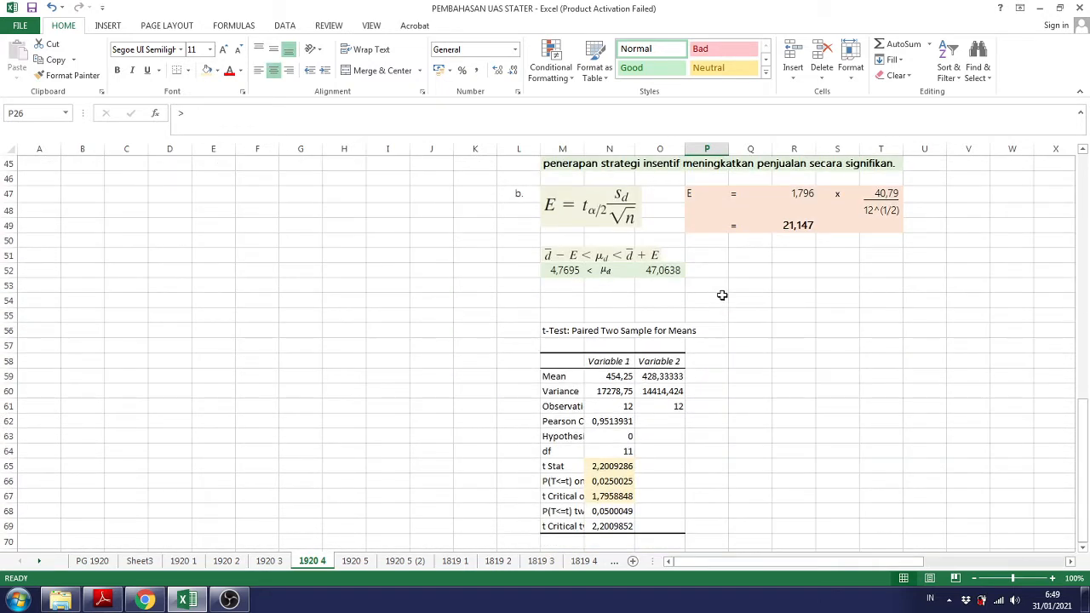
pyautogui.click(623, 523)
pyautogui.click(748, 482)
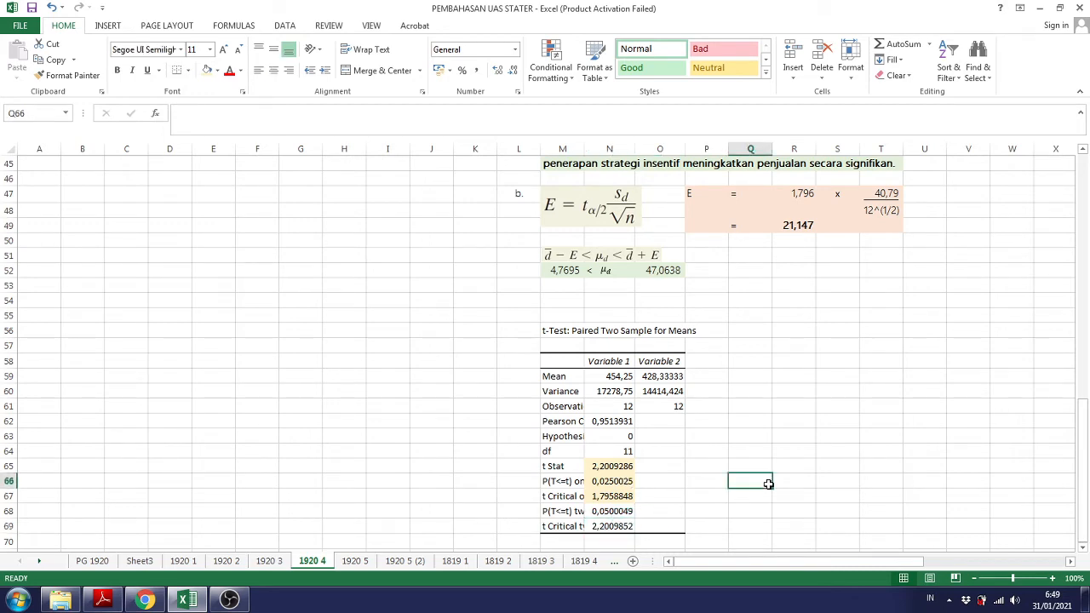
# Review the highlighted one-tail critical t, P value and t Stat against the manual test results and conclusion
pyautogui.scroll(11, 771, 481)
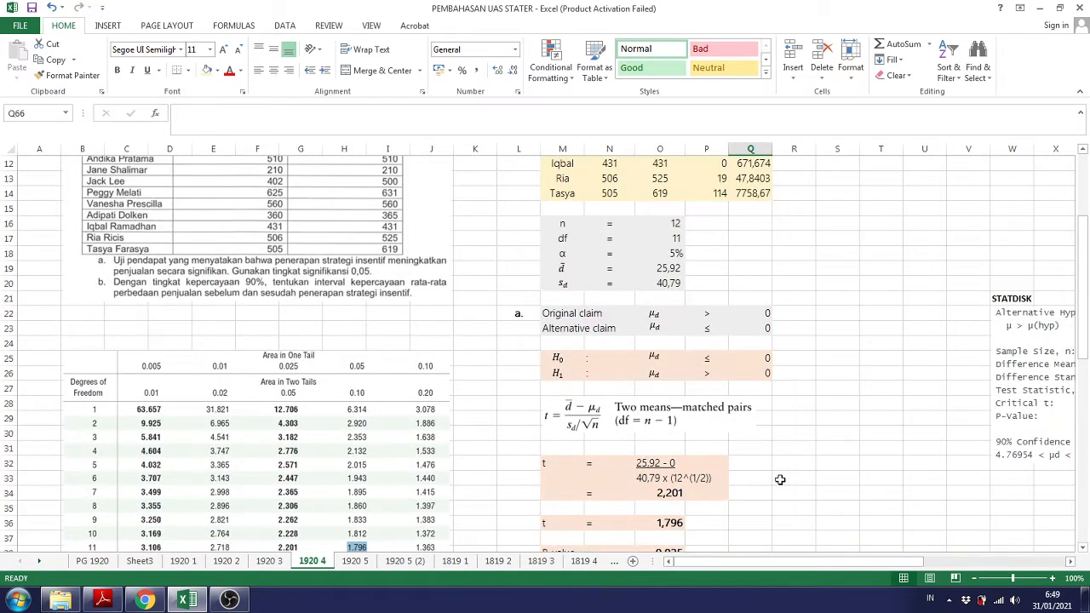
pyautogui.scroll(-11, 780, 480)
pyautogui.scroll(-1, 780, 480)
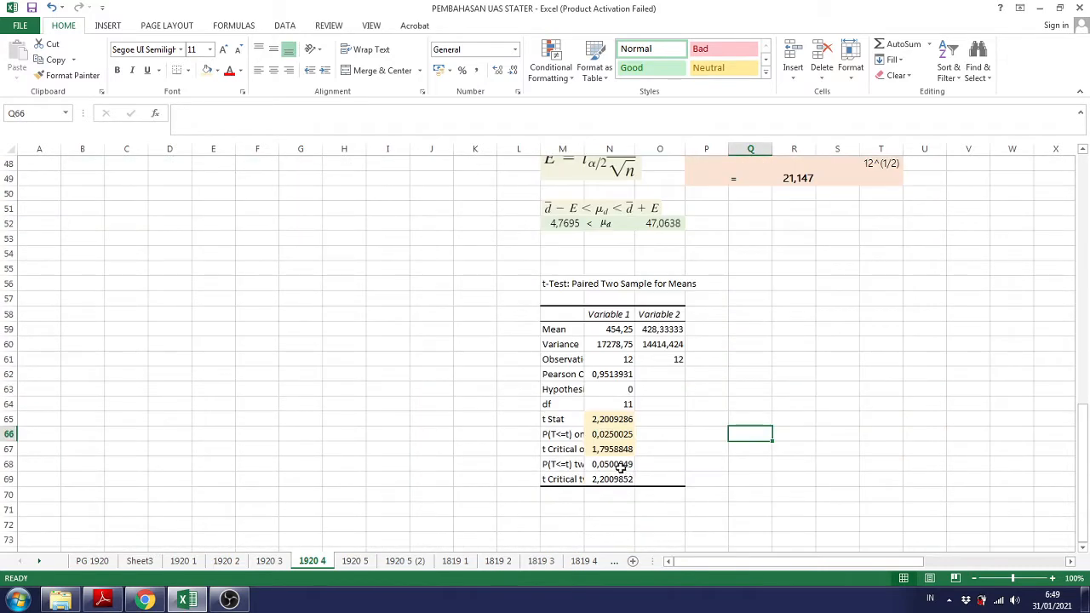
pyautogui.click(619, 450)
pyautogui.click(618, 434)
pyautogui.click(620, 419)
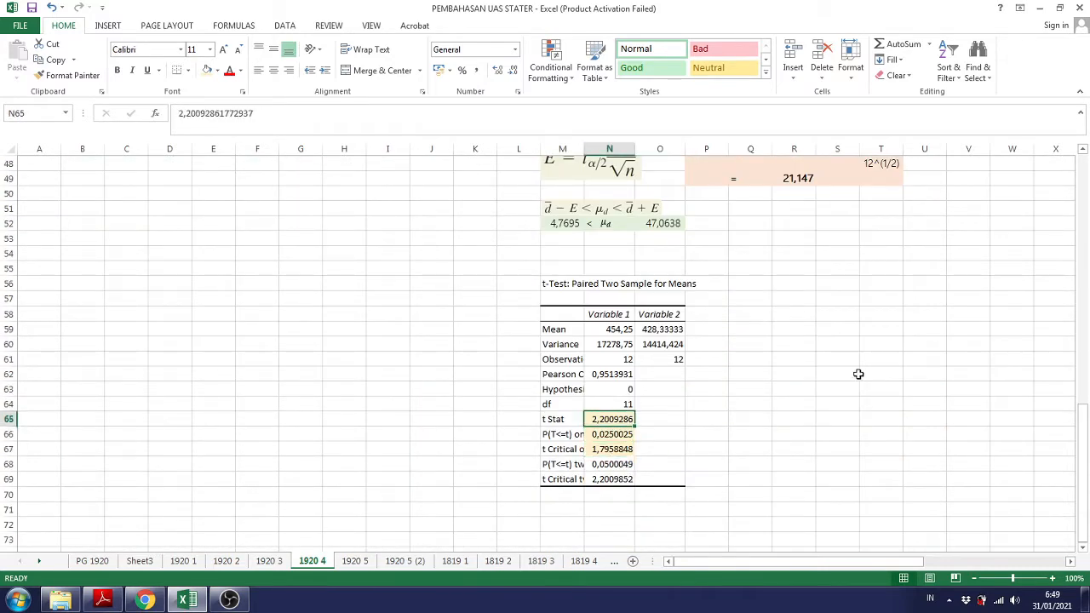
pyautogui.click(858, 374)
pyautogui.scroll(6, 859, 374)
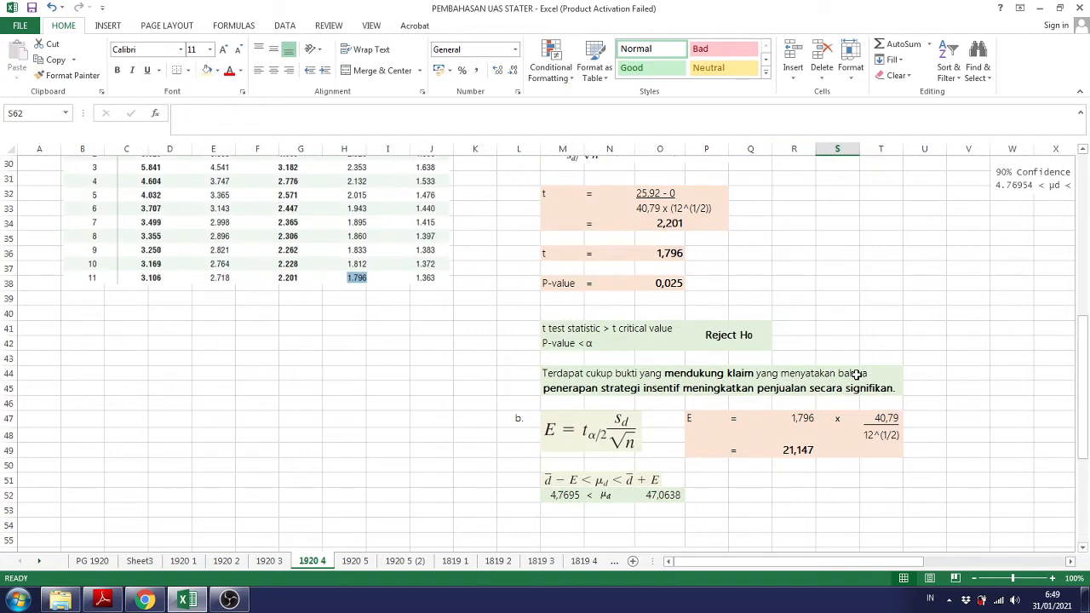
pyautogui.scroll(1, 857, 374)
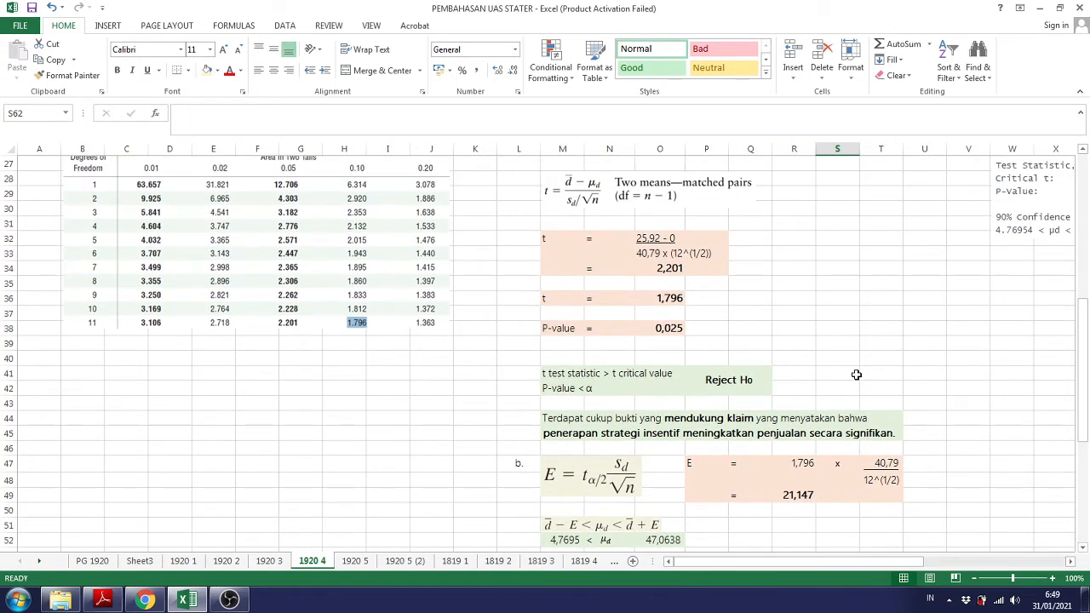
pyautogui.scroll(1, 865, 371)
# On sheet 1920 5, examine the correlation problem, its manual solution and the coefficient in N34 of the existing correlation output
pyautogui.click(356, 563)
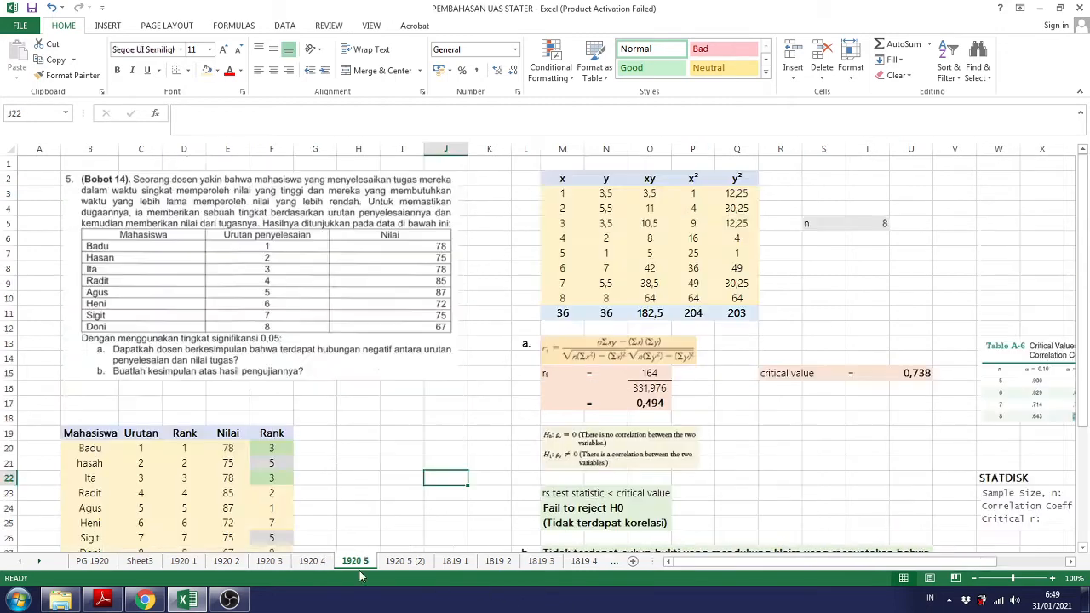
pyautogui.scroll(-4, 707, 454)
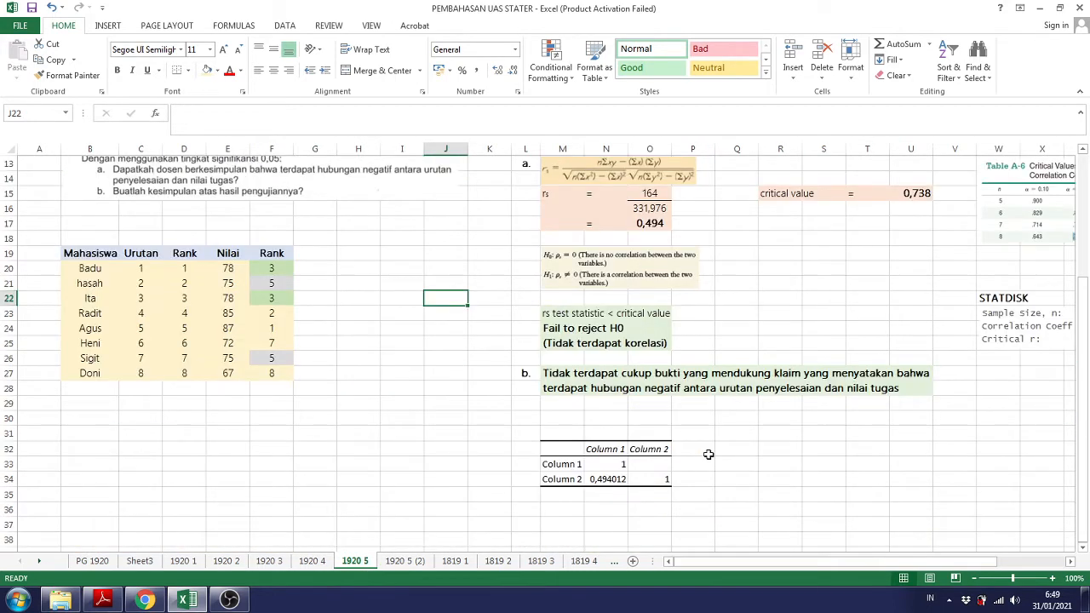
pyautogui.scroll(2, 708, 454)
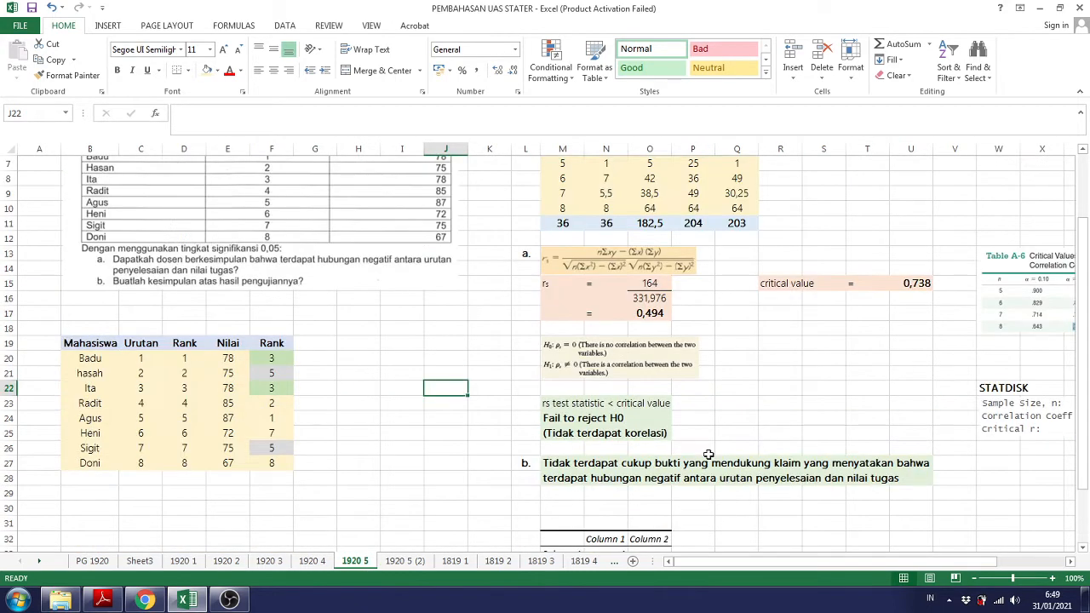
pyautogui.scroll(2, 708, 454)
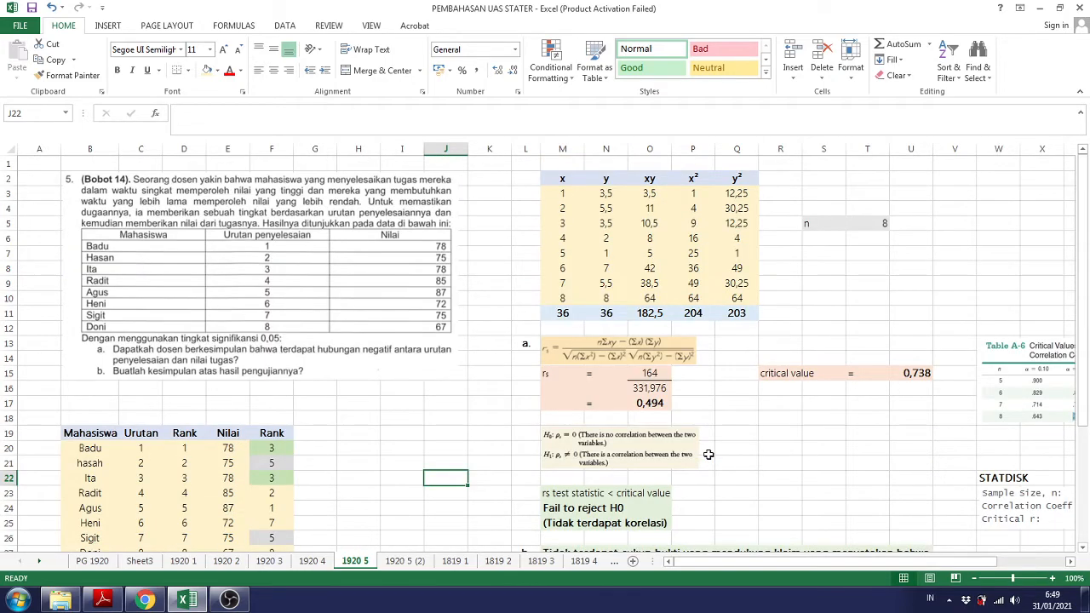
pyautogui.scroll(-3, 707, 454)
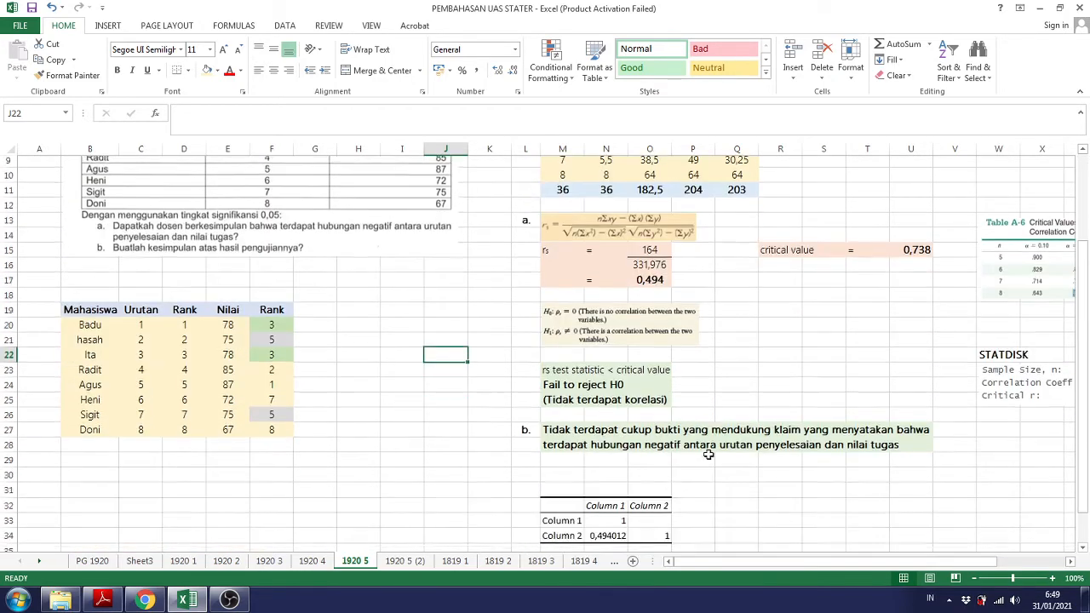
pyautogui.scroll(-1, 708, 454)
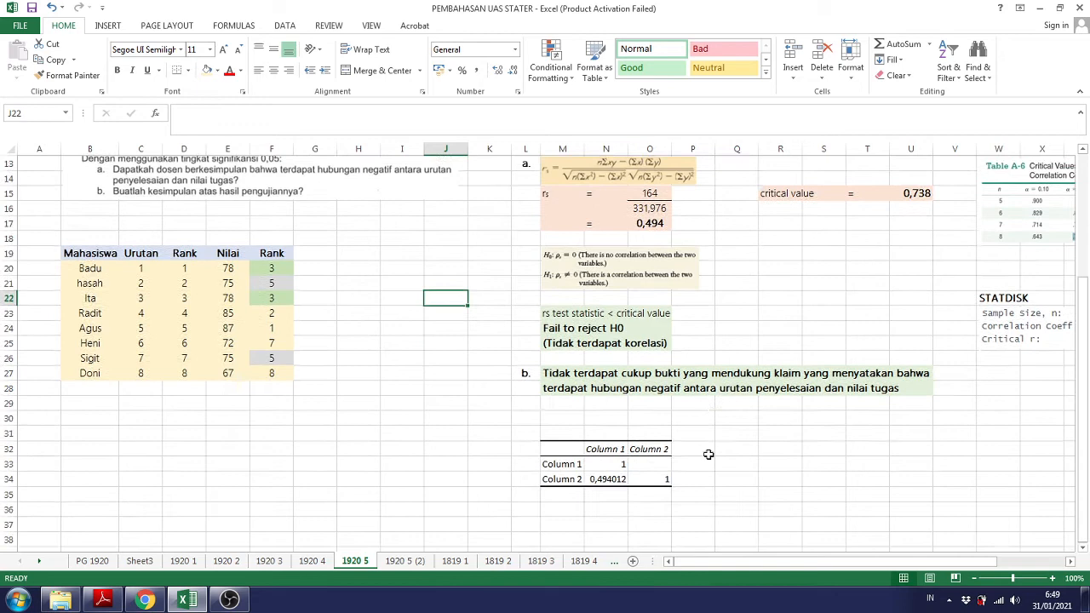
pyautogui.click(610, 479)
pyautogui.doubleClick(611, 481)
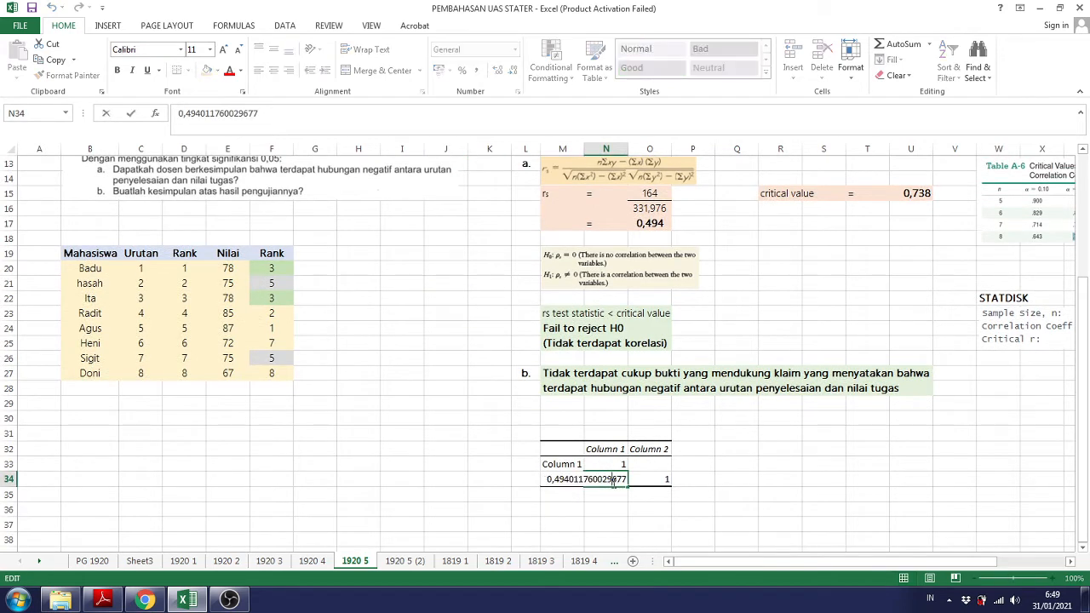
pyautogui.press('Return')
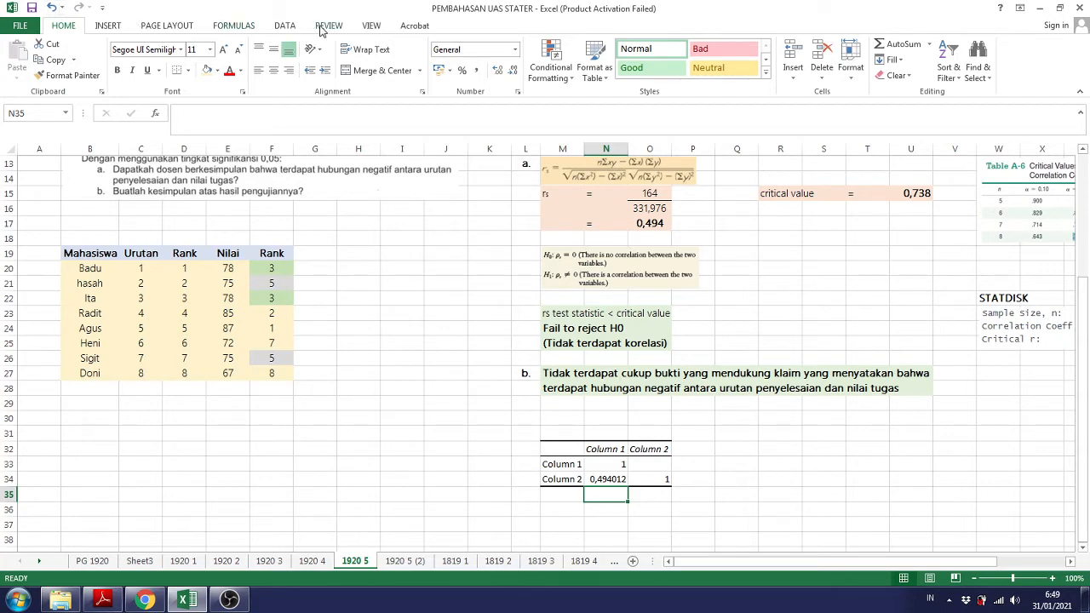
# Open the Correlation tool from the Data Analysis tools
pyautogui.click(286, 25)
pyautogui.click(924, 46)
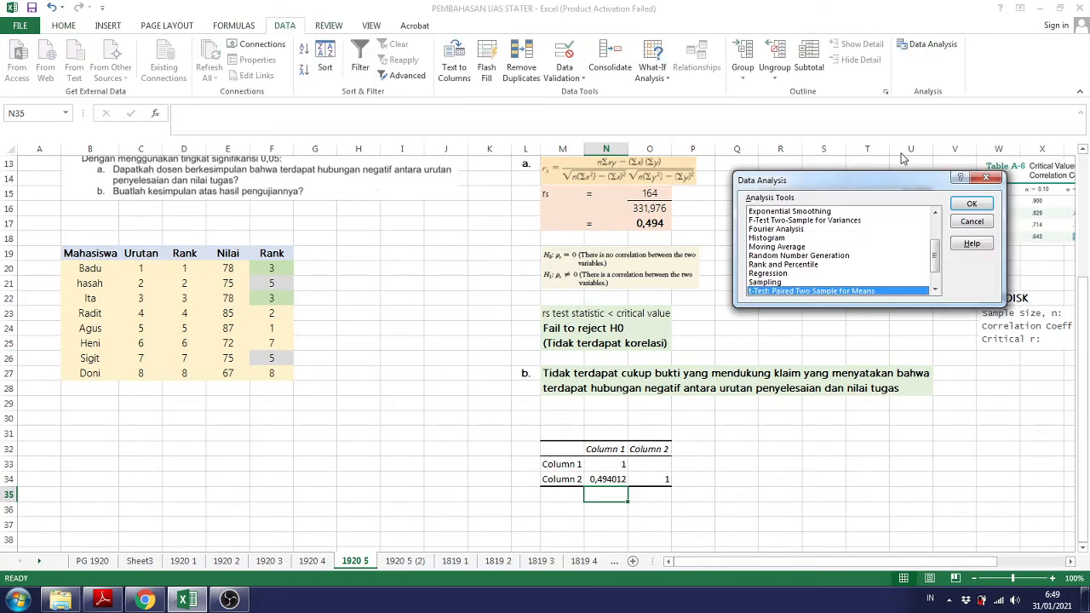
pyautogui.scroll(1, 891, 251)
pyautogui.scroll(1, 891, 251)
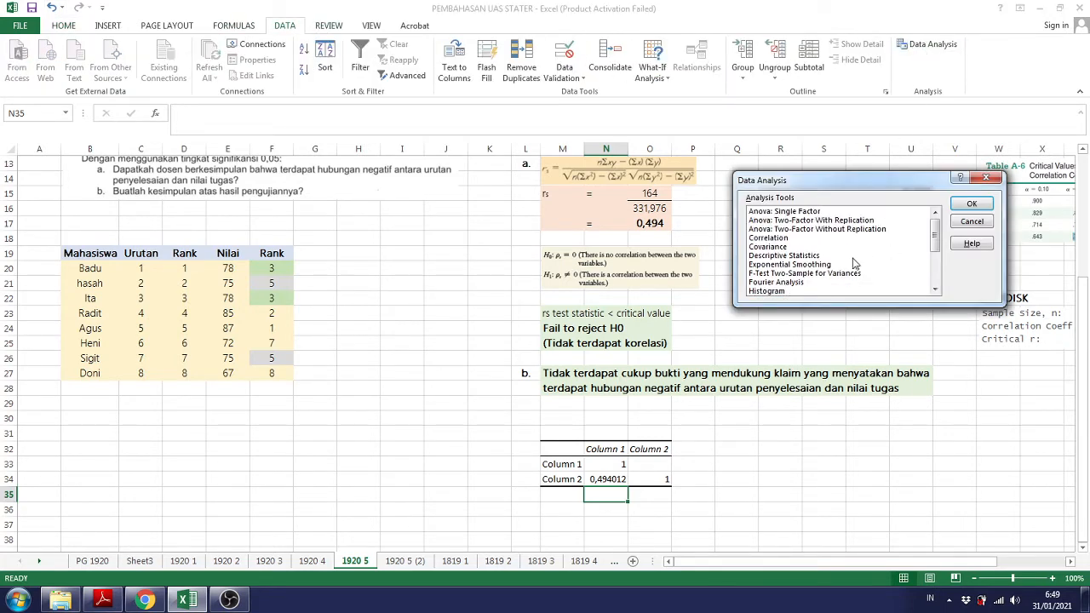
pyautogui.click(813, 240)
pyautogui.scroll(-3, 822, 268)
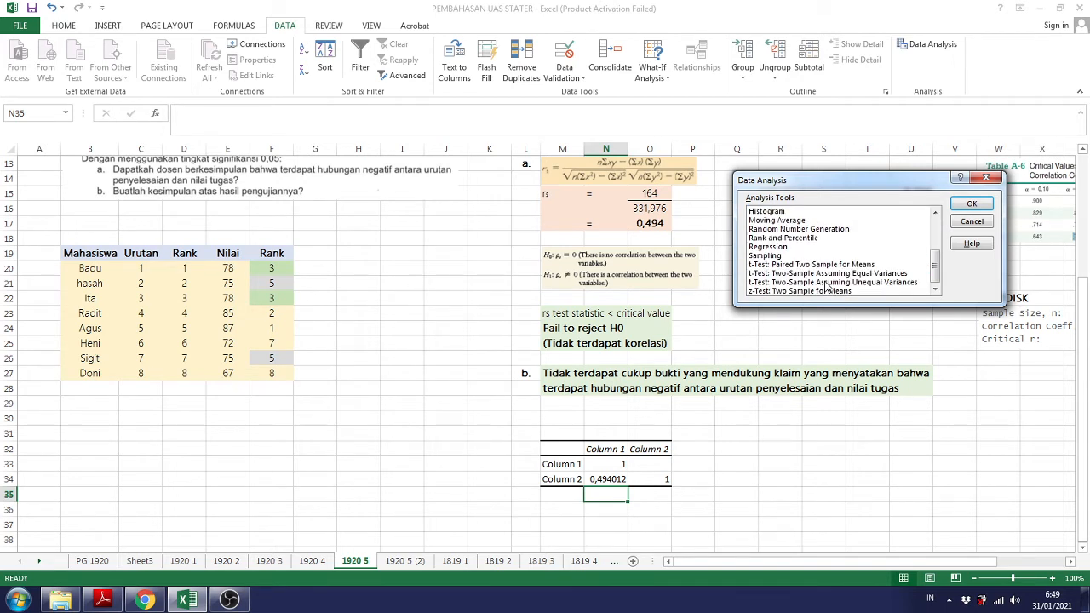
pyautogui.scroll(3, 827, 287)
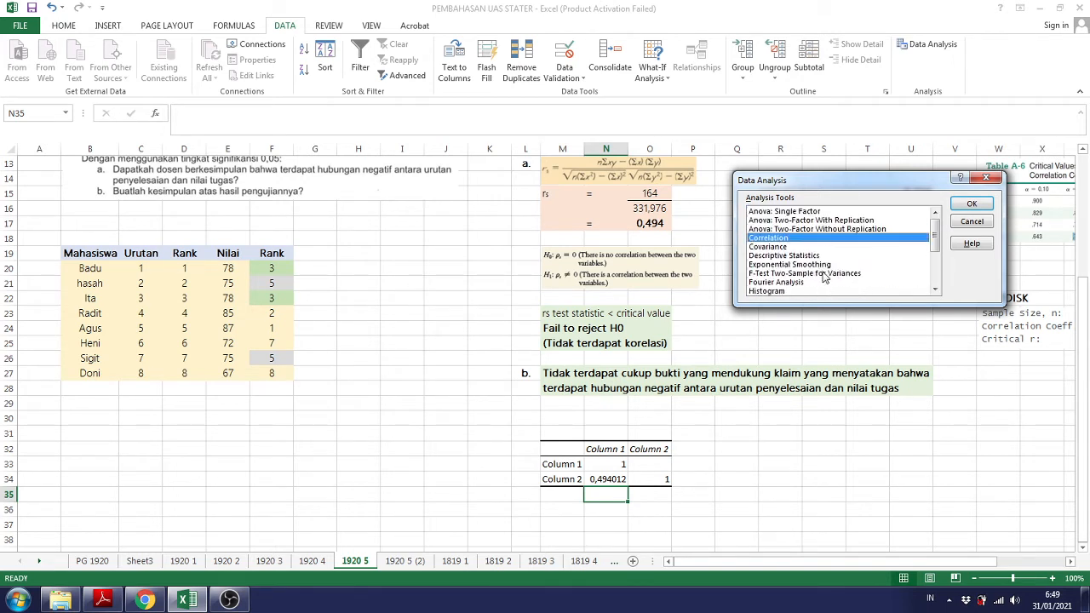
pyautogui.click(972, 204)
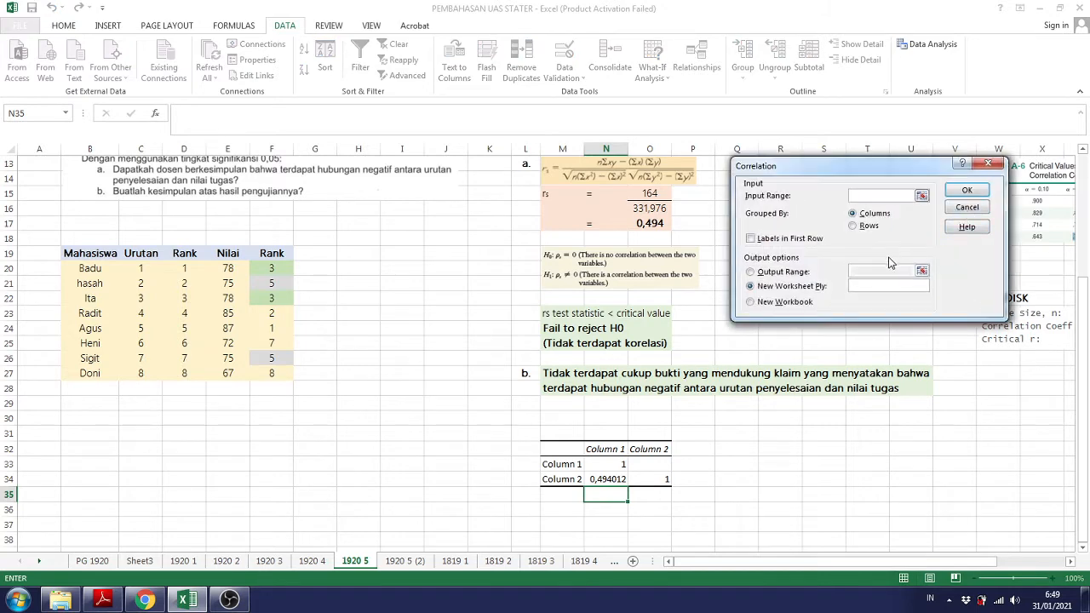
# Try to use the two rank columns, D20:D27 and F20:F27, as the correlation input range
pyautogui.scroll(4, 557, 246)
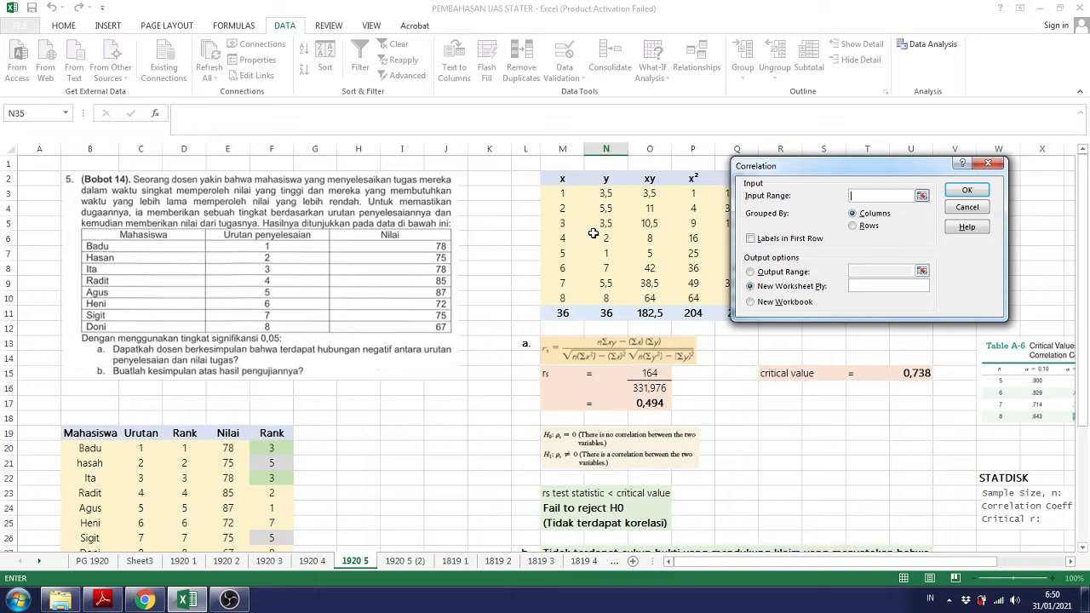
pyautogui.scroll(-2, 596, 238)
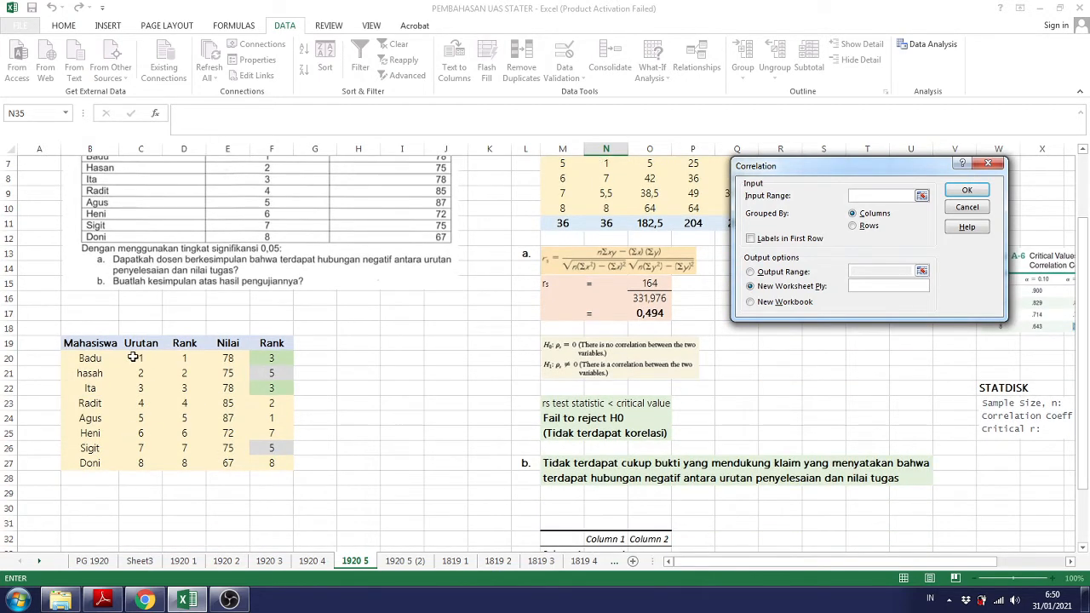
pyautogui.moveTo(136, 357); pyautogui.dragTo(135, 463)
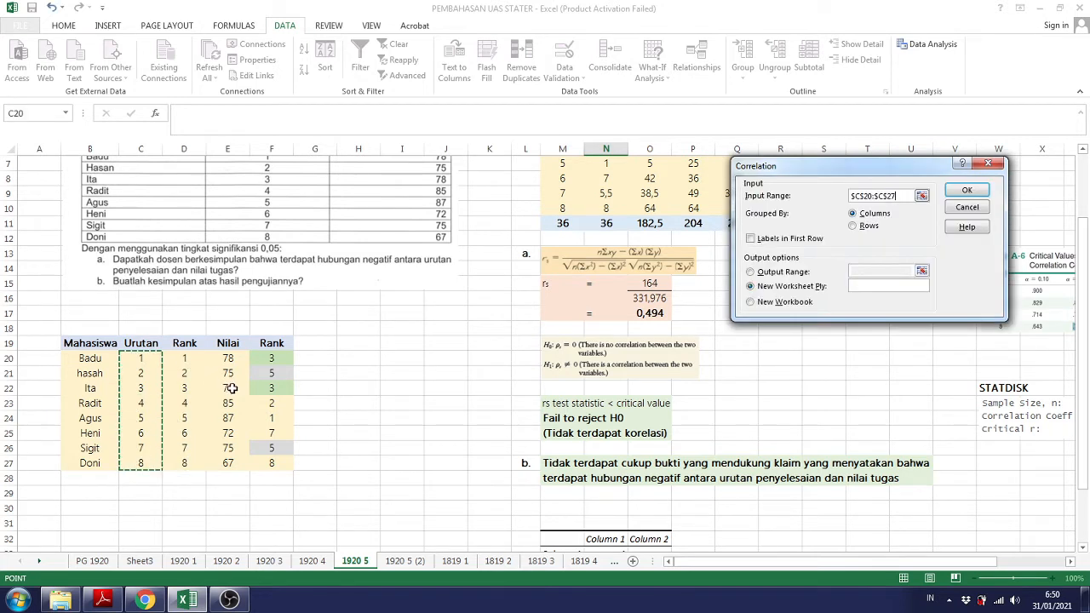
pyautogui.scroll(1, 232, 387)
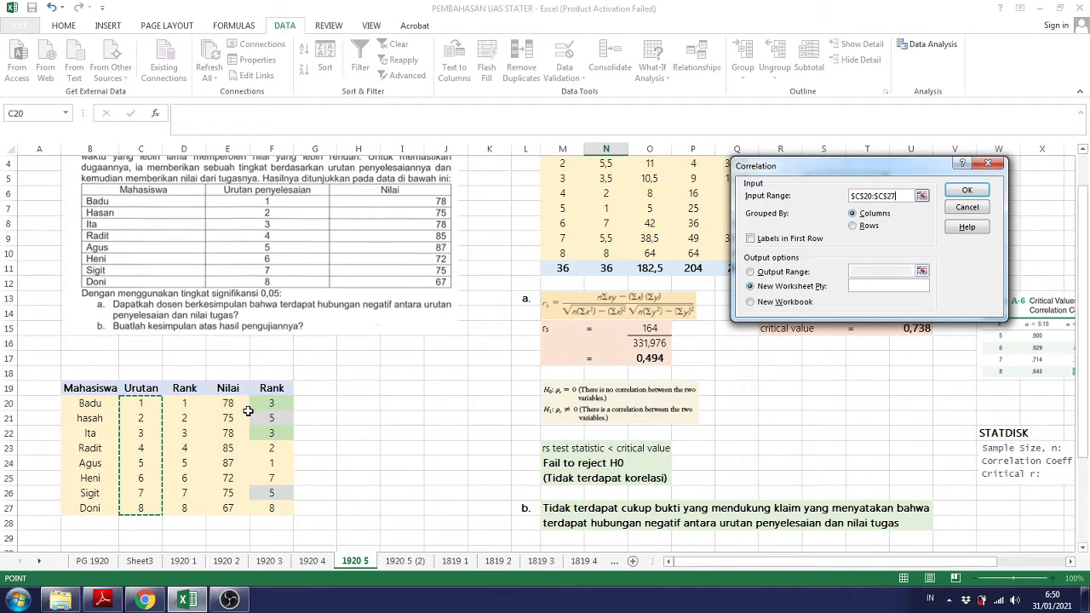
pyautogui.click(189, 404)
pyautogui.moveTo(188, 404); pyautogui.dragTo(184, 508)
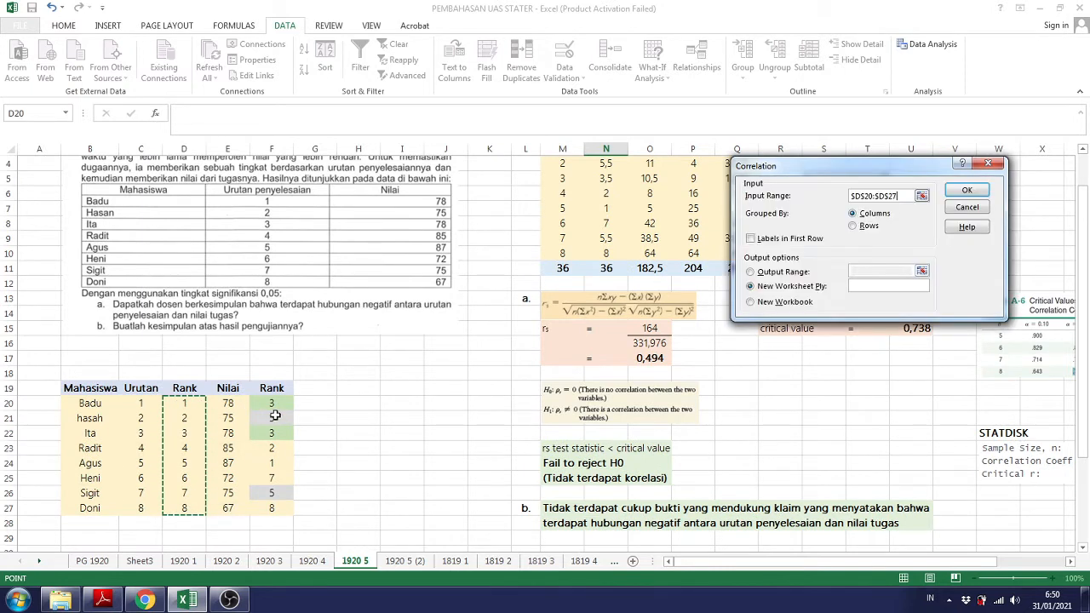
pyautogui.moveTo(272, 403); pyautogui.dragTo(272, 512)
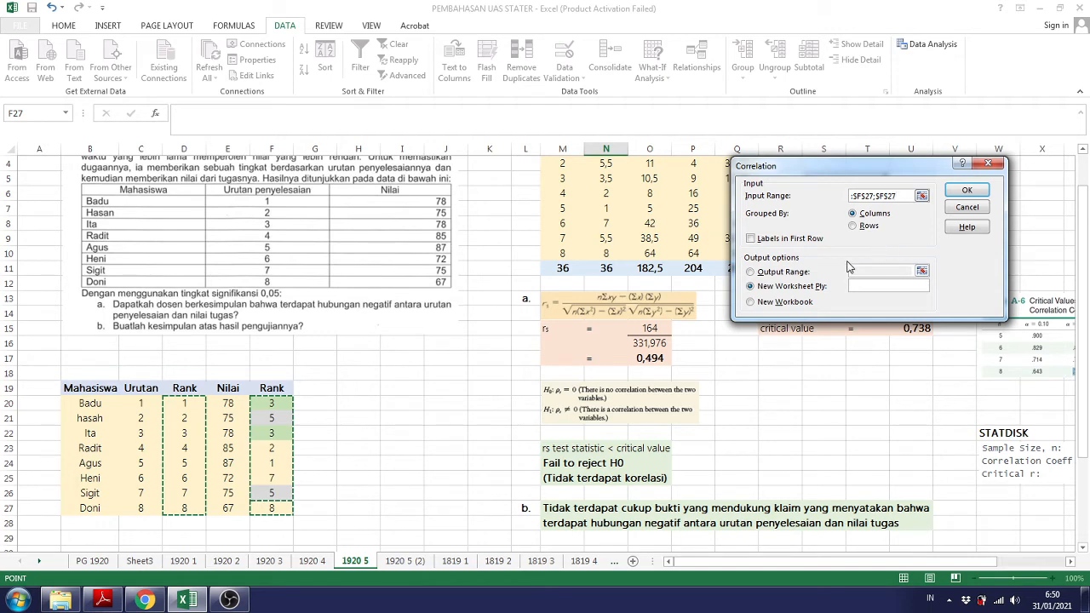
# Choose to output the correlation to a range on this sheet and try to run it with Q32:T35 as the destination
pyautogui.scroll(-1, 850, 281)
pyautogui.click(750, 272)
pyautogui.scroll(-4, 755, 343)
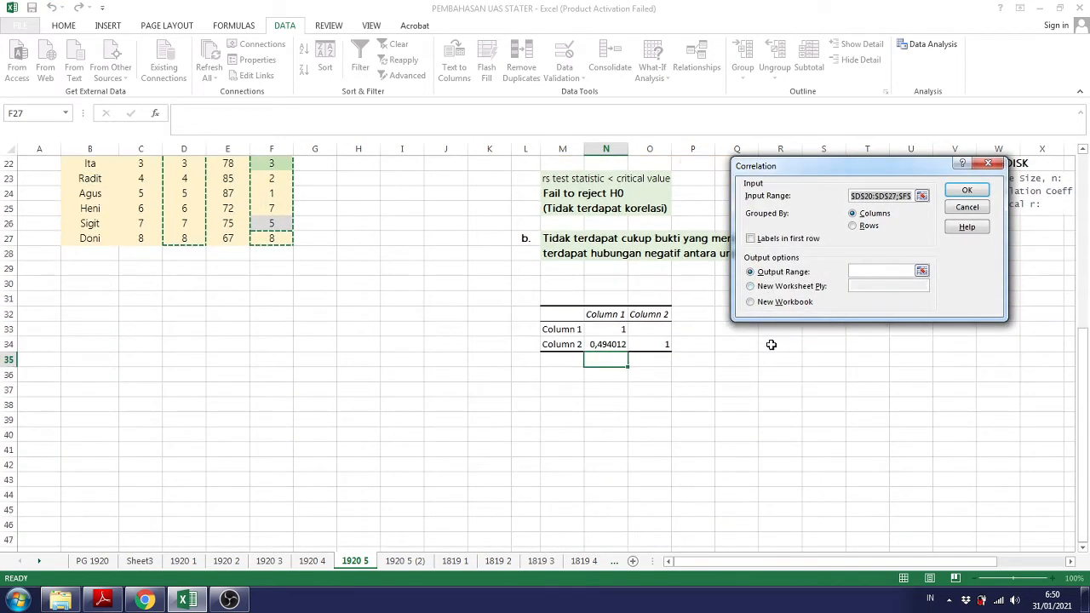
pyautogui.scroll(1, 756, 343)
pyautogui.moveTo(728, 400); pyautogui.dragTo(882, 451)
pyautogui.click(966, 191)
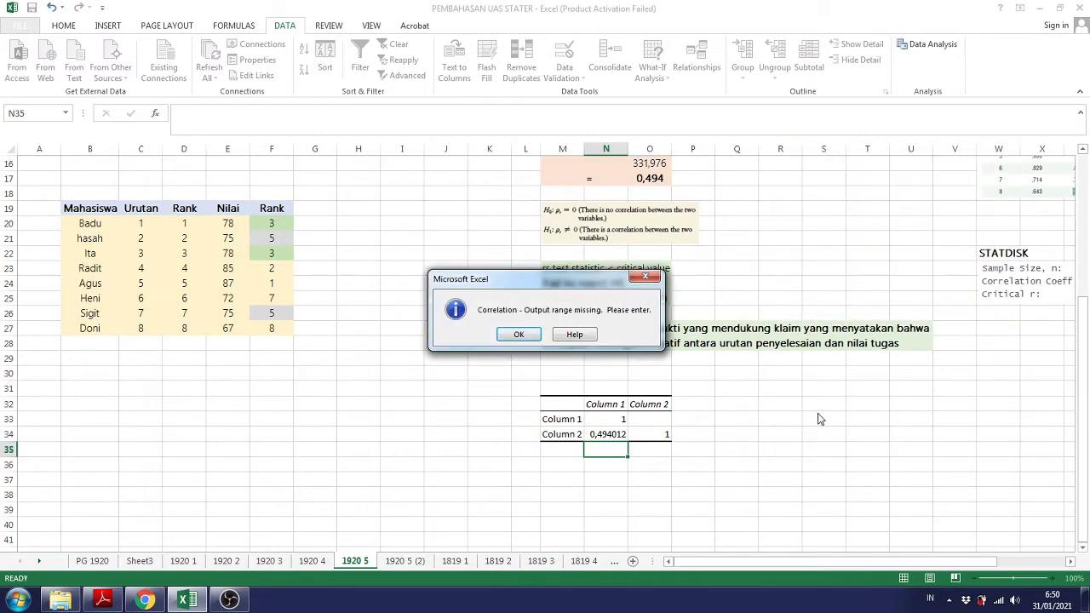
pyautogui.click(517, 333)
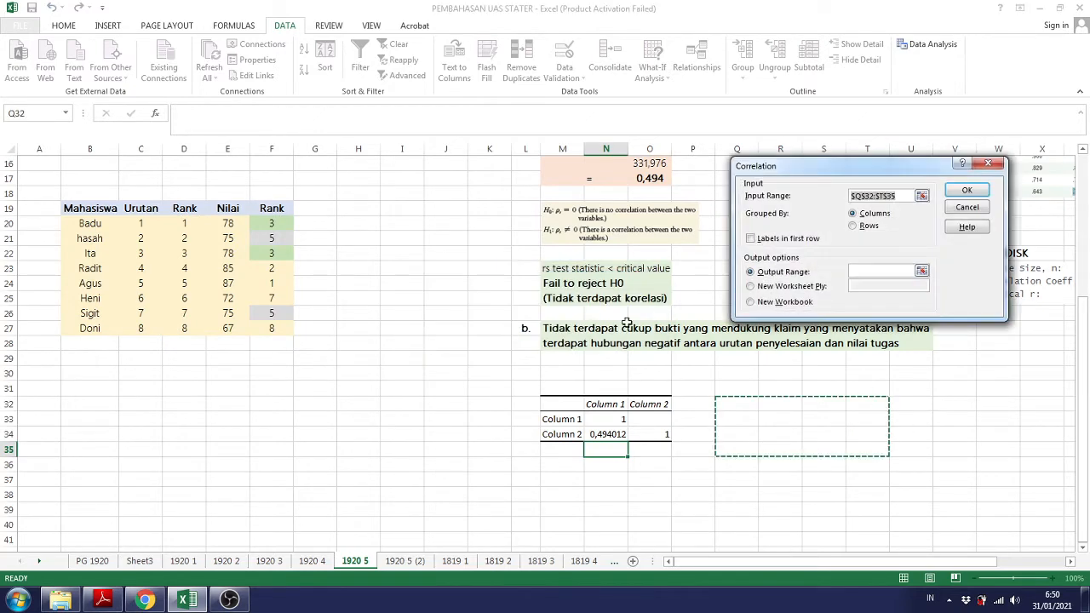
# Uncover the calculation table and replace the input range with the x and y values in M3:N10
pyautogui.scroll(3, 827, 297)
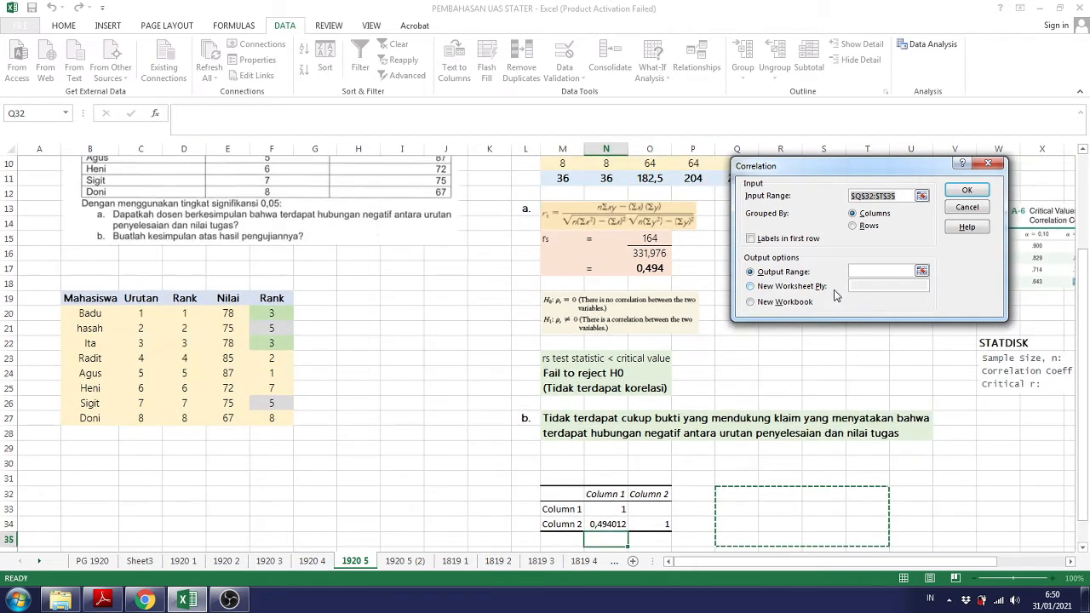
pyautogui.scroll(2, 846, 289)
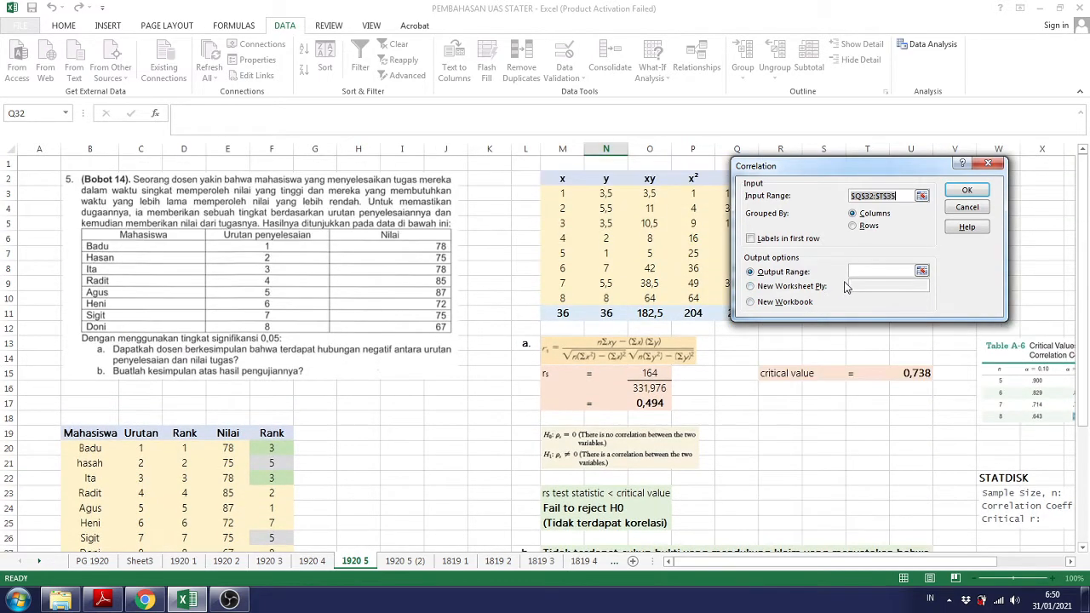
pyautogui.moveTo(849, 172); pyautogui.dragTo(933, 169)
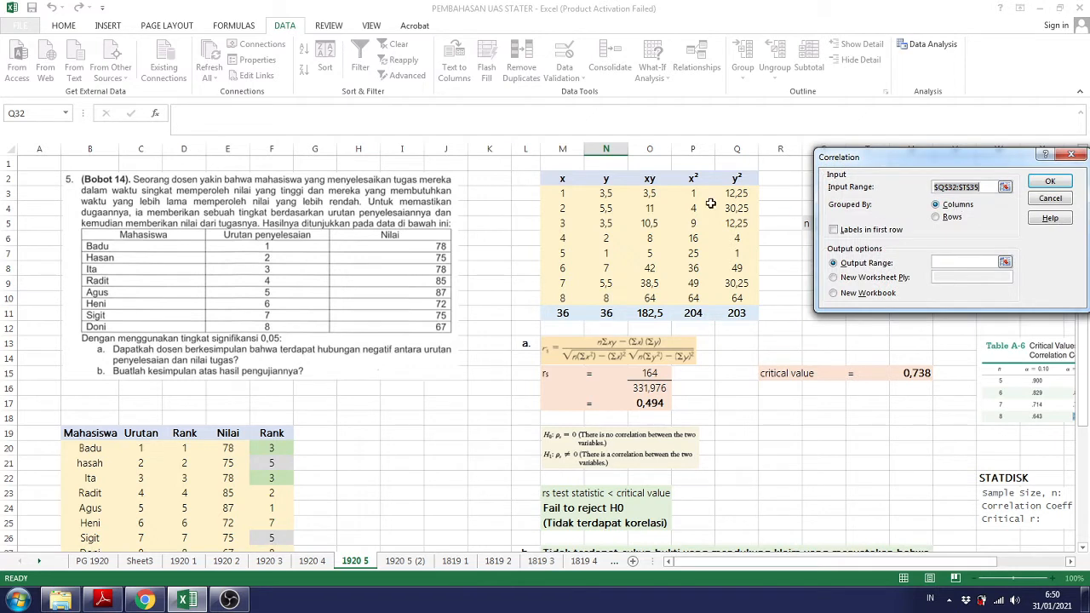
pyautogui.press('BackSpace')
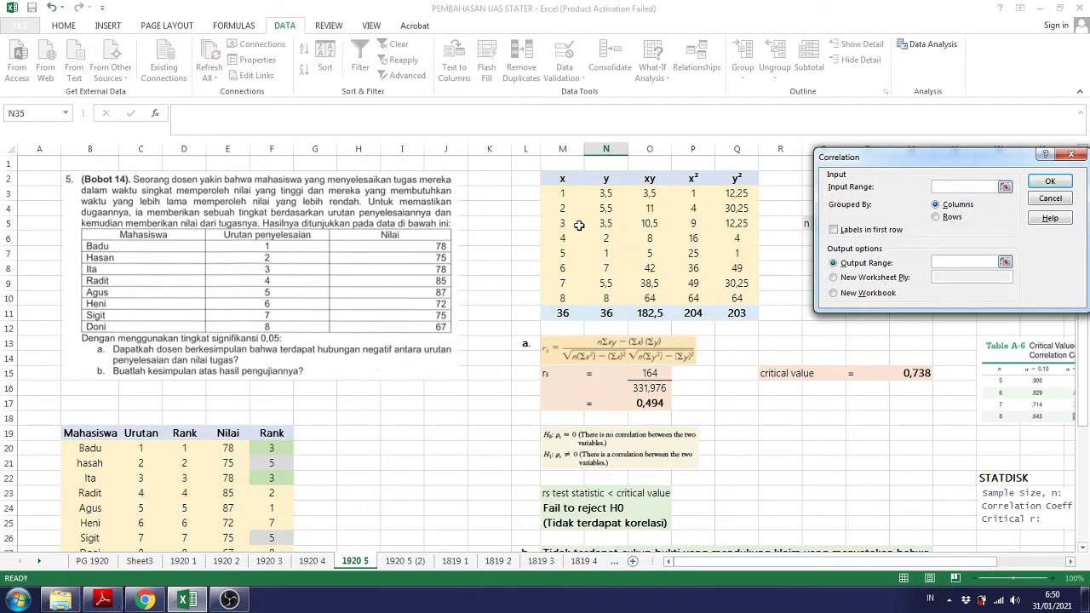
pyautogui.moveTo(566, 193); pyautogui.dragTo(612, 297)
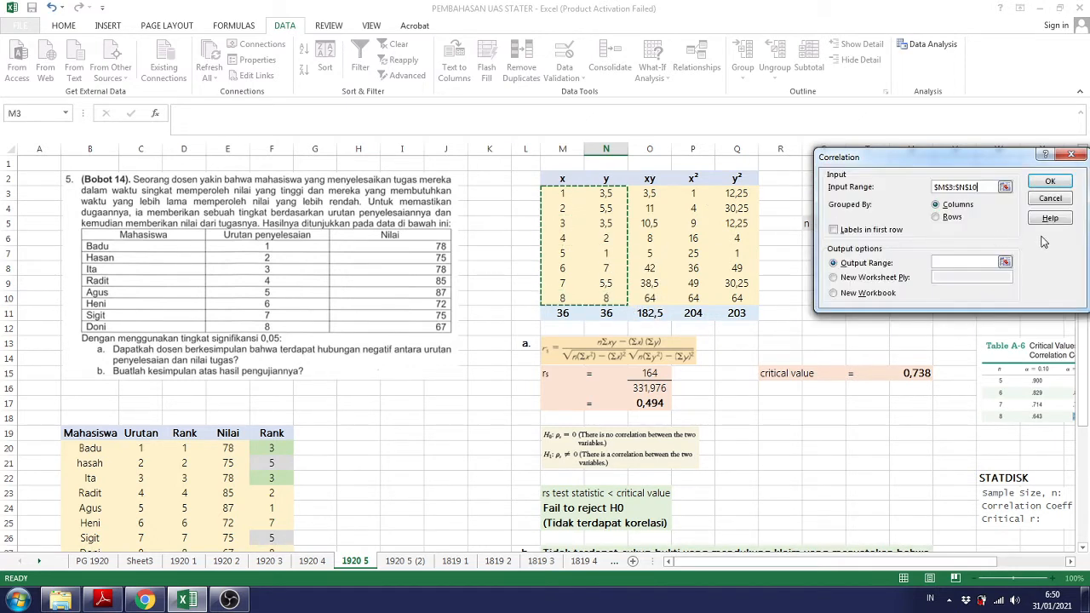
# Try to place the correlation output at Q32, and clear the input range
pyautogui.scroll(-8, 784, 366)
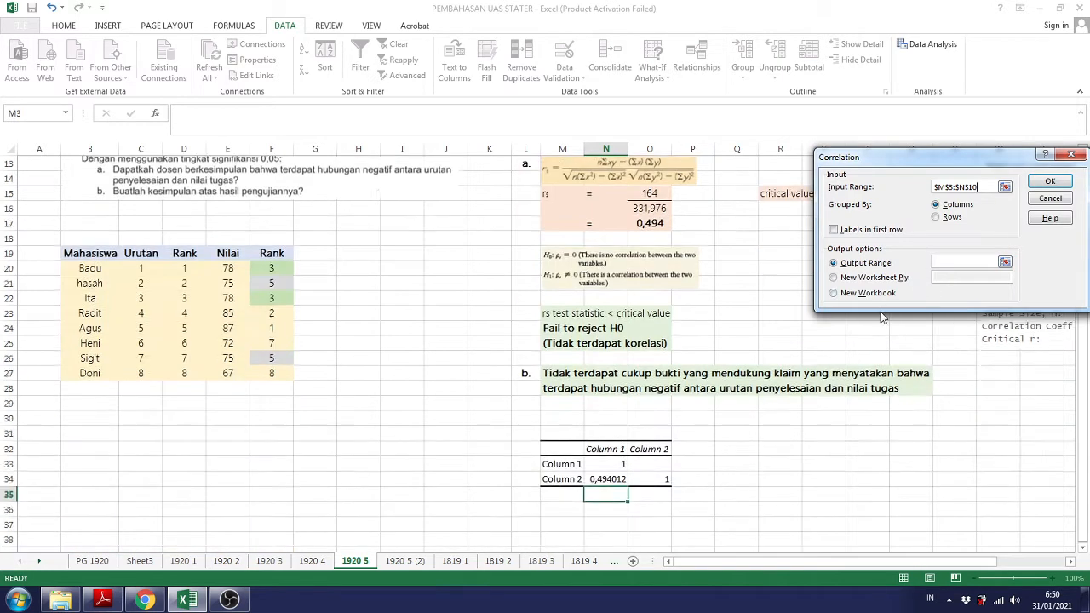
pyautogui.click(747, 266)
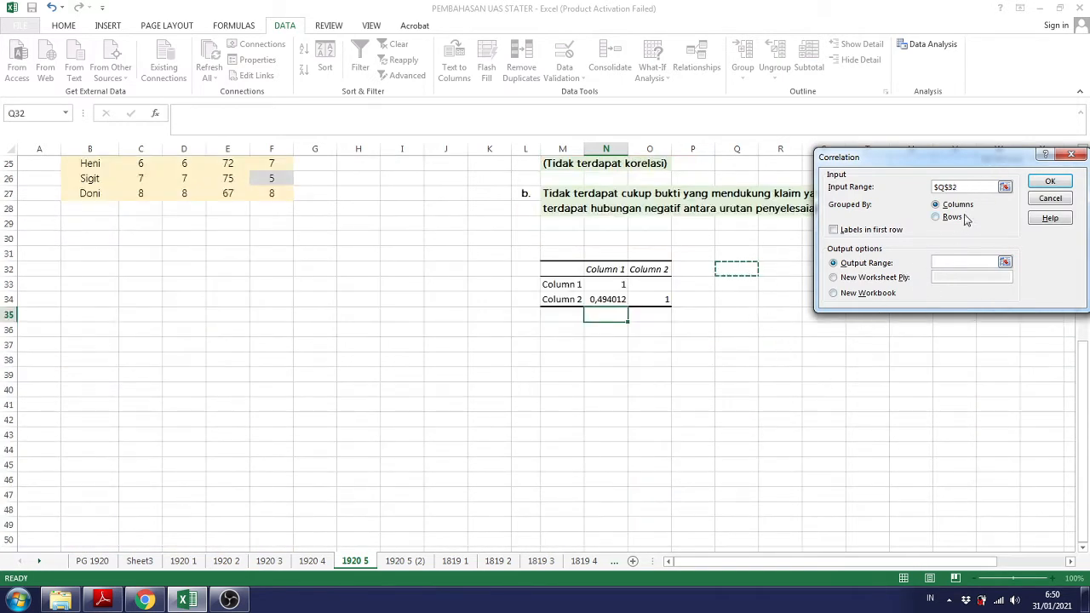
pyautogui.scroll(8, 886, 289)
pyautogui.press('BackSpace')
pyautogui.press('BackSpace')
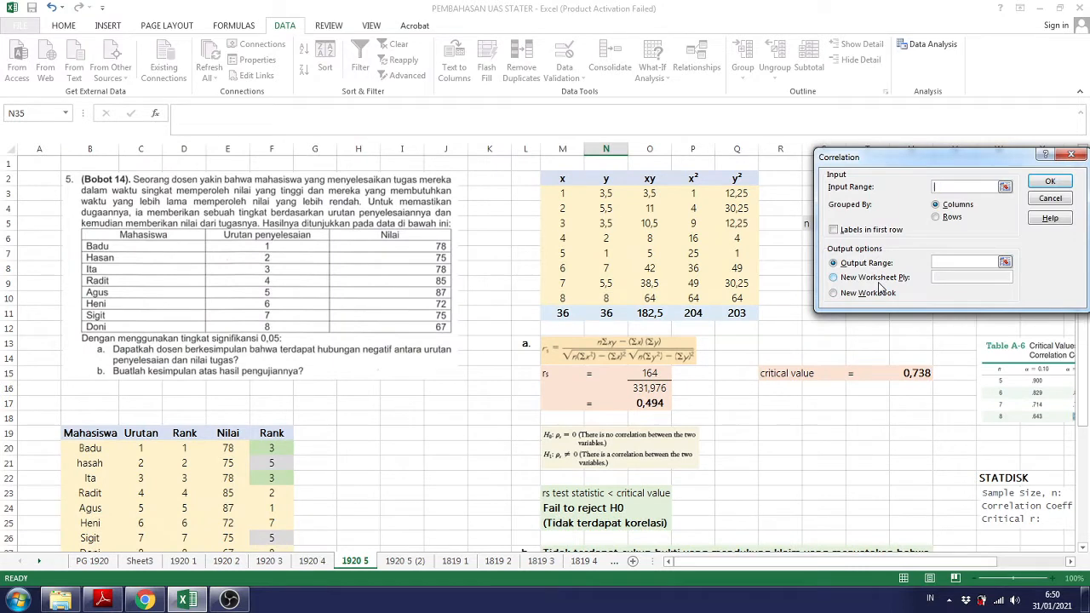
# Run the correlation with input range M3:N10 and output range Q32:T37
pyautogui.moveTo(562, 193); pyautogui.dragTo(605, 294)
pyautogui.click(947, 260)
pyautogui.scroll(-5, 735, 274)
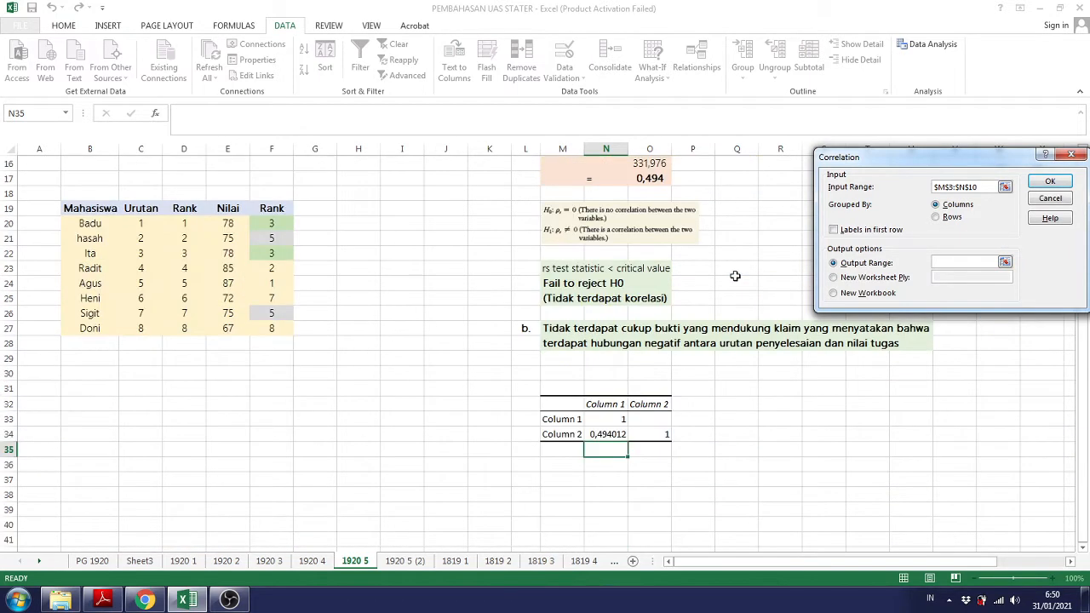
pyautogui.scroll(-1, 863, 371)
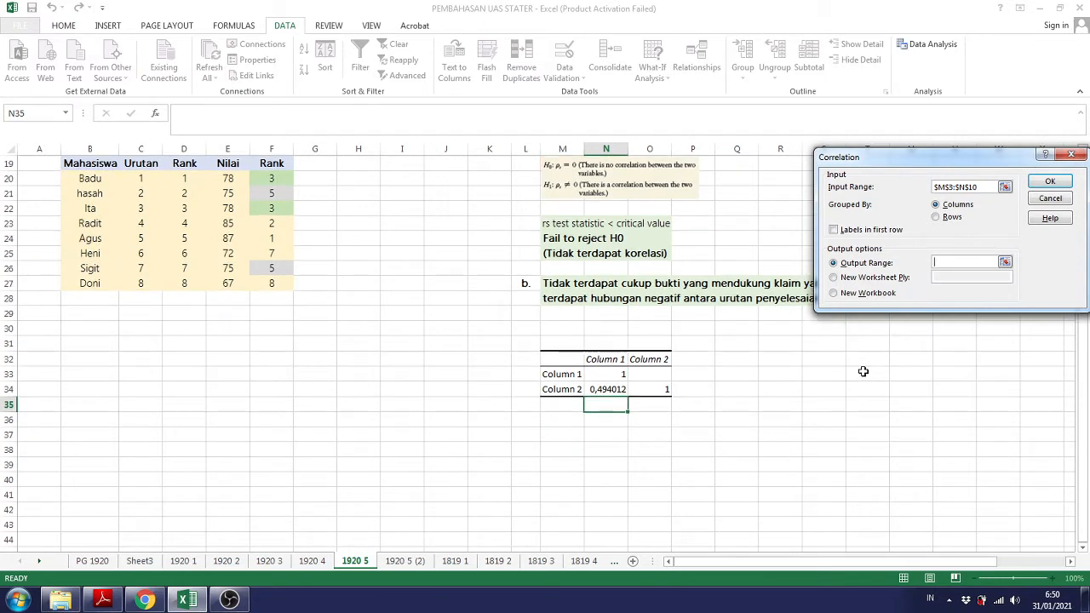
pyautogui.moveTo(754, 360); pyautogui.dragTo(859, 438)
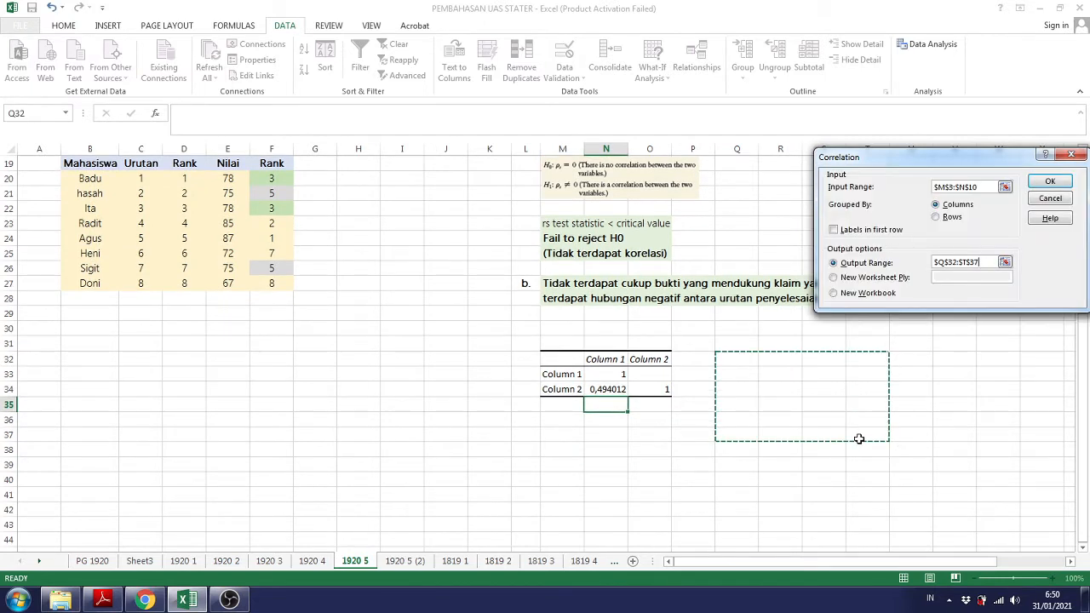
pyautogui.click(1051, 181)
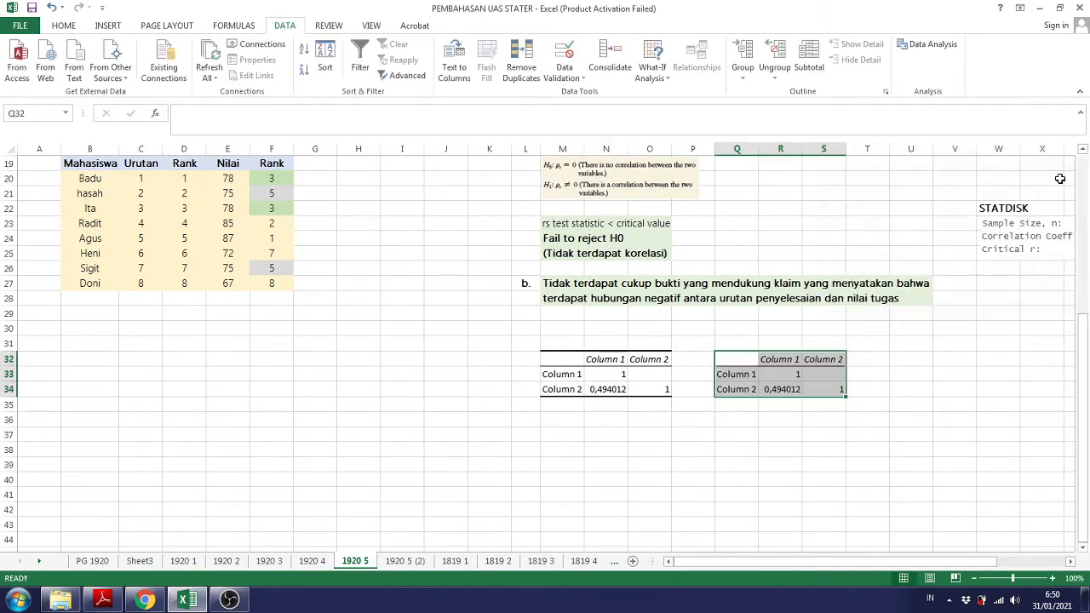
# Inspect the coefficient in R34 of the new correlation output and compare it with the manual rs result in O17
pyautogui.click(830, 432)
pyautogui.doubleClick(797, 389)
pyautogui.press('Return')
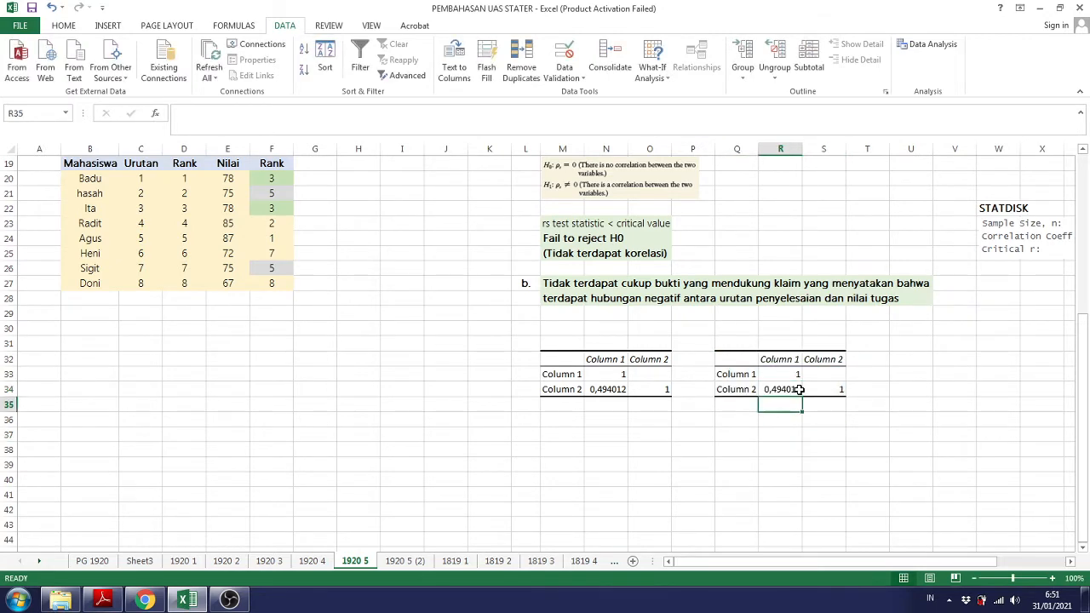
pyautogui.scroll(6, 799, 389)
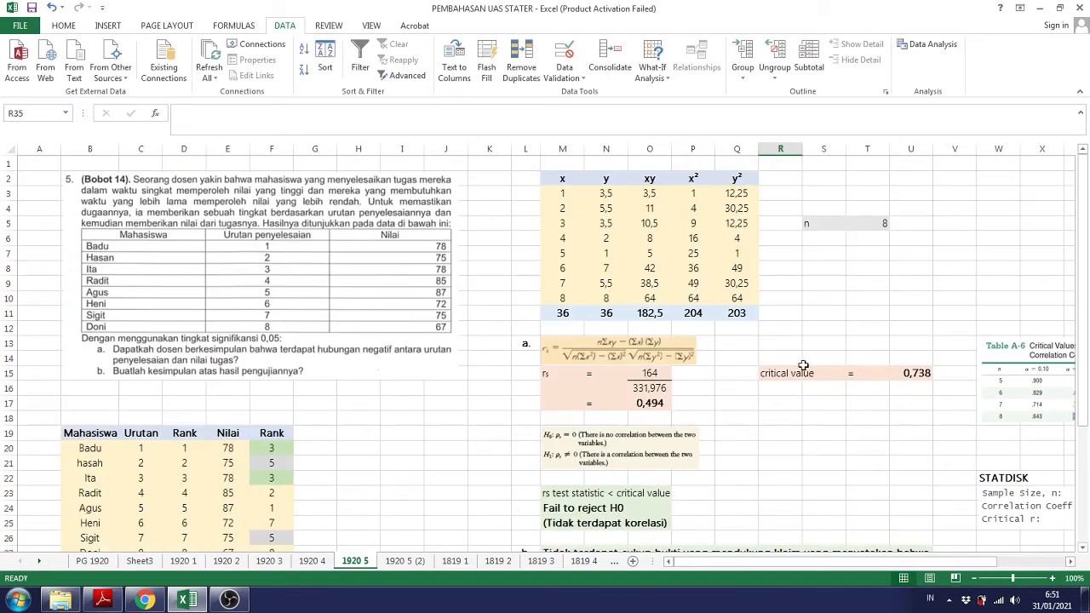
# Check the Correlation entry among the Data Analysis tools and reread the questions and data of problem 5
pyautogui.click(933, 48)
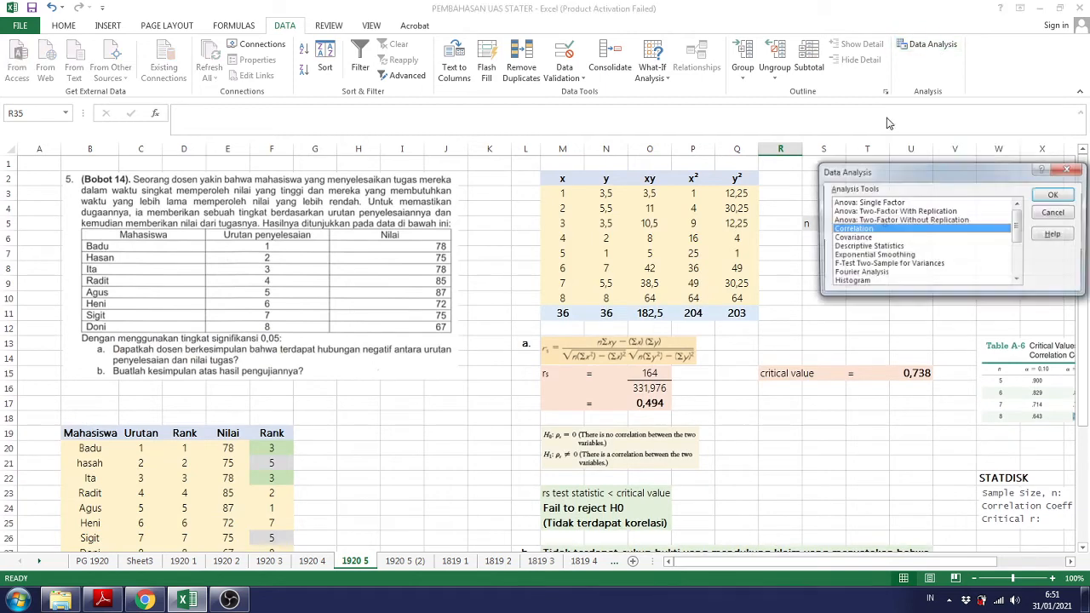
pyautogui.click(1041, 213)
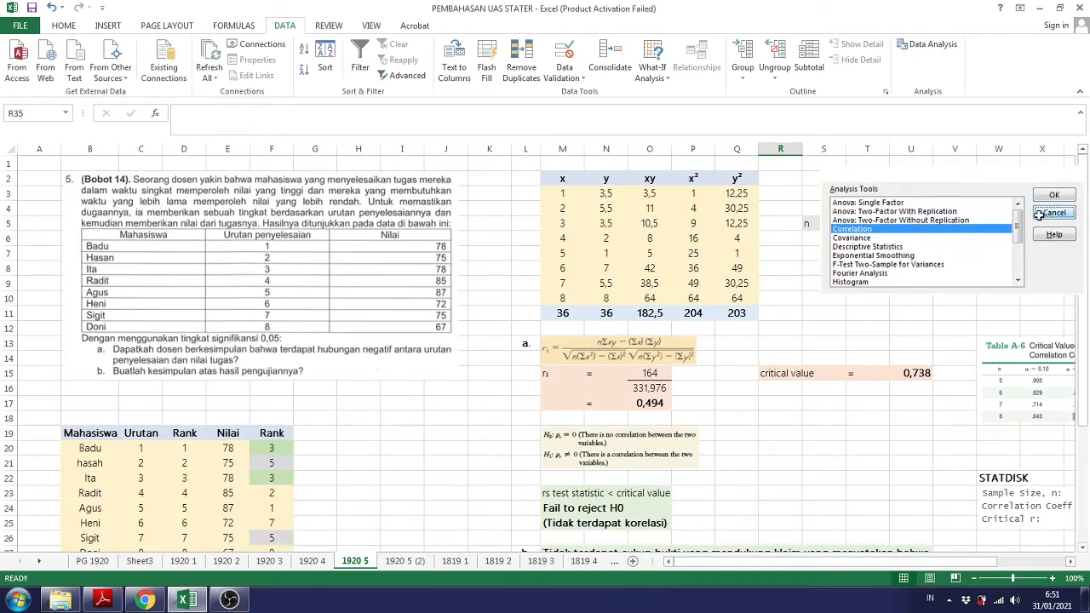
pyautogui.click(393, 463)
pyautogui.scroll(-1, 199, 305)
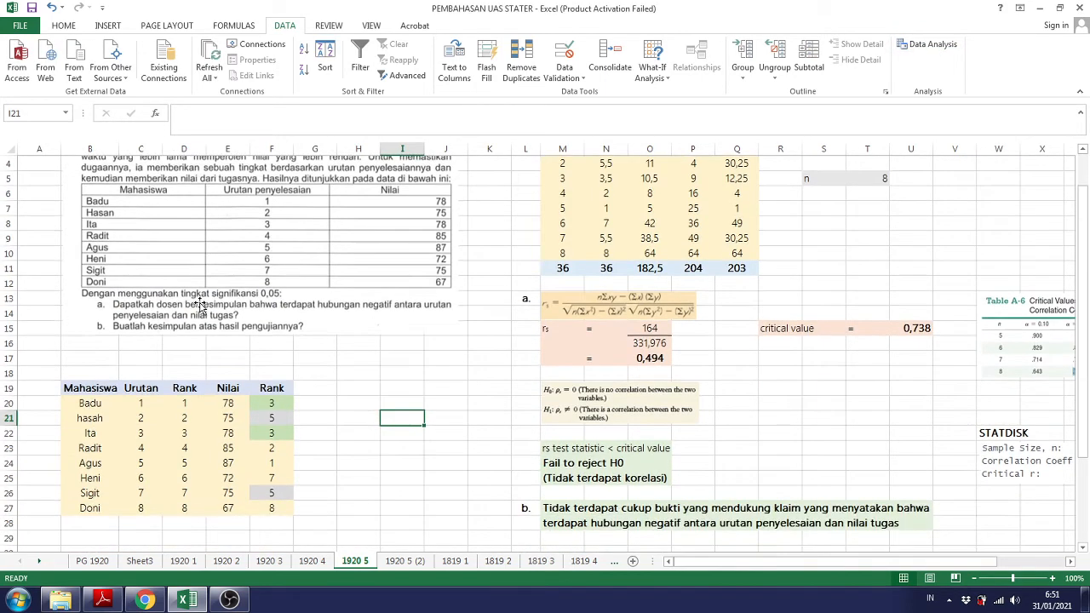
pyautogui.scroll(1, 200, 305)
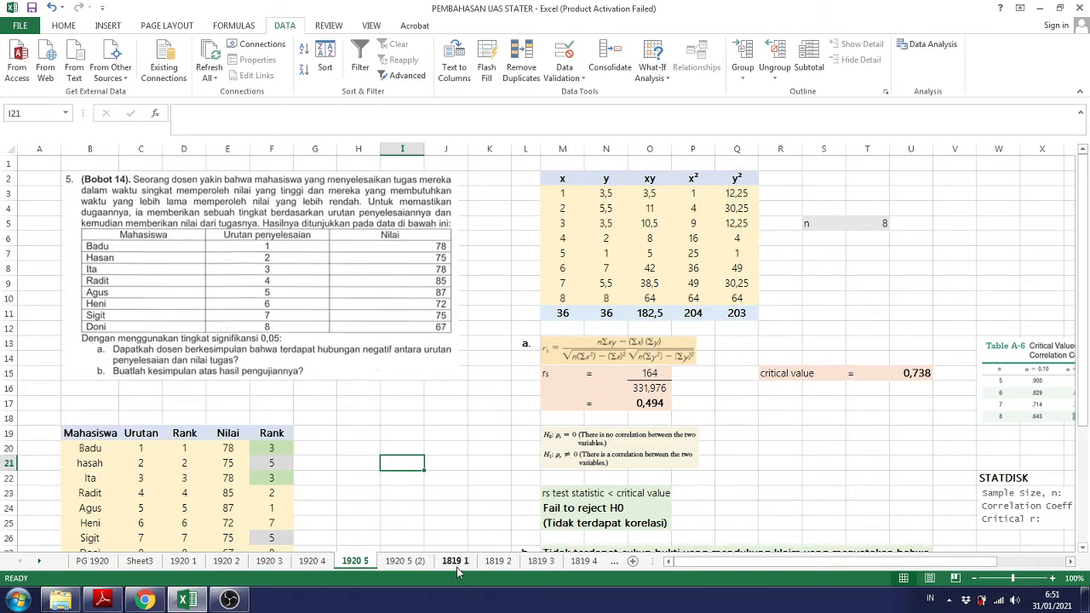
# Look over sheets 1920 5 (2) and 1819 4, and examine the advertising-cost correlation problem and manual solution on sheet 1819 3
pyautogui.click(423, 576)
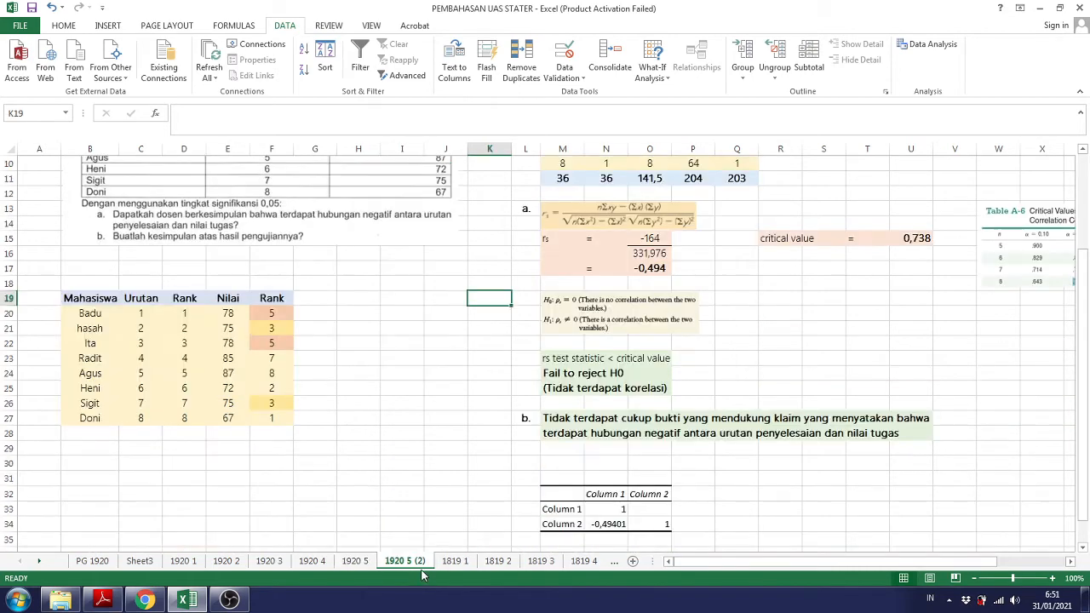
pyautogui.click(585, 560)
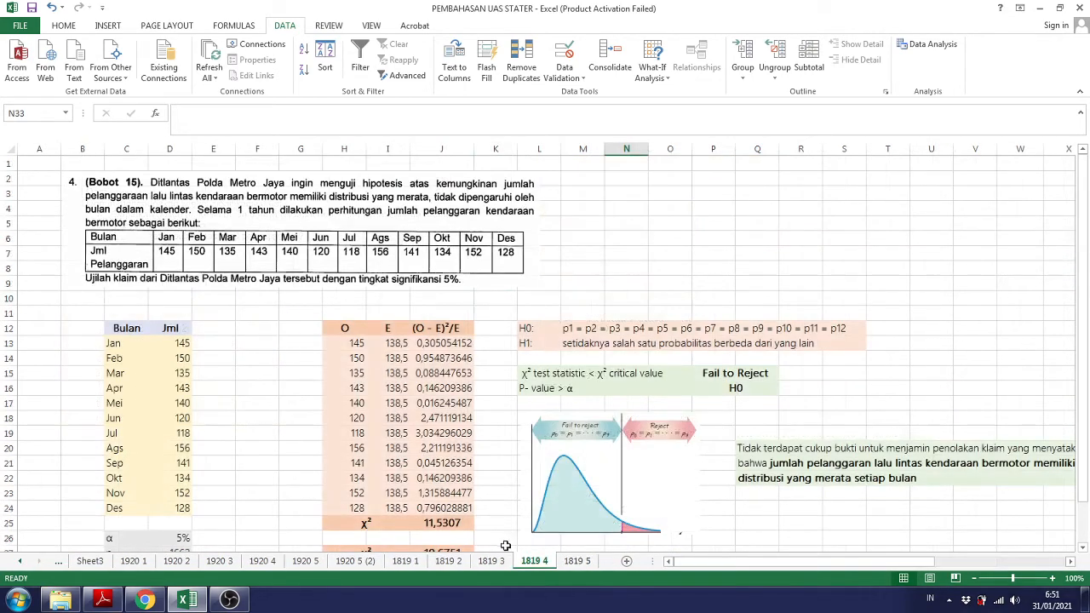
pyautogui.click(489, 560)
pyautogui.scroll(14, 589, 451)
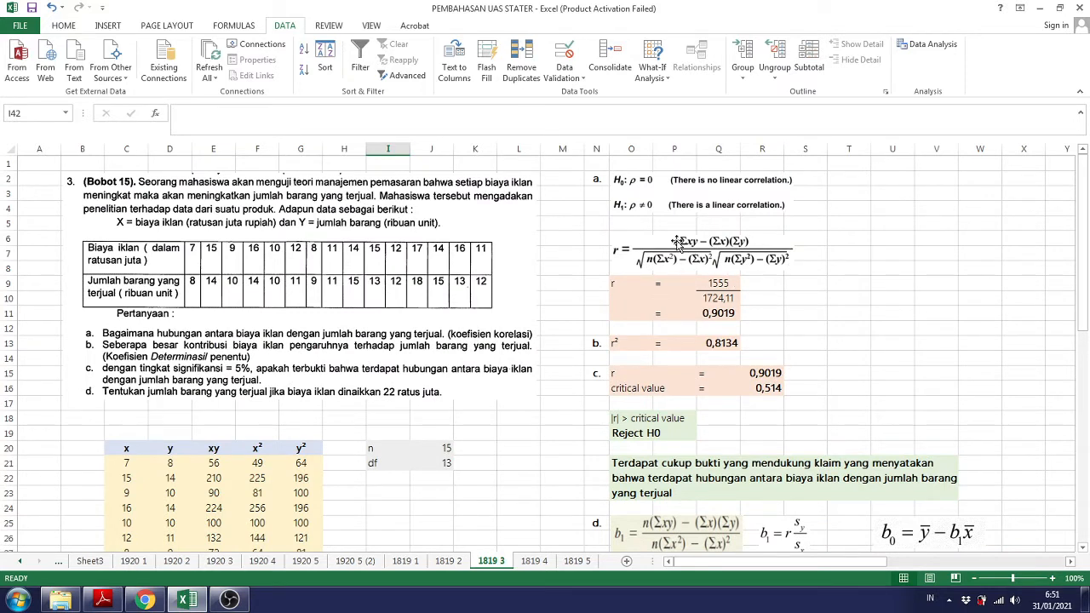
# Start a Correlation analysis on sheet 1819 3 with the x and y columns C20:D35 as the input range
pyautogui.click(908, 285)
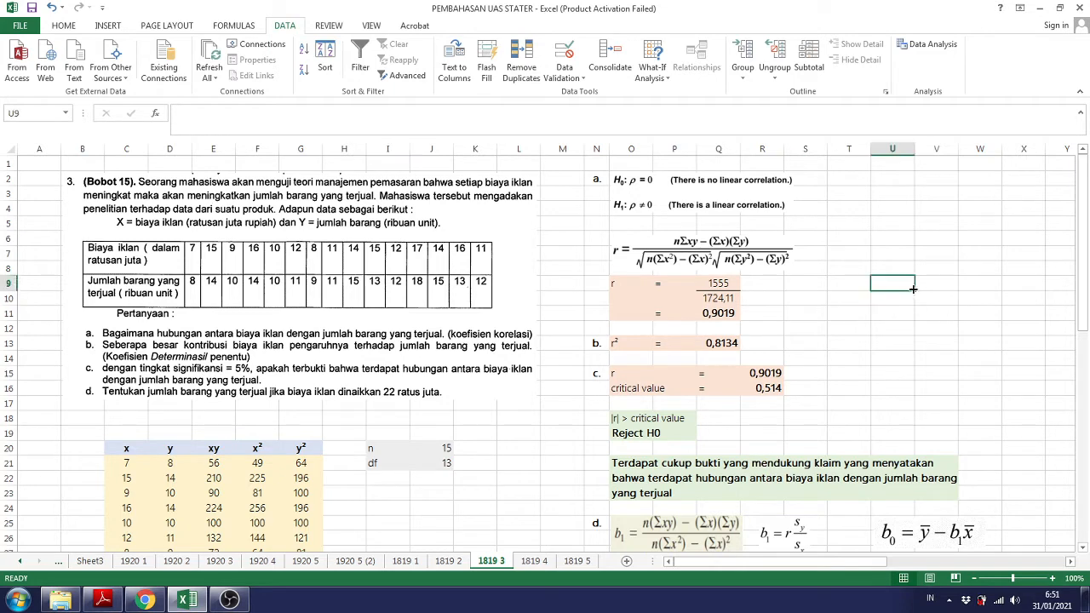
pyautogui.click(862, 285)
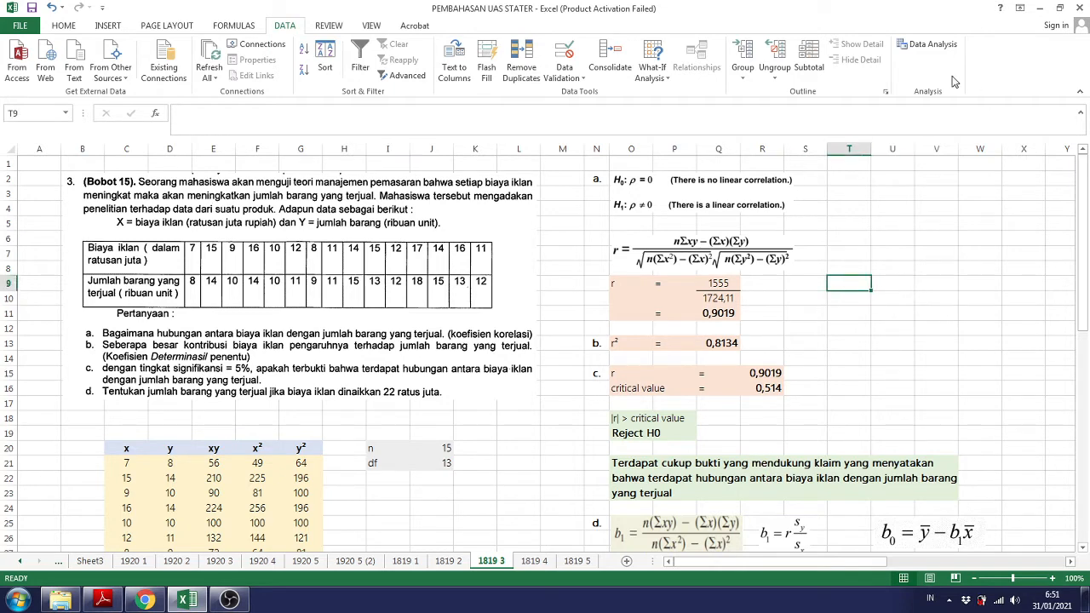
pyautogui.click(939, 49)
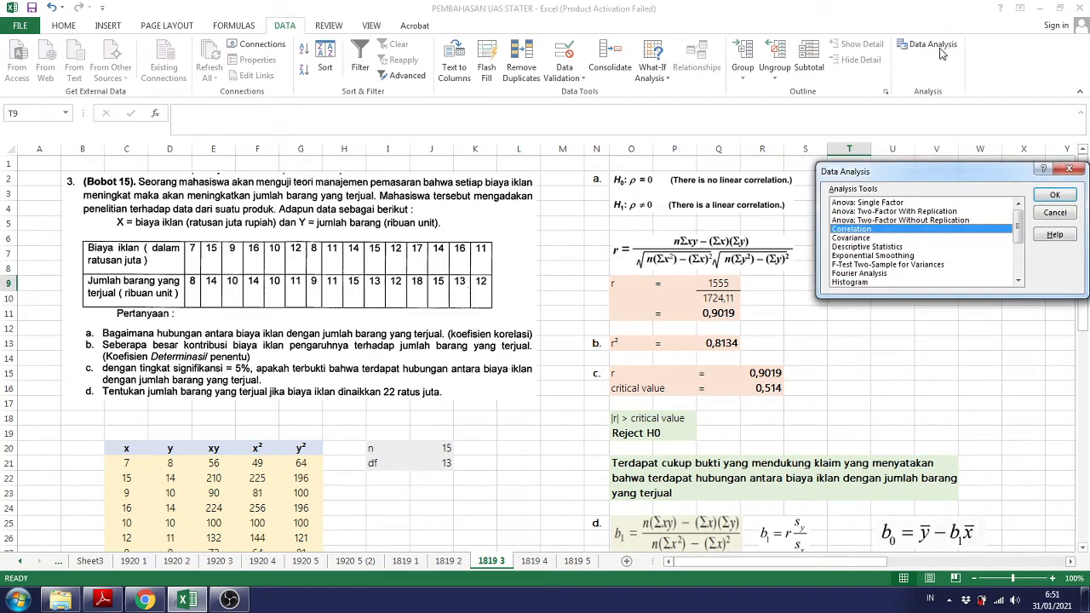
pyautogui.click(1054, 194)
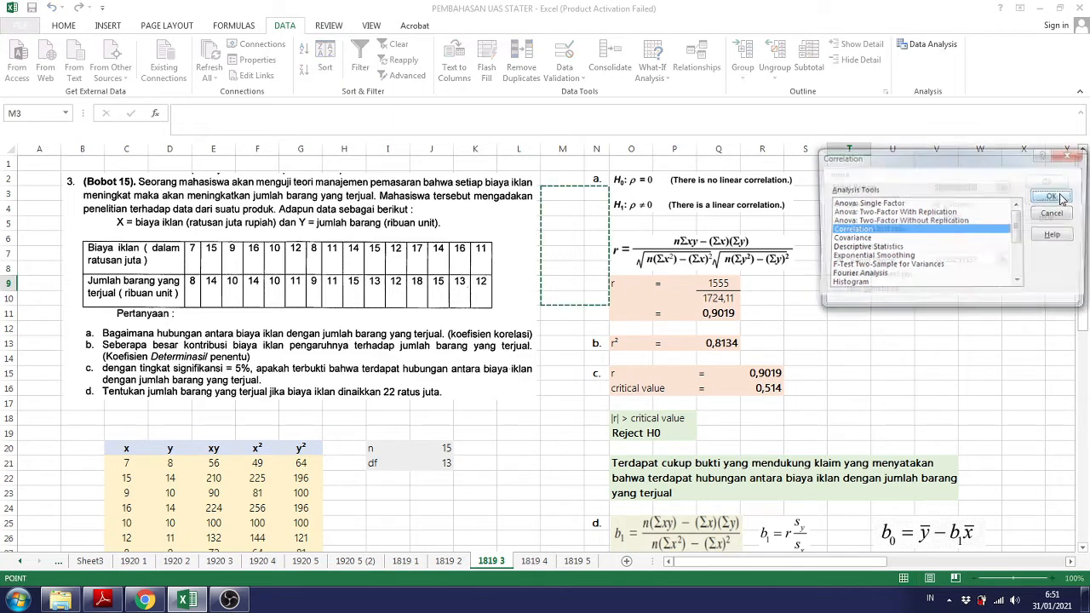
pyautogui.scroll(-1, 672, 338)
pyautogui.scroll(-4, 672, 339)
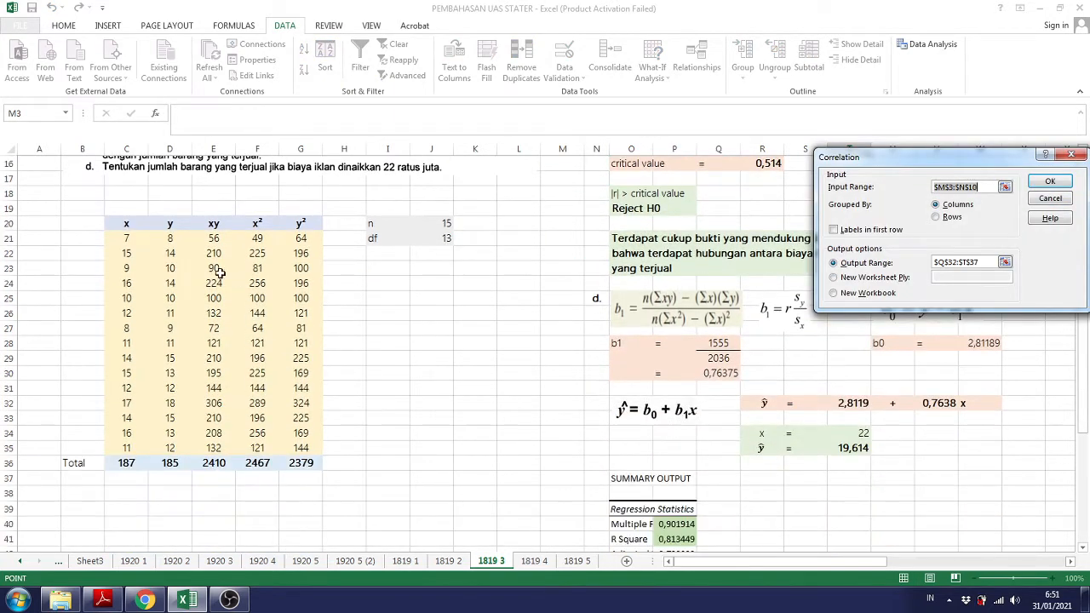
pyautogui.moveTo(128, 240); pyautogui.dragTo(151, 448)
pyautogui.click(150, 448)
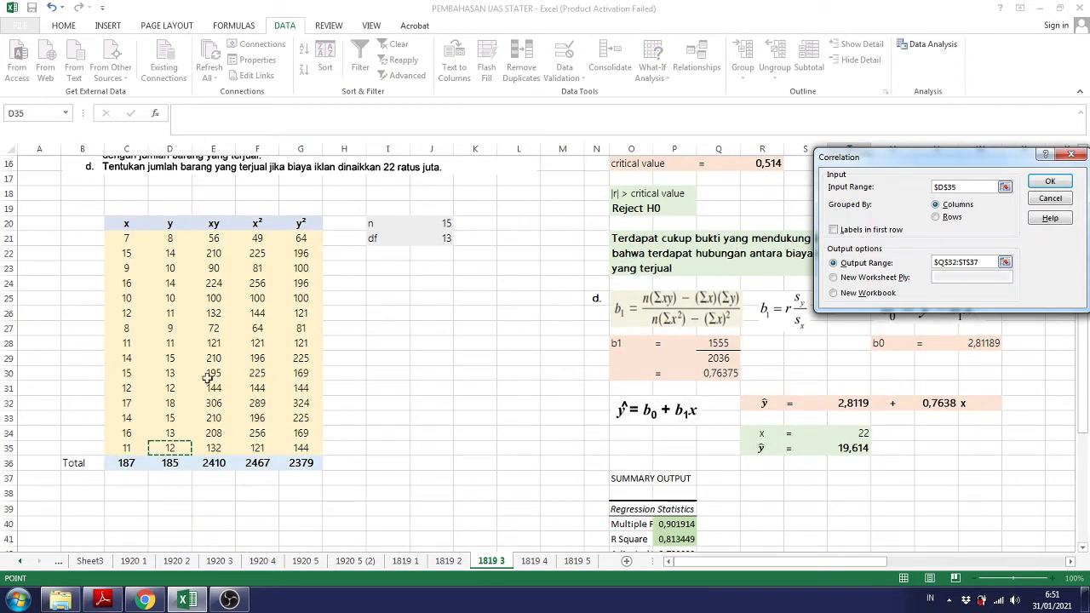
pyautogui.press('BackSpace')
pyautogui.press('BackSpace')
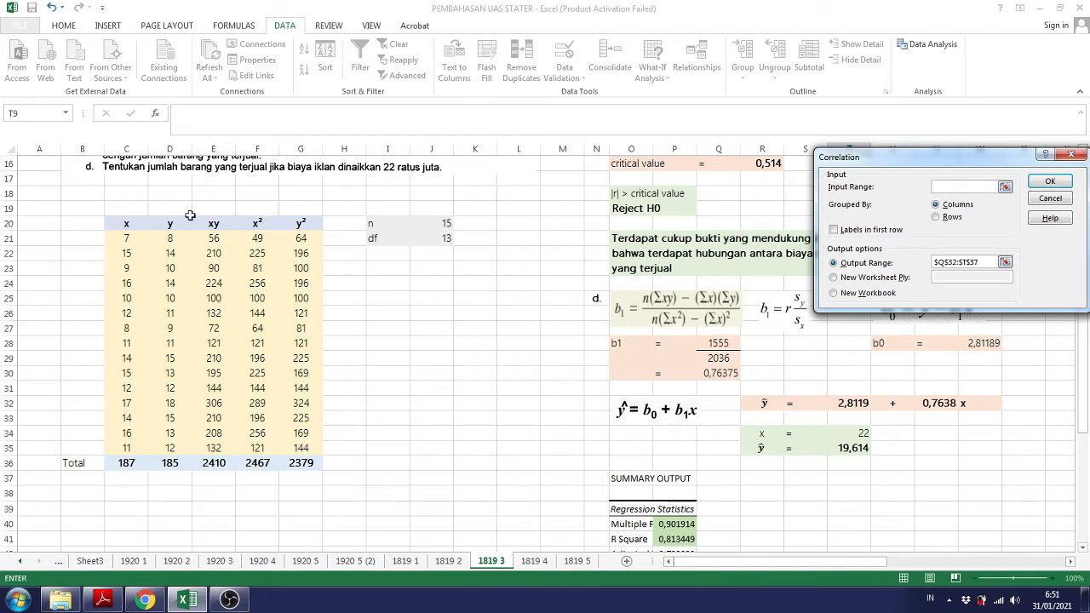
pyautogui.moveTo(128, 224); pyautogui.dragTo(175, 448)
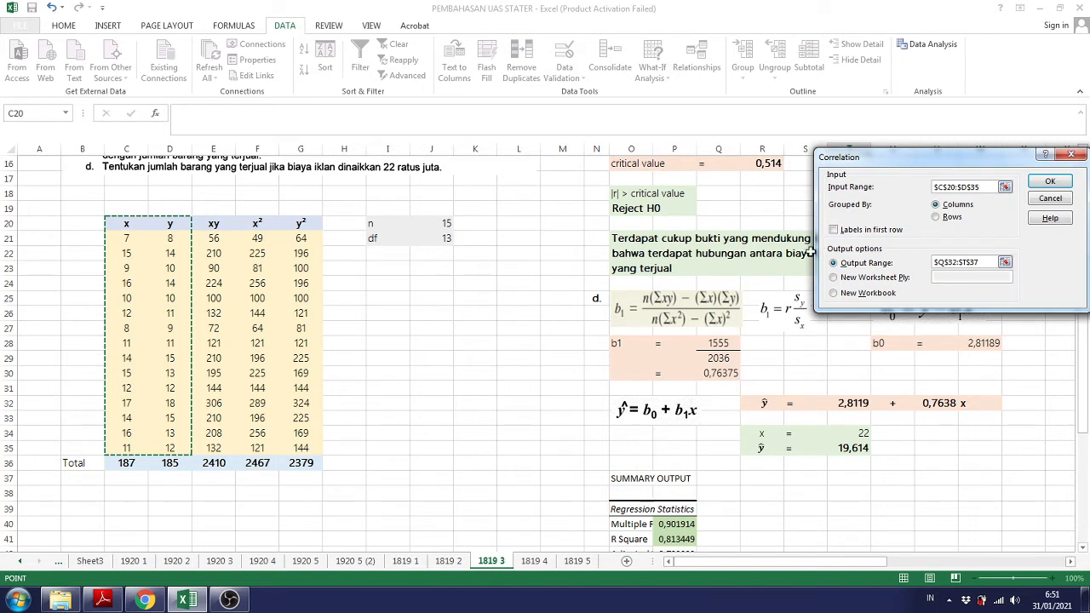
# Treat the first row as labels, set the output range to R37:T44 and run the correlation
pyautogui.click(834, 229)
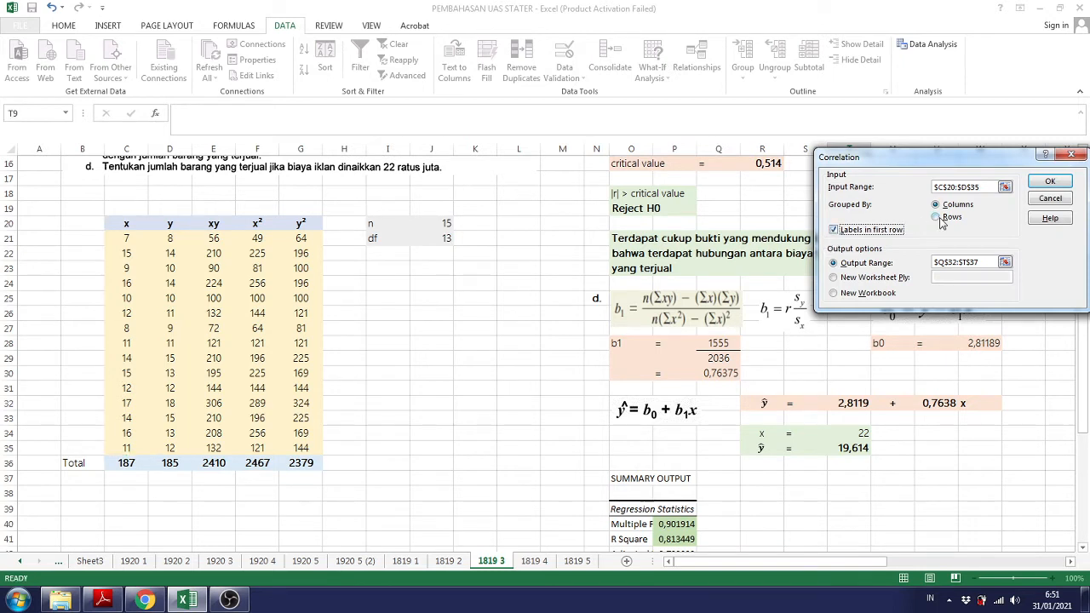
pyautogui.click(970, 262)
pyautogui.moveTo(979, 262); pyautogui.dragTo(929, 266)
pyautogui.press('BackSpace')
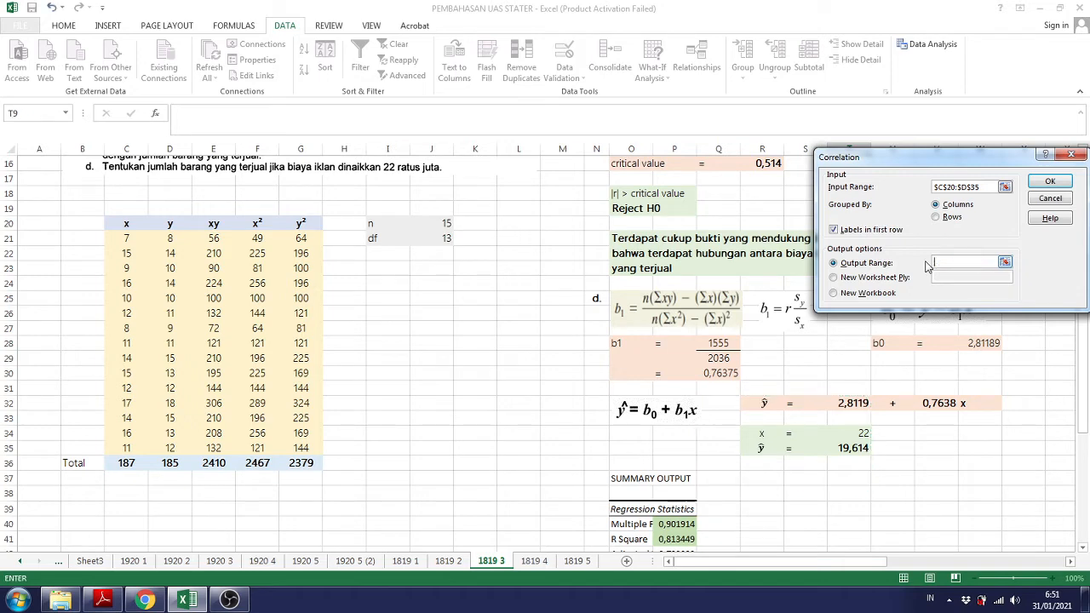
pyautogui.moveTo(753, 473); pyautogui.dragTo(853, 471)
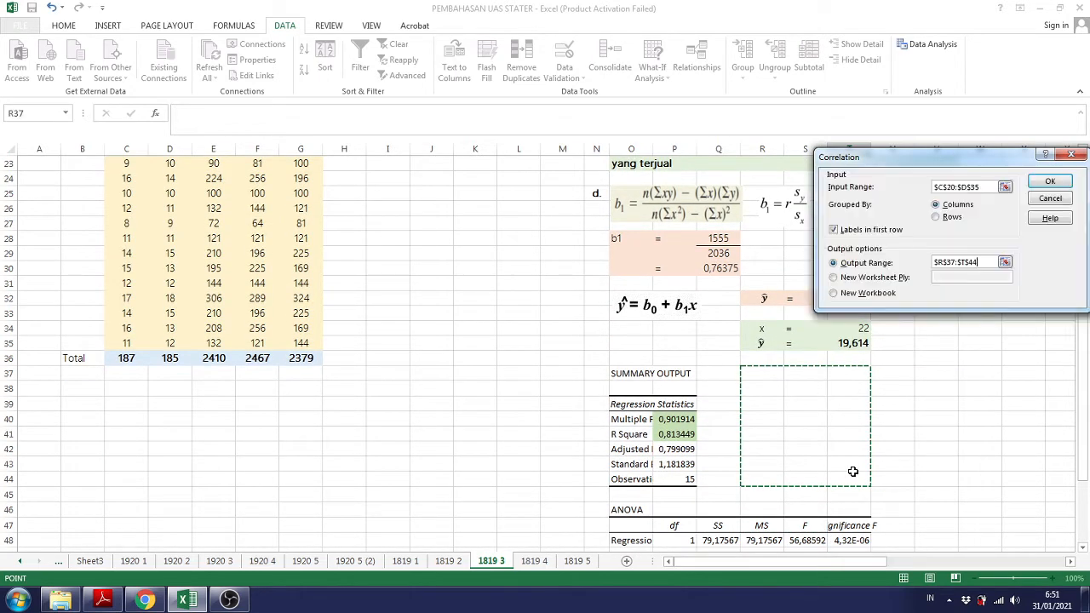
pyautogui.click(1054, 179)
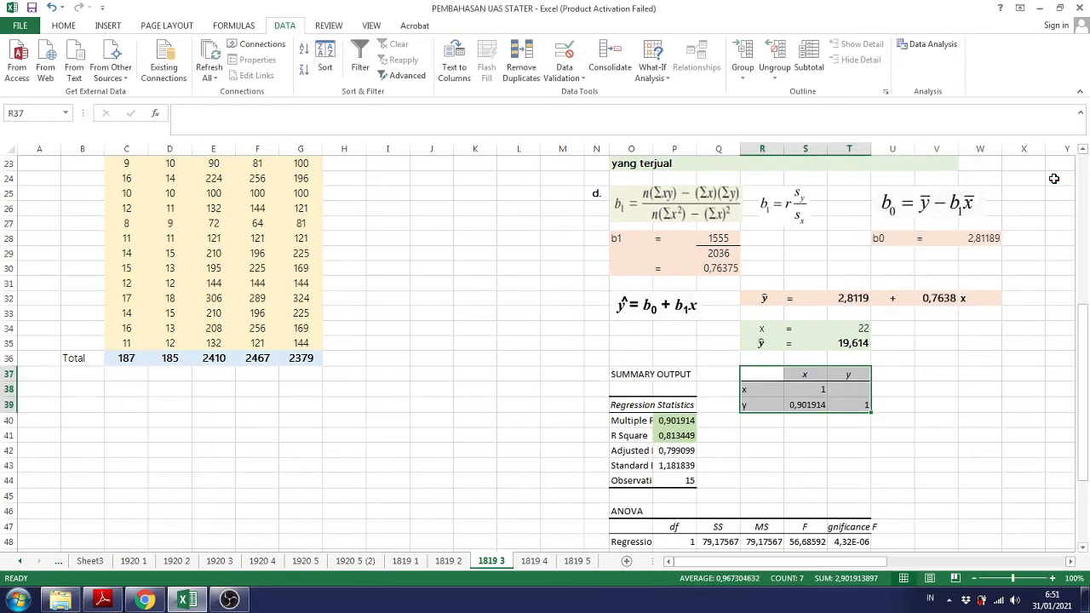
# Inspect the coefficient in S39 of the new correlation output and compare it with the manual r in Q11
pyautogui.click(805, 406)
pyautogui.scroll(2, 805, 406)
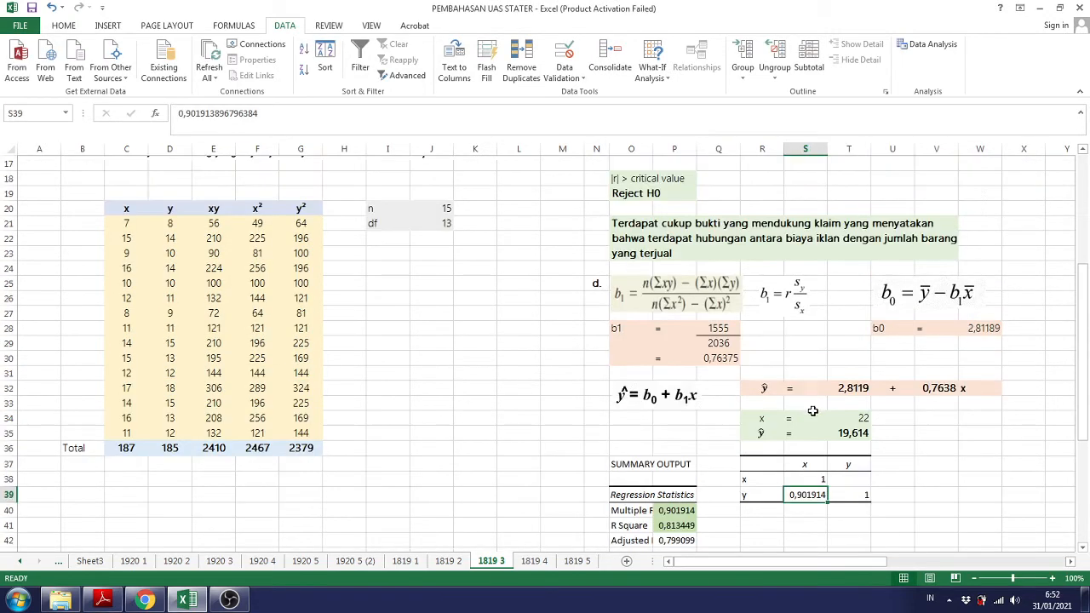
pyautogui.scroll(1, 933, 465)
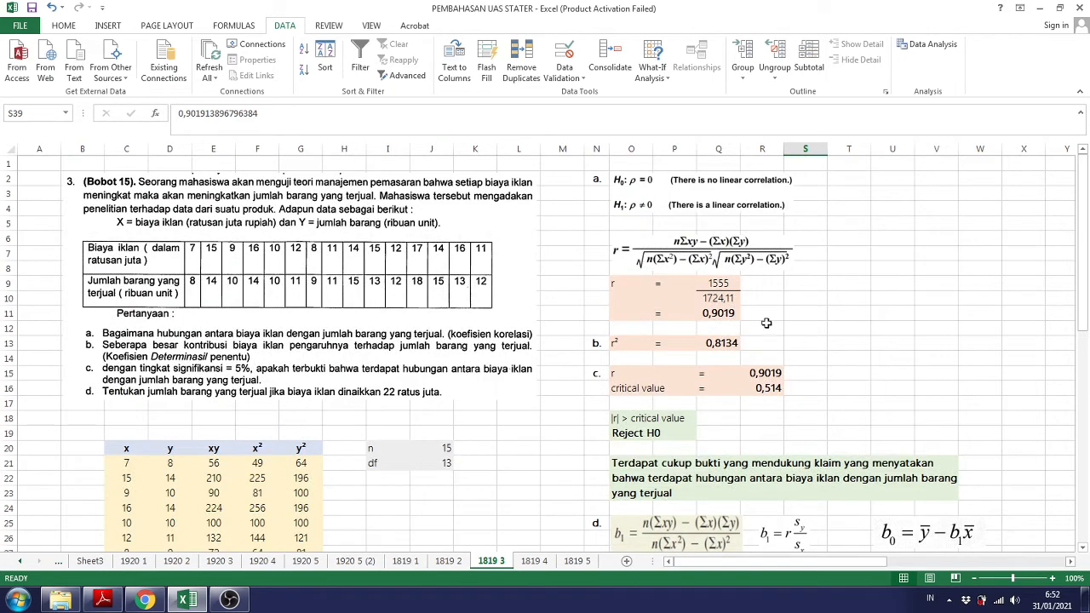
pyautogui.click(723, 311)
pyautogui.scroll(-4, 785, 314)
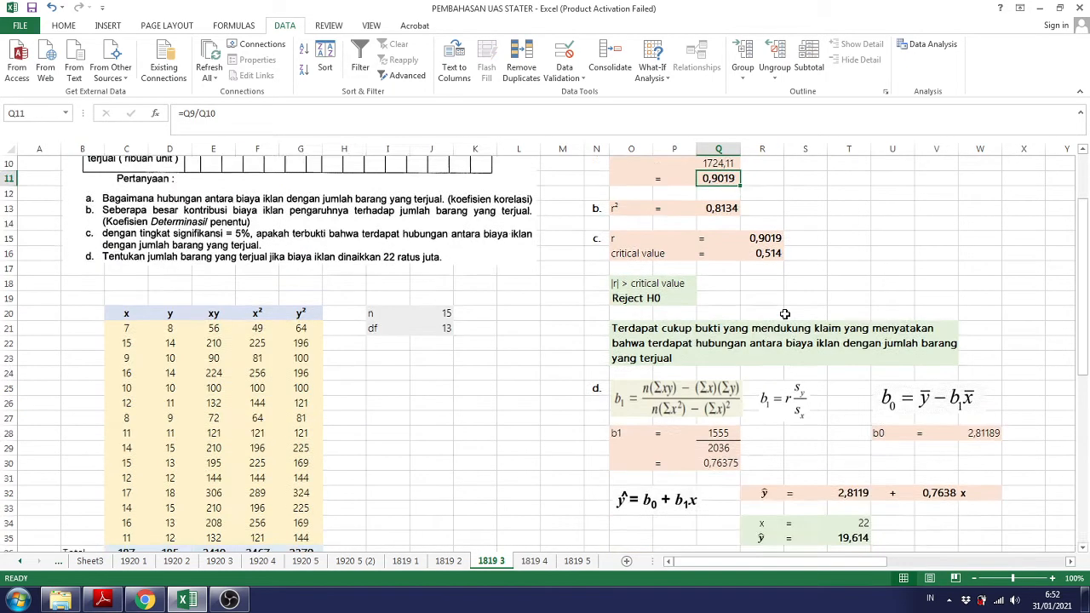
pyautogui.click(937, 221)
# Look over the training-performance problem on sheet 1819 1 and browse the list of available Data Analysis tools
pyautogui.click(405, 563)
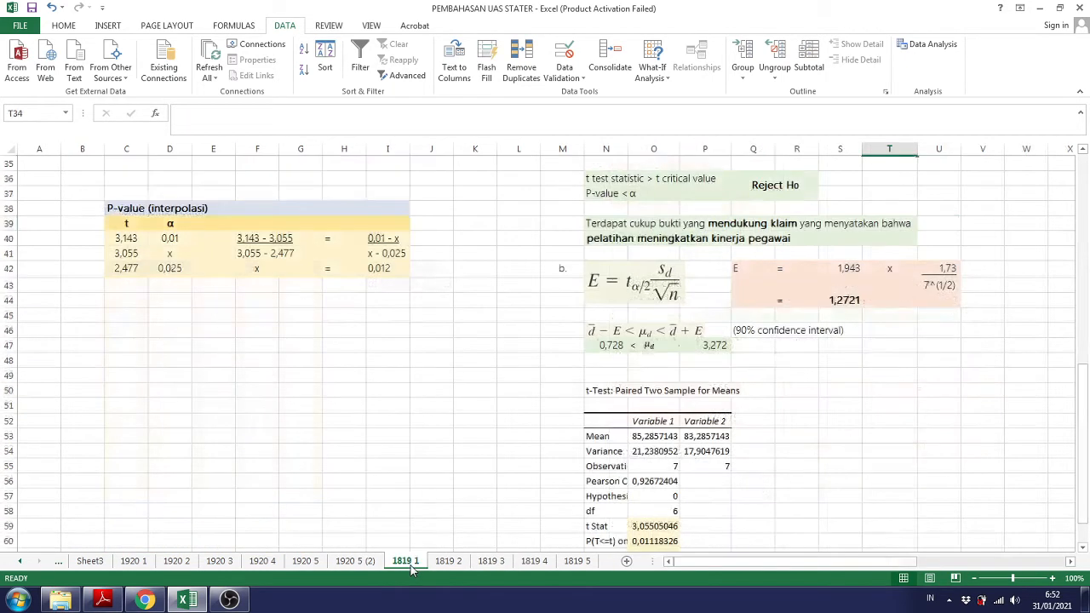
pyautogui.scroll(13, 438, 494)
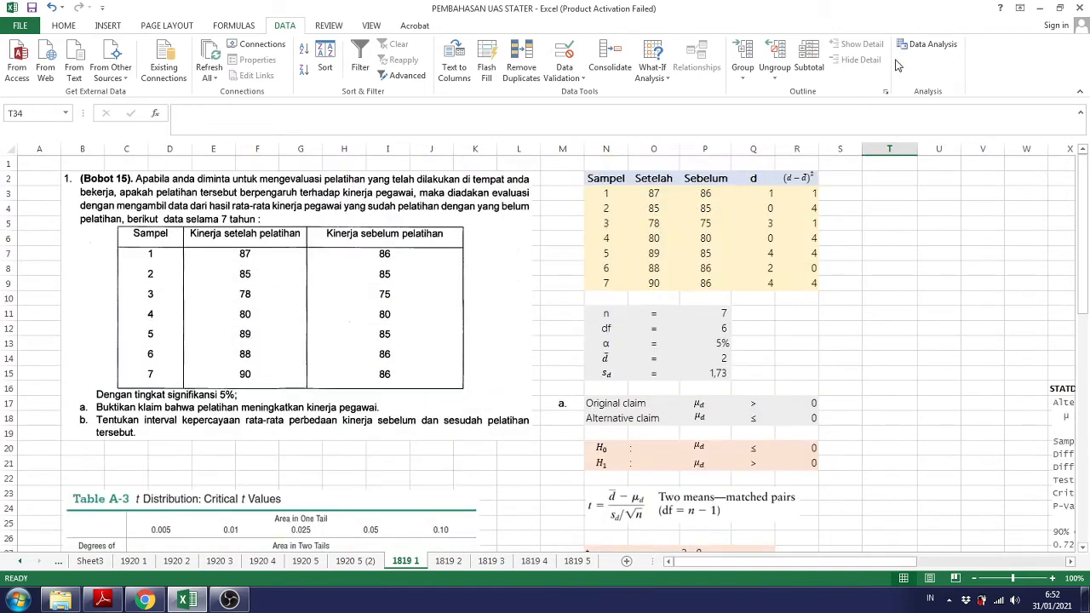
pyautogui.click(927, 44)
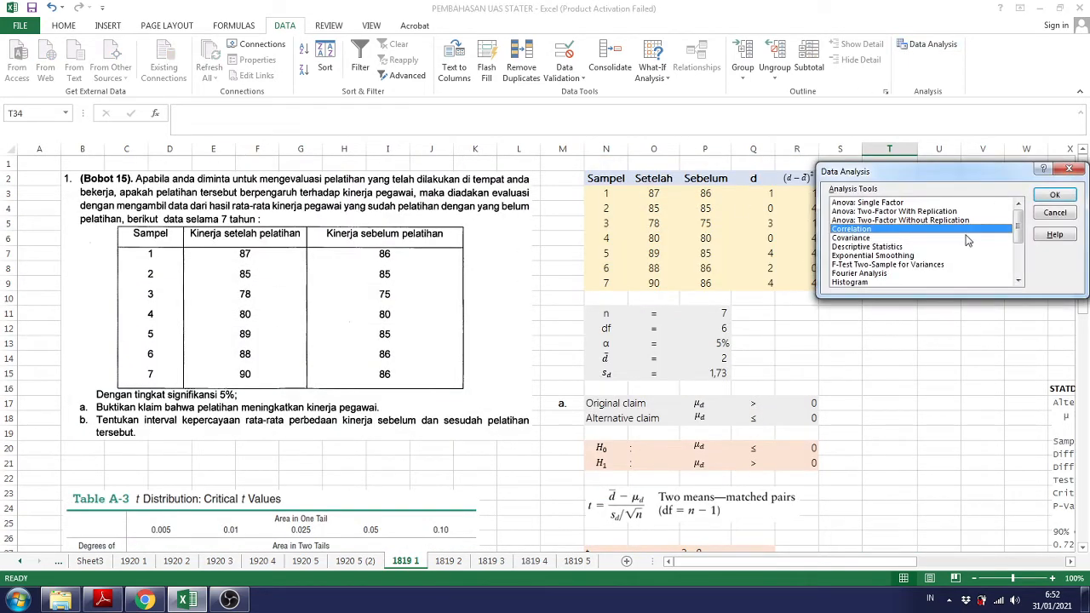
pyautogui.scroll(-3, 968, 242)
pyautogui.scroll(3, 968, 241)
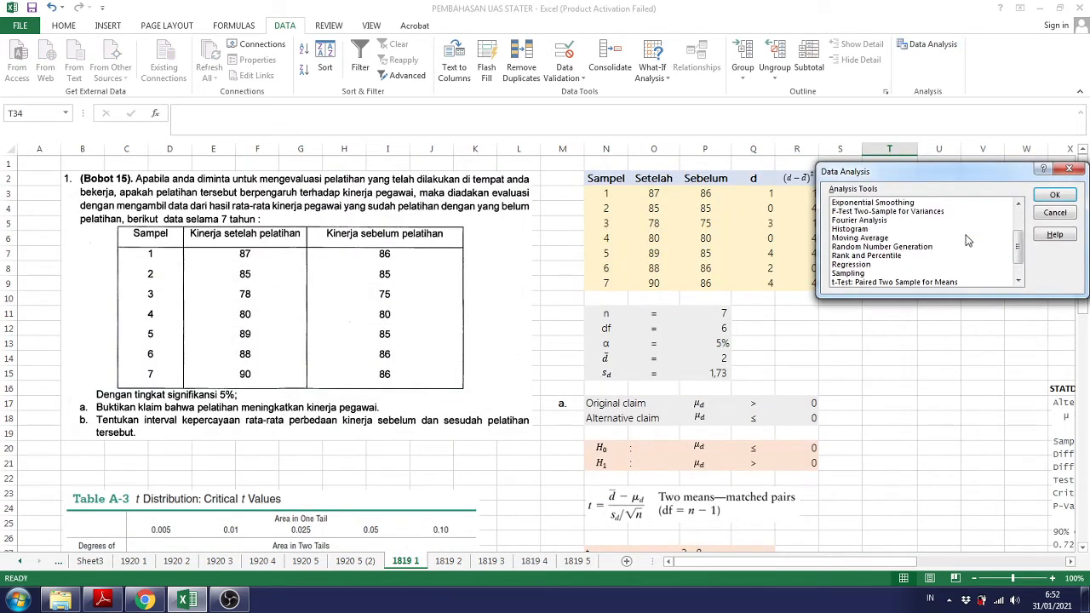
pyautogui.click(1055, 212)
pyautogui.click(939, 343)
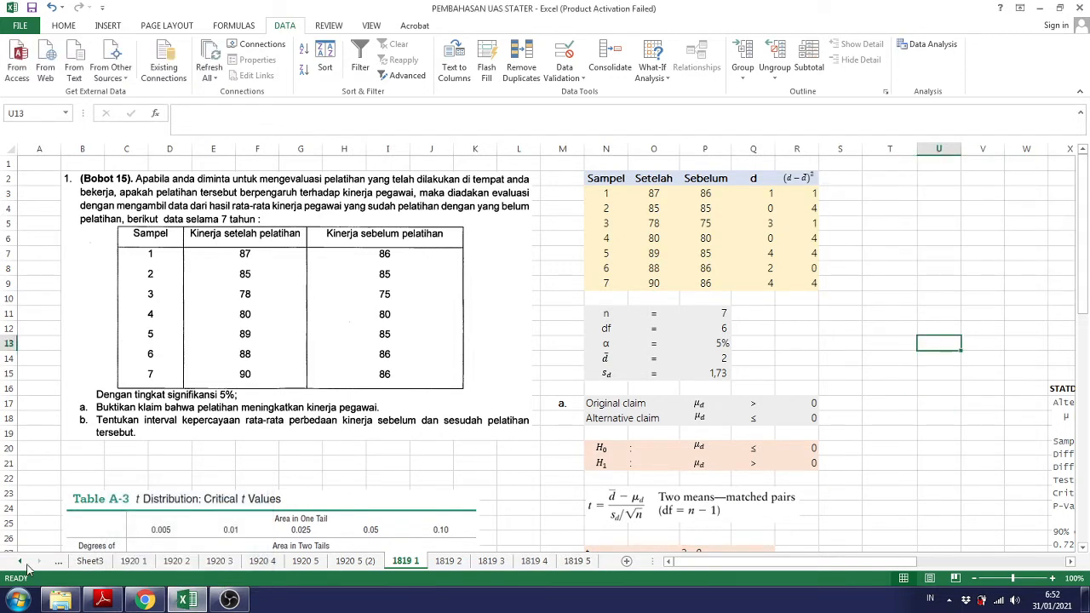
# Open sheet PG 1920 and look over multiple-choice problems 3, 4, 6 and 9 with their manual solutions
pyautogui.click(20, 562)
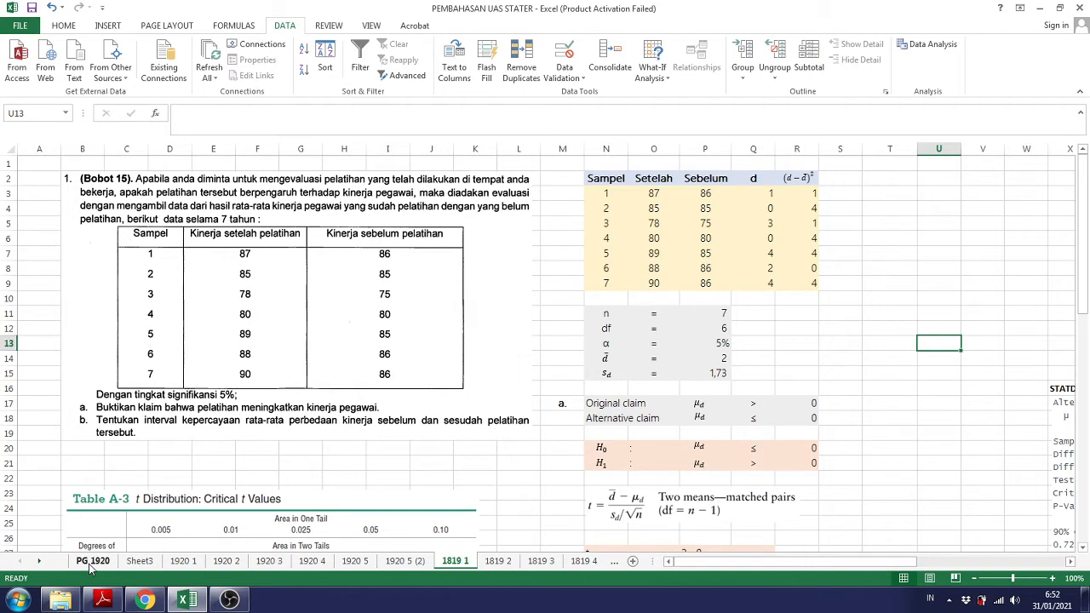
pyautogui.click(92, 562)
pyautogui.click(672, 364)
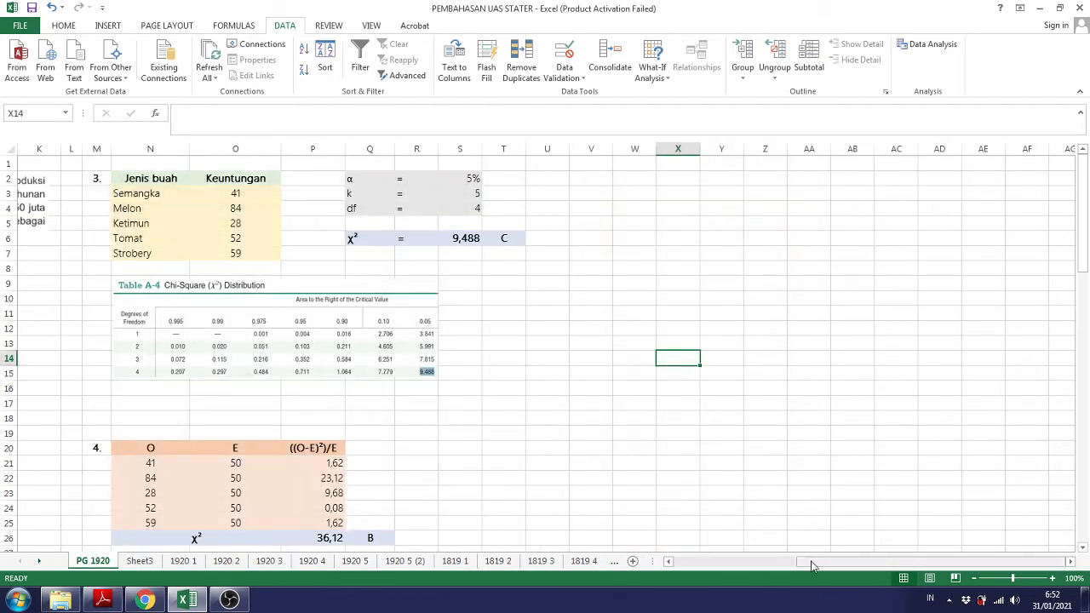
pyautogui.moveTo(812, 563); pyautogui.dragTo(692, 561)
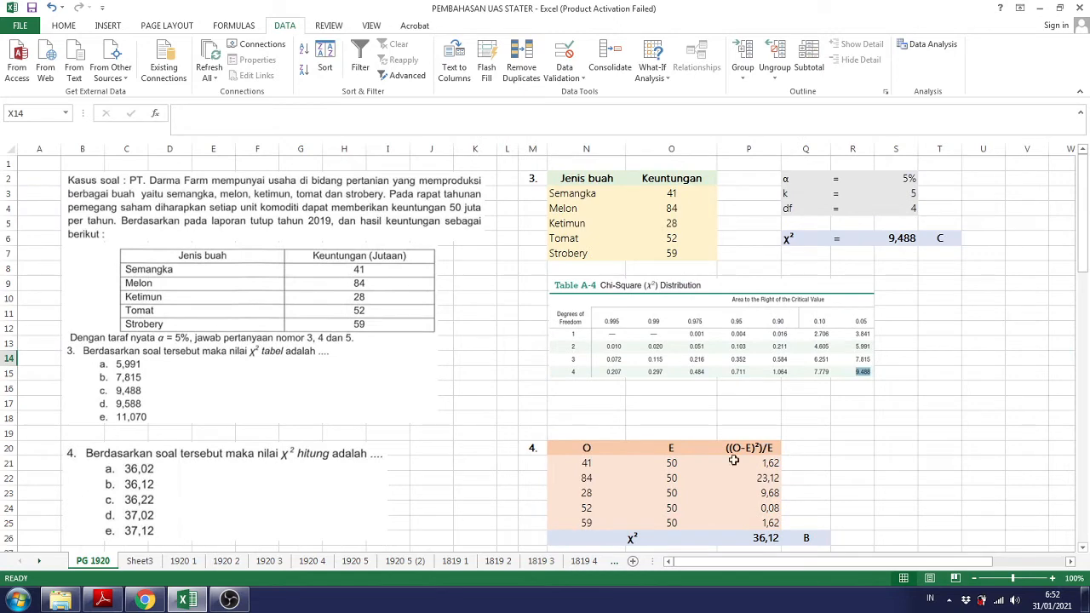
pyautogui.scroll(-5, 561, 452)
pyautogui.scroll(-1, 561, 451)
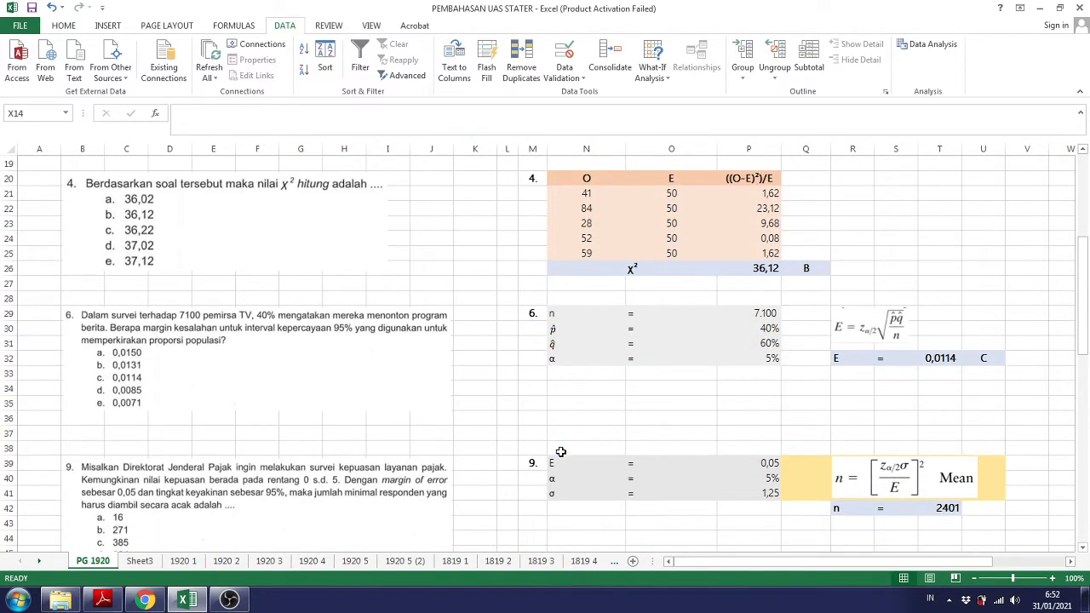
pyautogui.scroll(6, 559, 452)
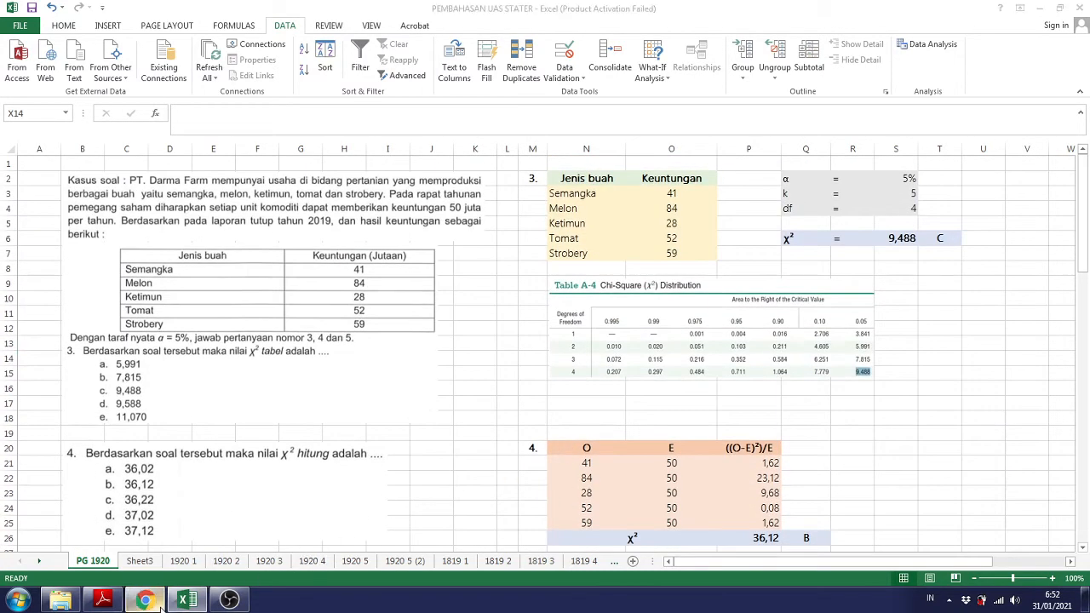
# Bring up the Statdisk Online page in Chrome for a brief look and return to the Excel workbook
pyautogui.click(145, 600)
pyautogui.hotkey('ctrl', 'Tab')
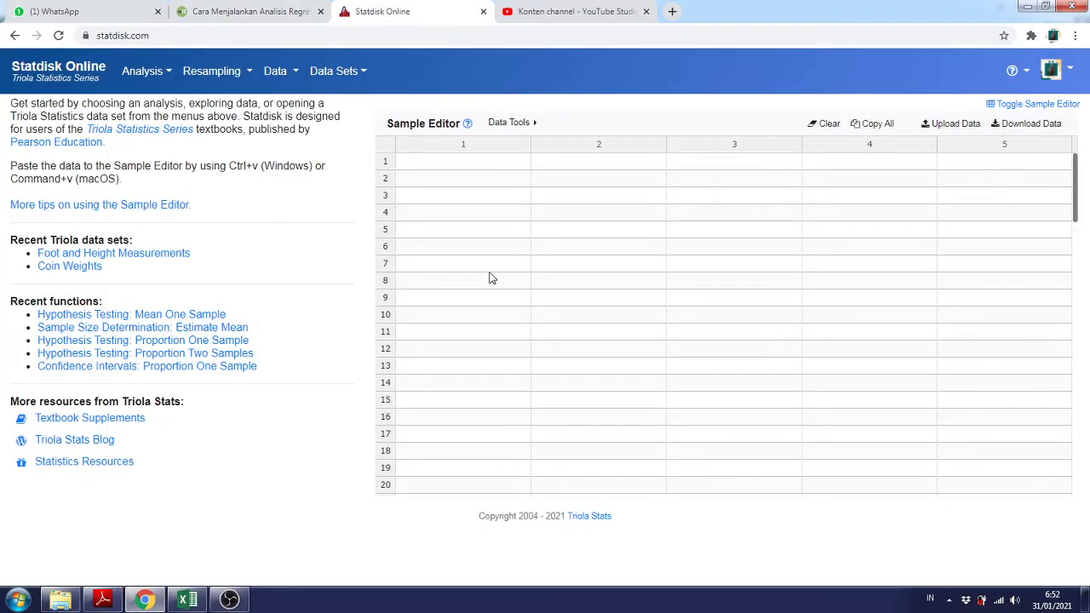
pyautogui.click(187, 601)
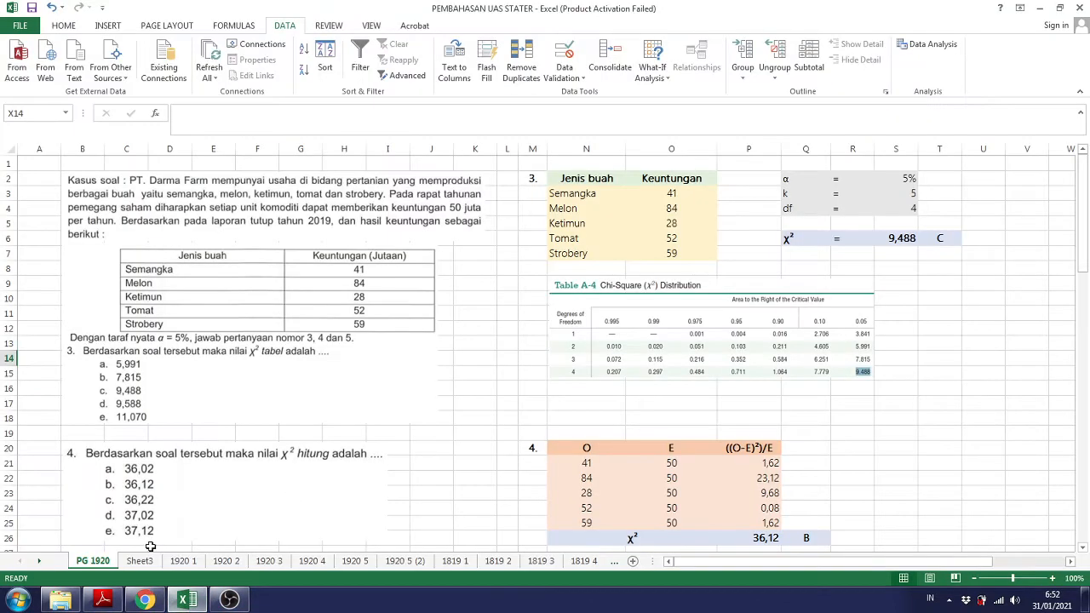
# Examine problem 6 and its n, p̂ and α cells in P29, P30 and P32, and switch to Statdisk Online in Chrome
pyautogui.scroll(-3, 463, 391)
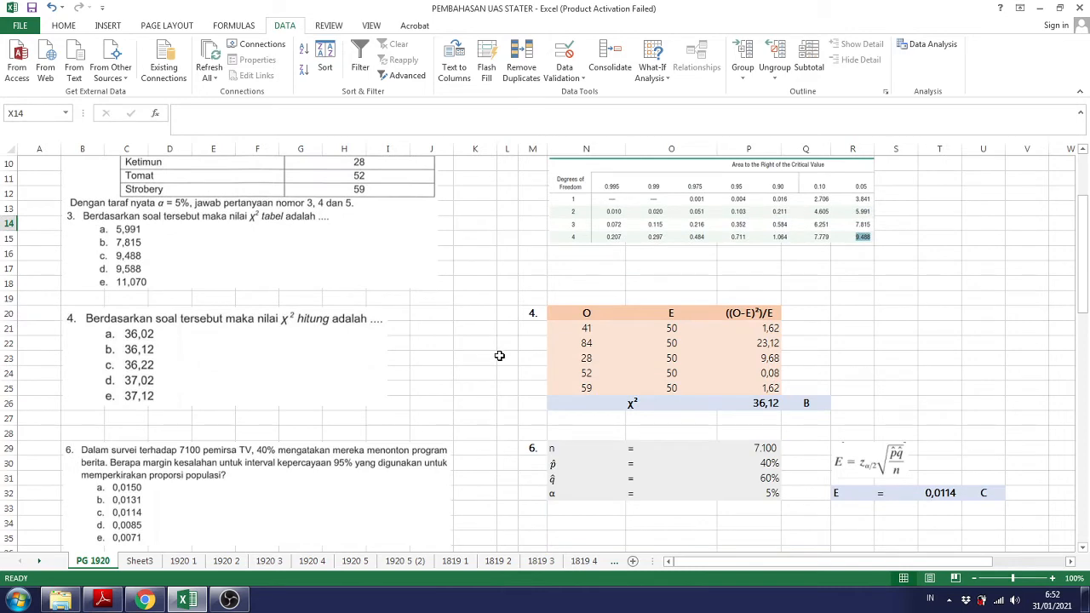
pyautogui.scroll(-2, 492, 375)
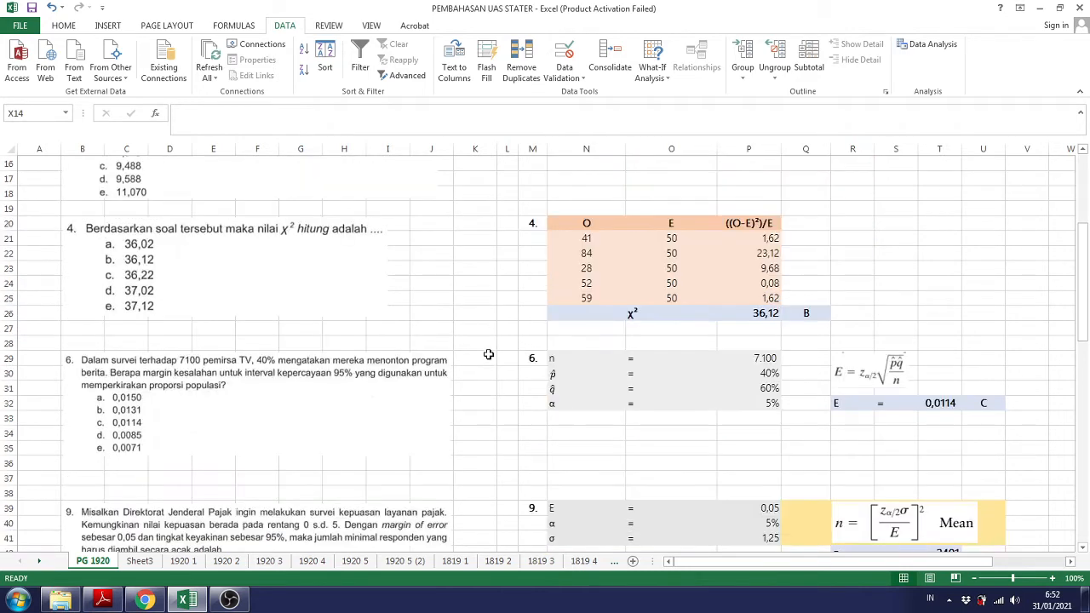
pyautogui.scroll(-3, 488, 347)
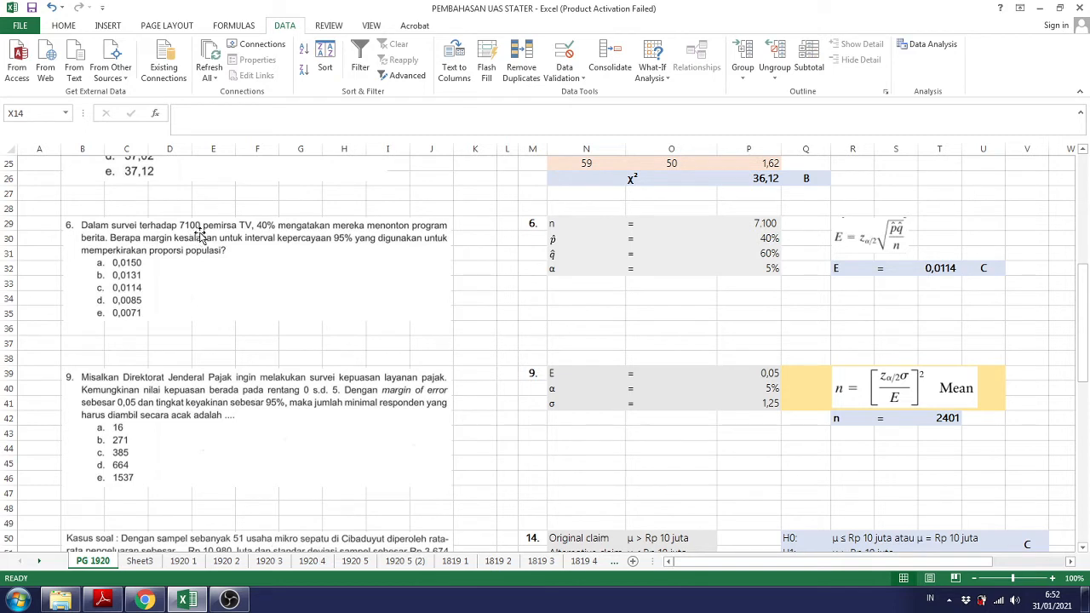
pyautogui.click(750, 223)
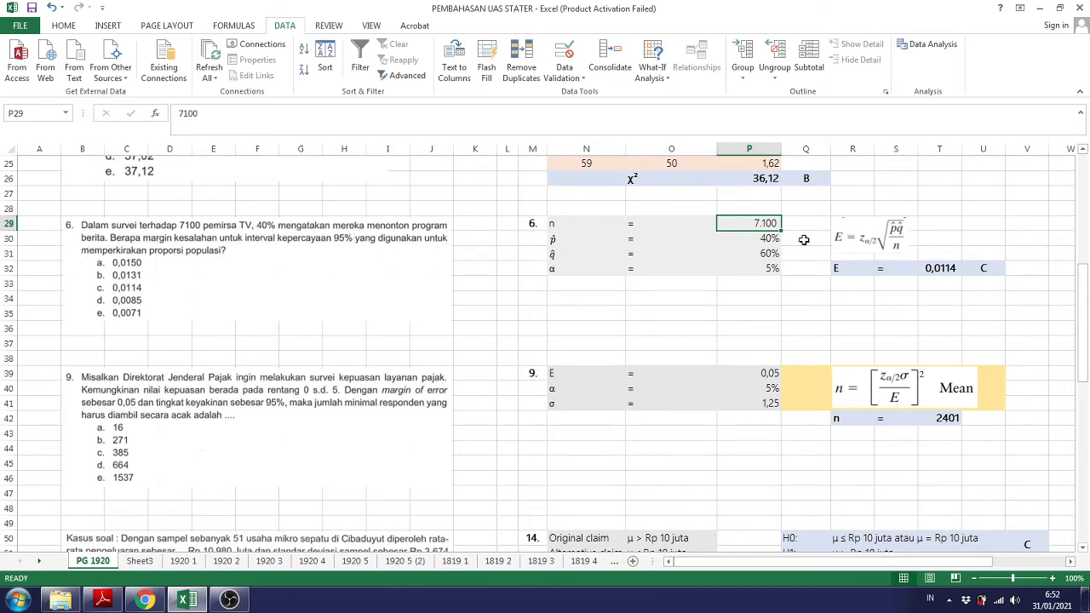
pyautogui.click(769, 239)
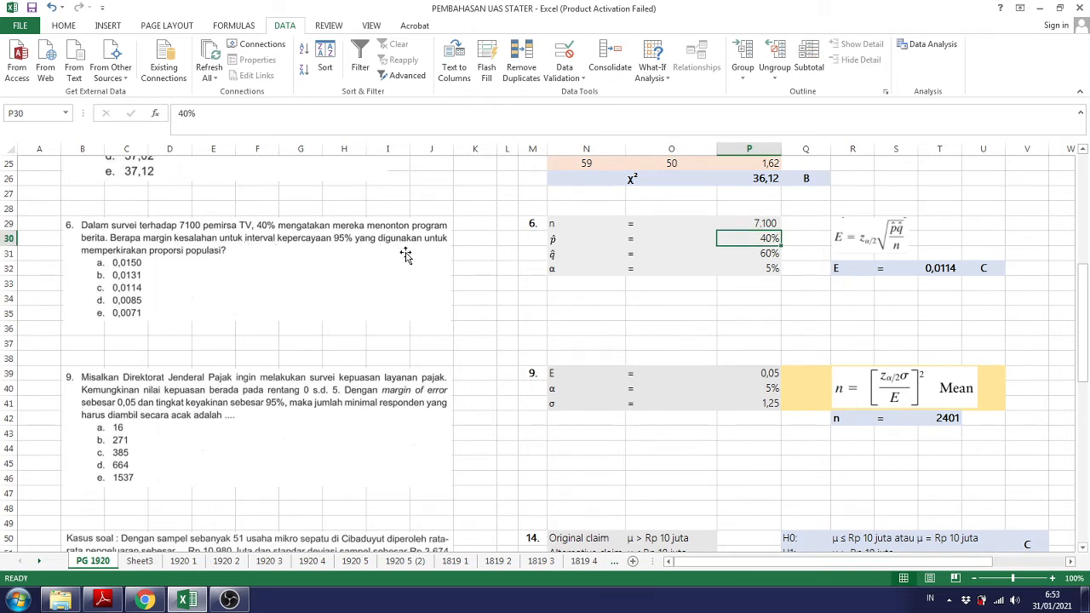
pyautogui.click(746, 269)
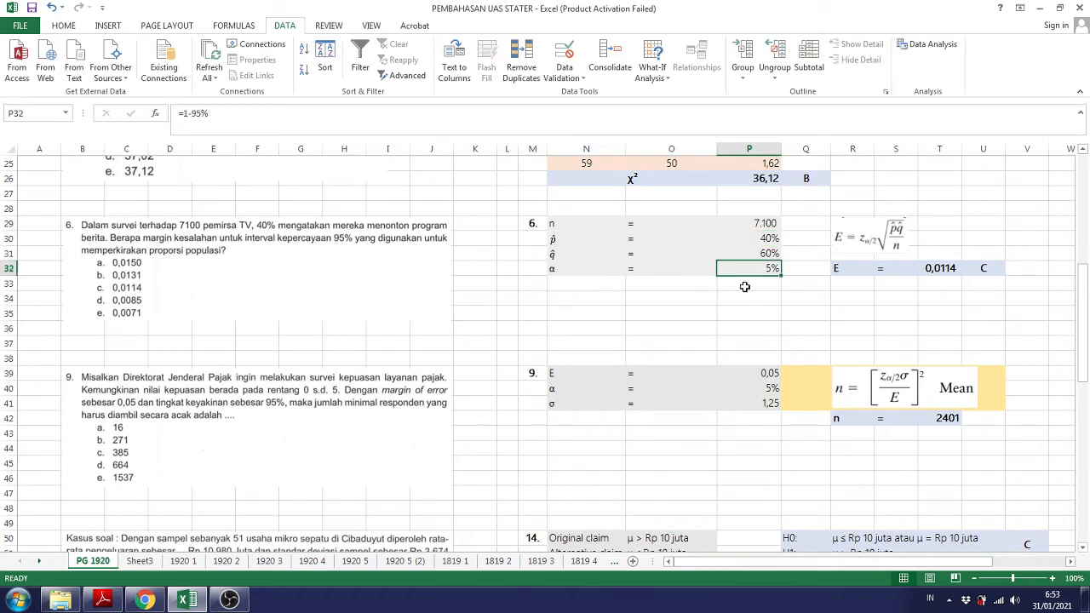
pyautogui.click(745, 287)
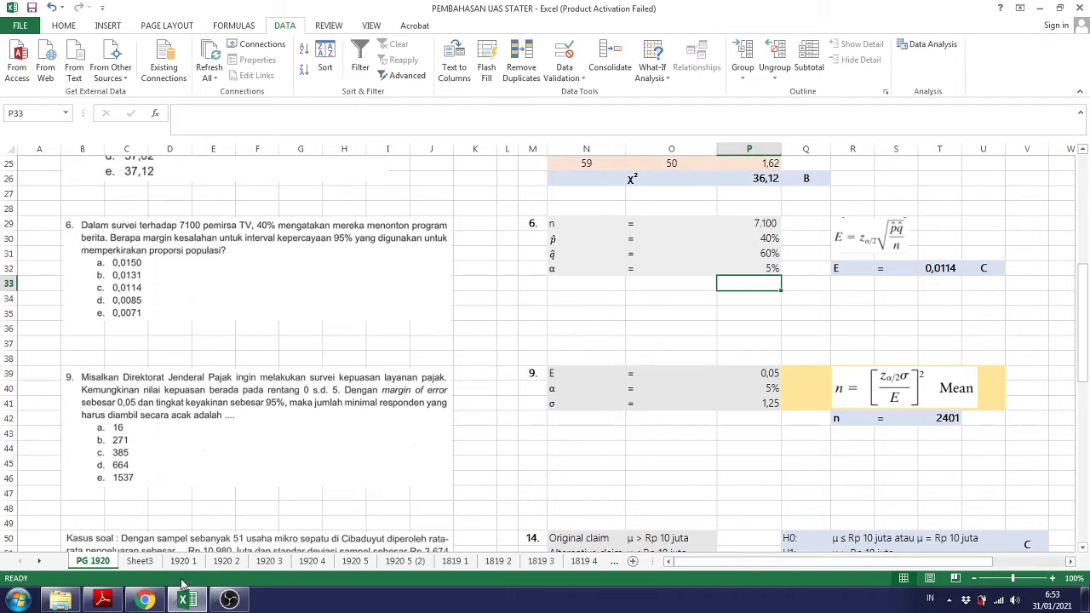
pyautogui.click(146, 600)
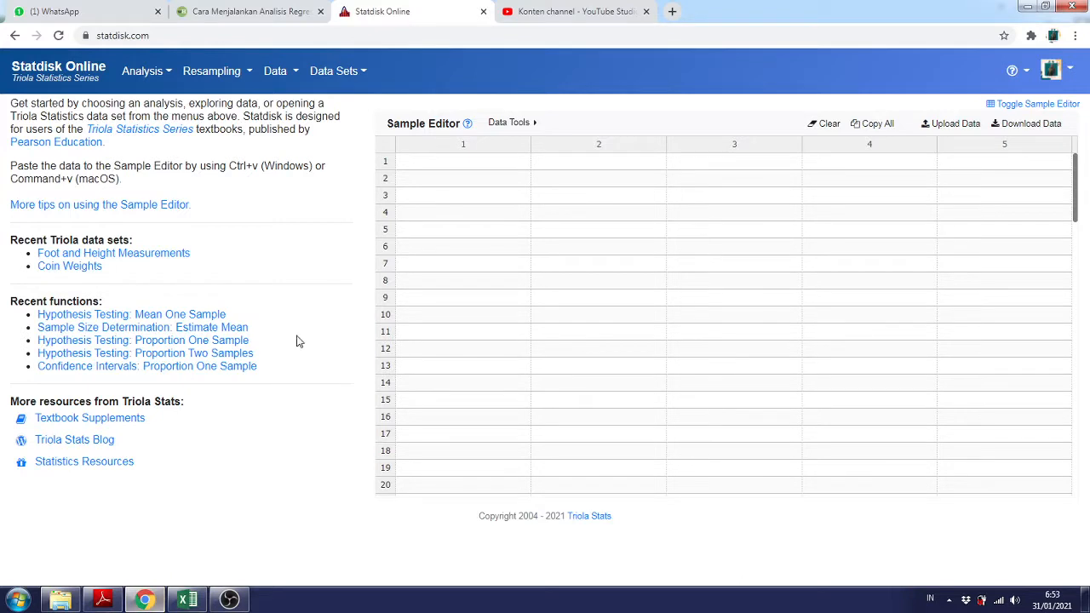
# Open the one-sample proportion confidence interval analysis, set the sample size to 7100 and clear the number of successes
pyautogui.click(173, 83)
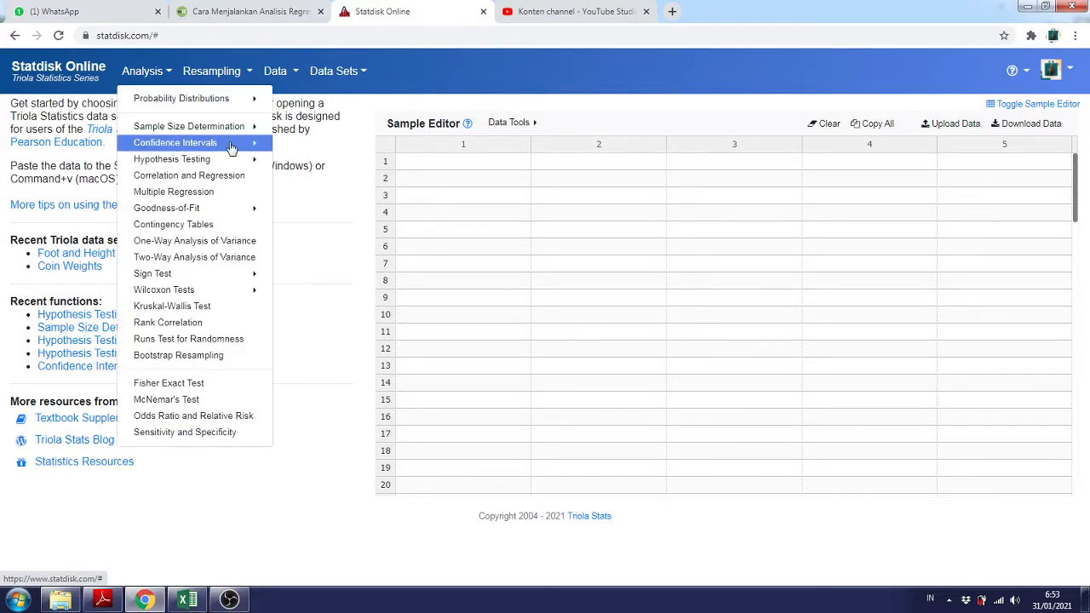
pyautogui.moveTo(264, 147)
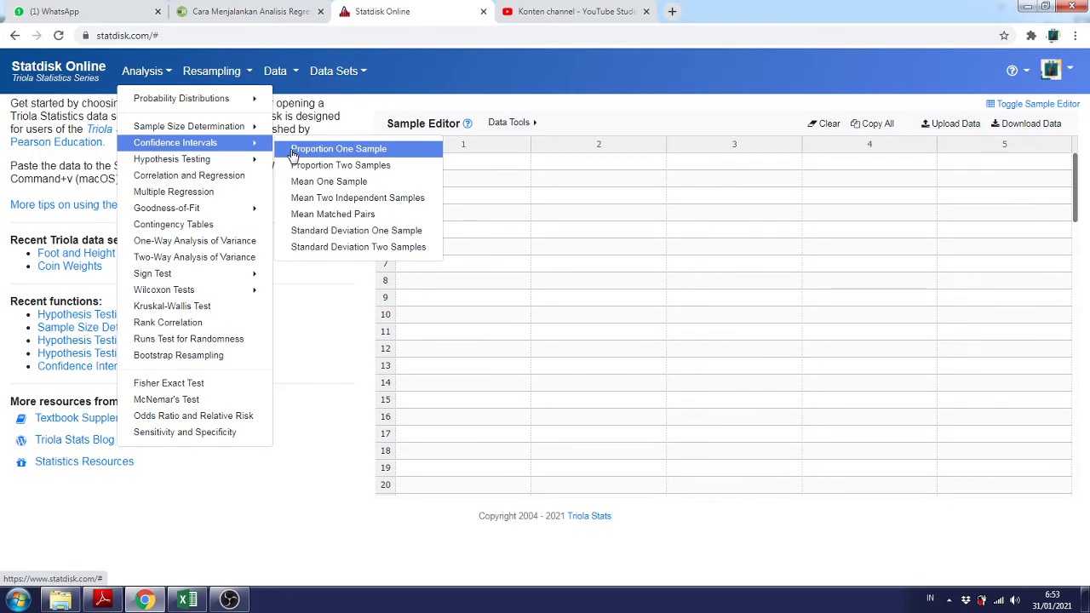
pyautogui.click(293, 151)
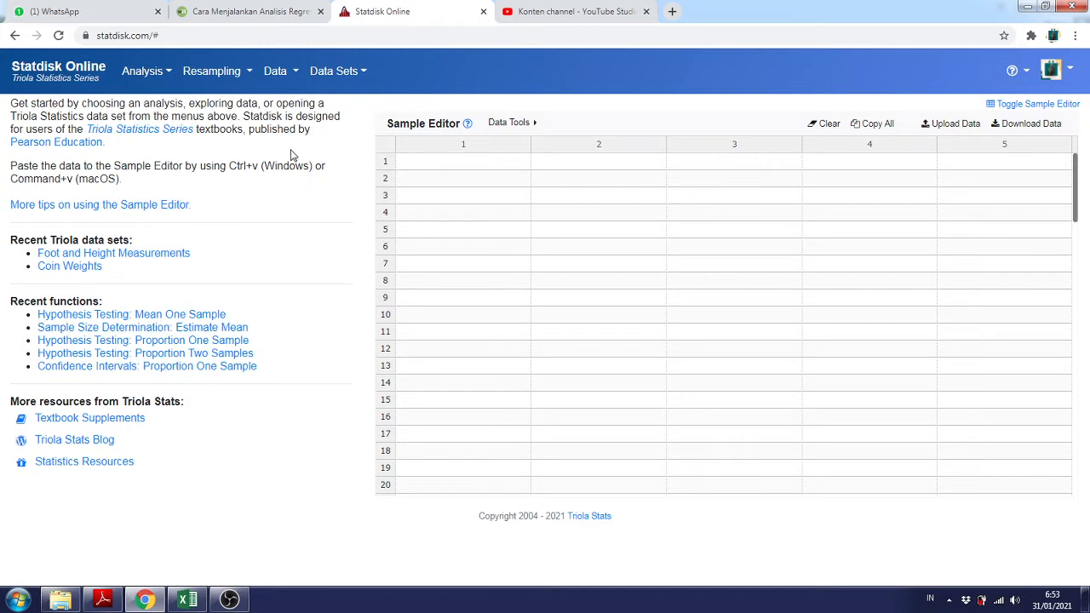
pyautogui.click(310, 135)
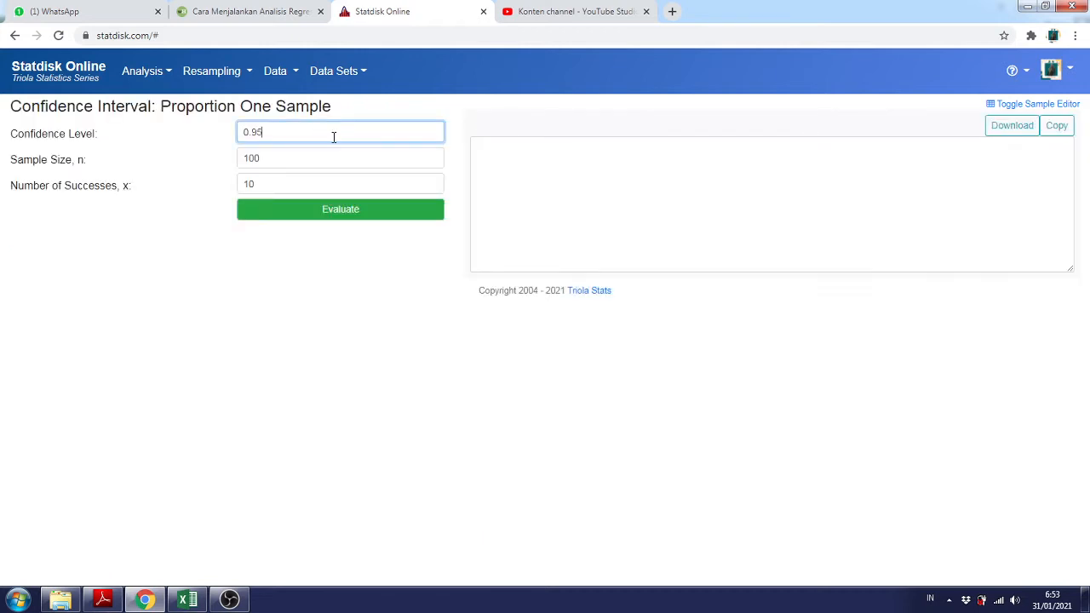
pyautogui.click(284, 161)
pyautogui.press('BackSpace')
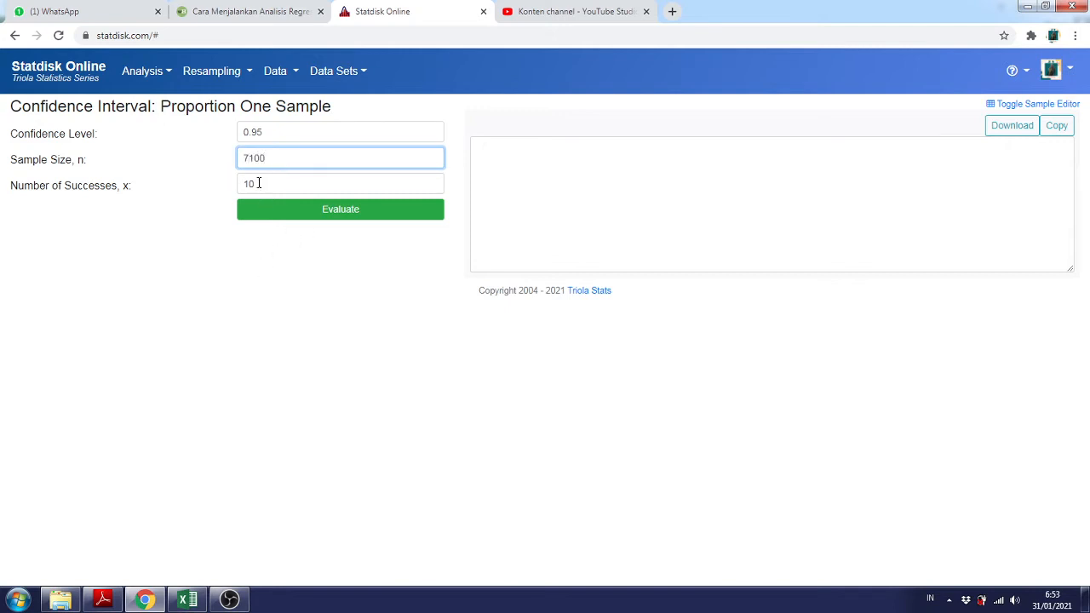
pyautogui.moveTo(259, 184); pyautogui.dragTo(235, 189)
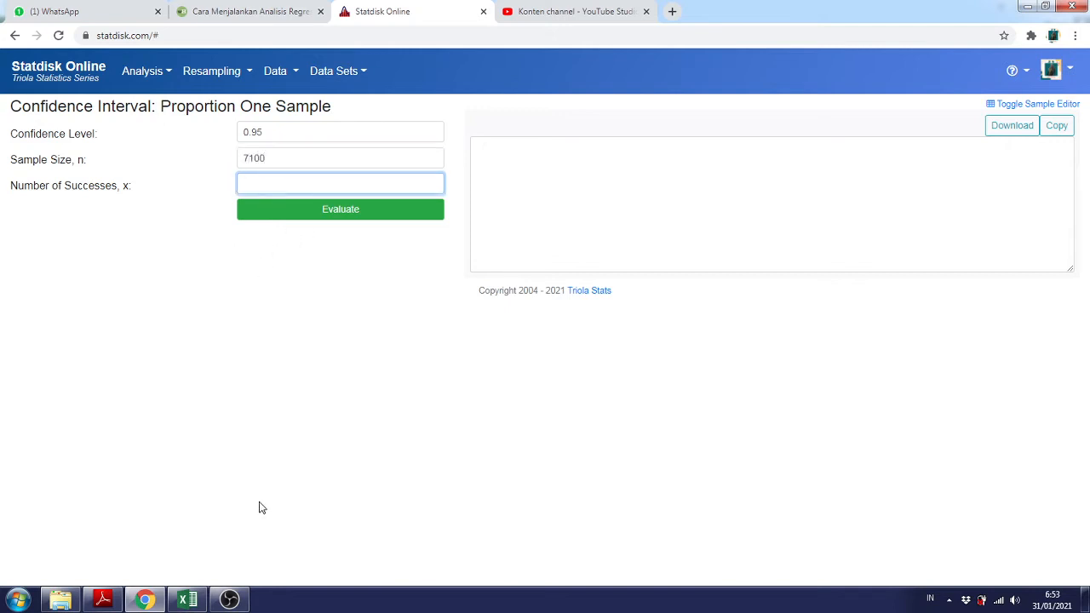
# Switch to the Excel workbook and calculate the number of successes in P35 with =40%*7100
pyautogui.click(188, 599)
pyautogui.click(735, 312)
pyautogui.write('=')
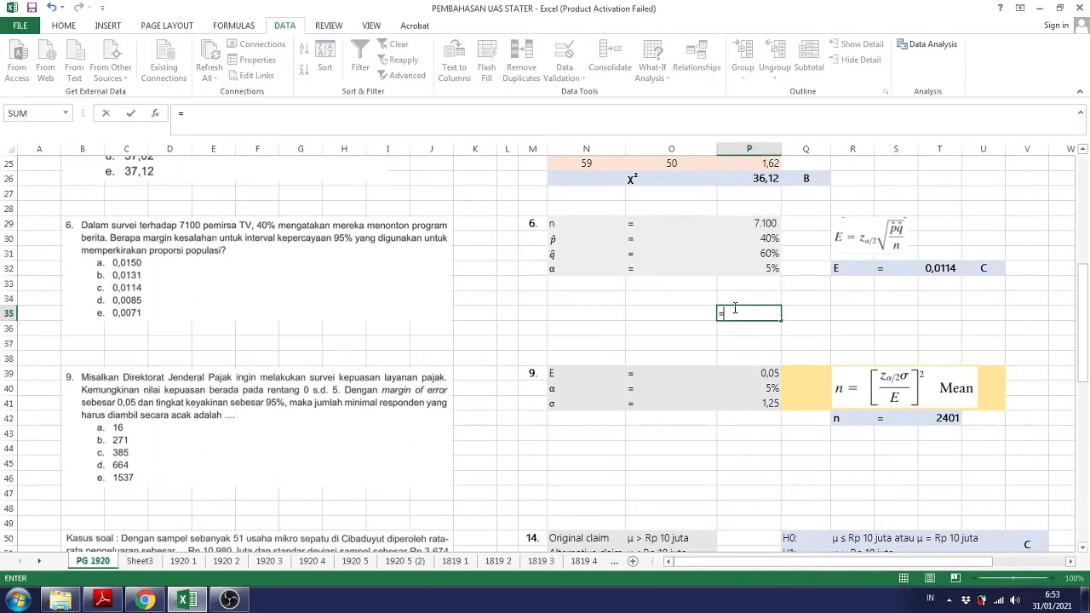
pyautogui.write('40%*7100')
pyautogui.press('Return')
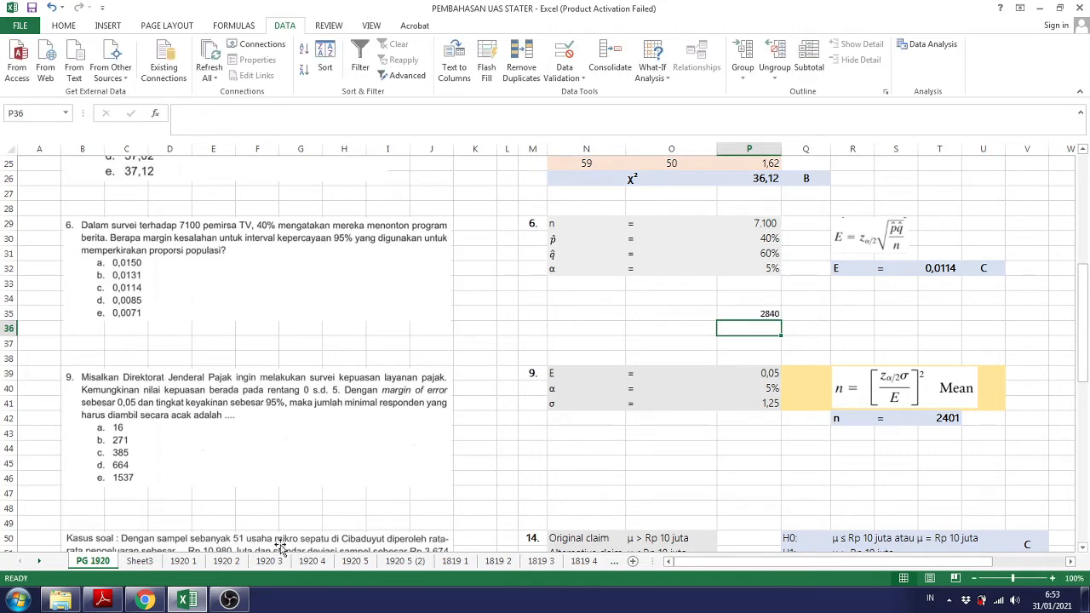
# Return to Statdisk Online in Chrome, evaluate the interval with 2840 successes and highlight the resulting margin of error
pyautogui.click(145, 599)
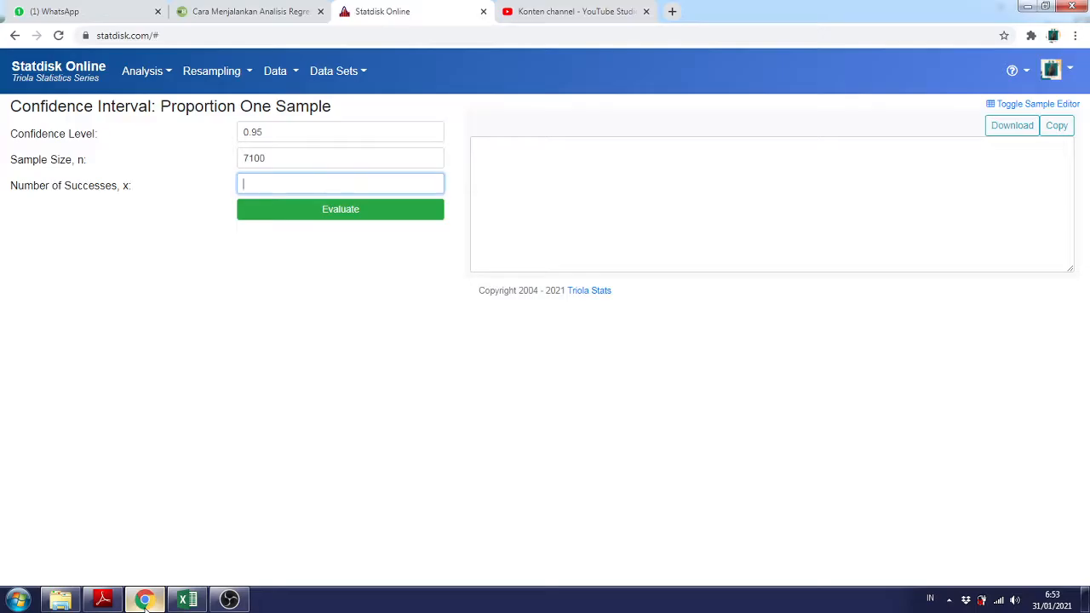
pyautogui.write('2840')
pyautogui.click(366, 210)
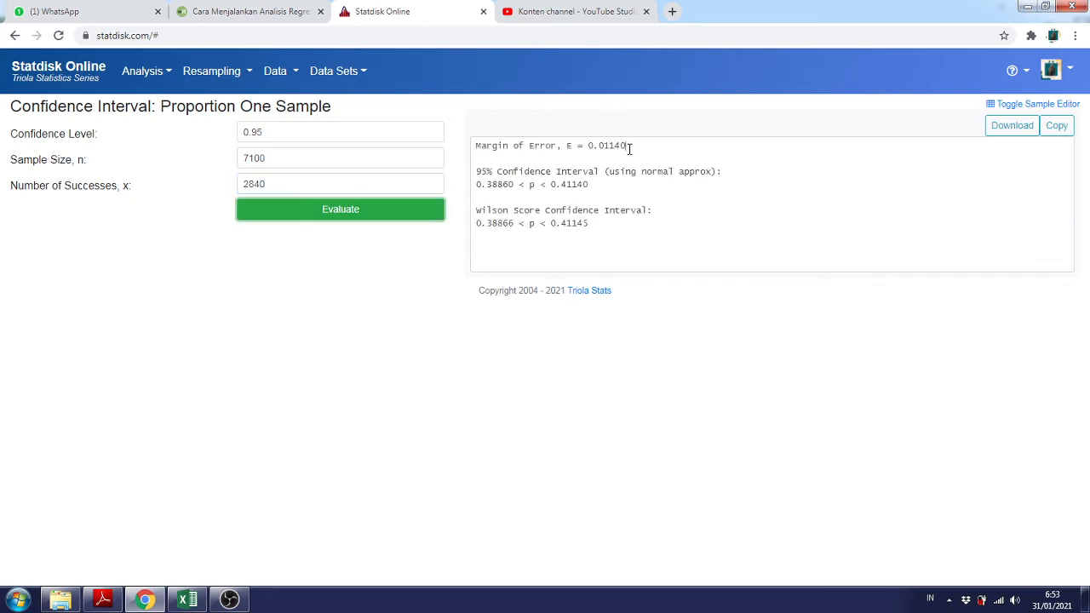
pyautogui.moveTo(630, 149); pyautogui.dragTo(589, 147)
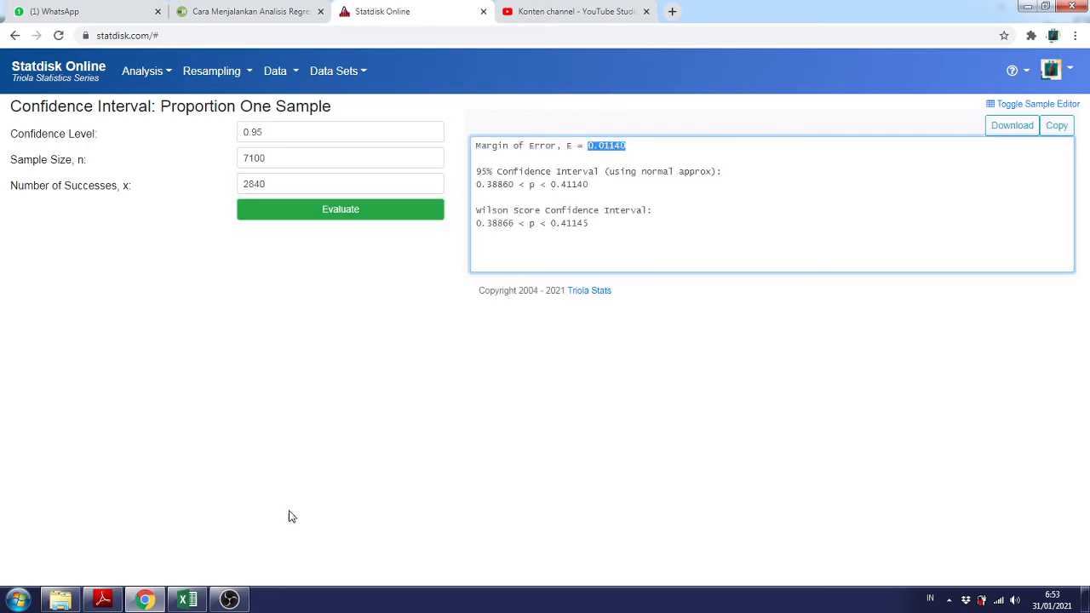
# Switch to Excel, inspect problem 6's margin of error formula in T32 and clear the helper calculation in P35
pyautogui.click(187, 601)
pyautogui.click(949, 268)
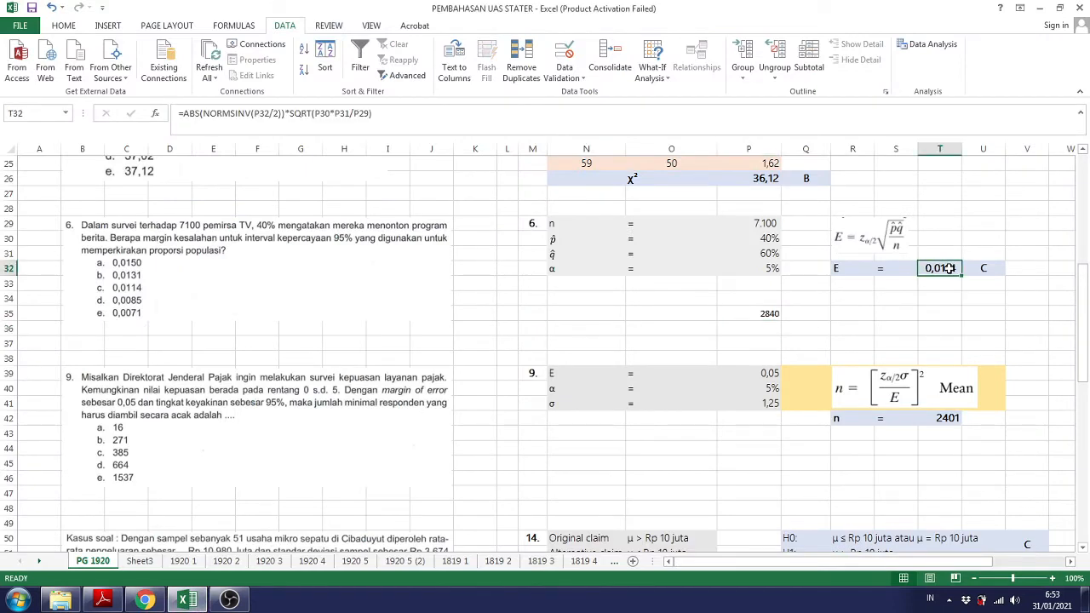
pyautogui.doubleClick(949, 268)
pyautogui.press('Return')
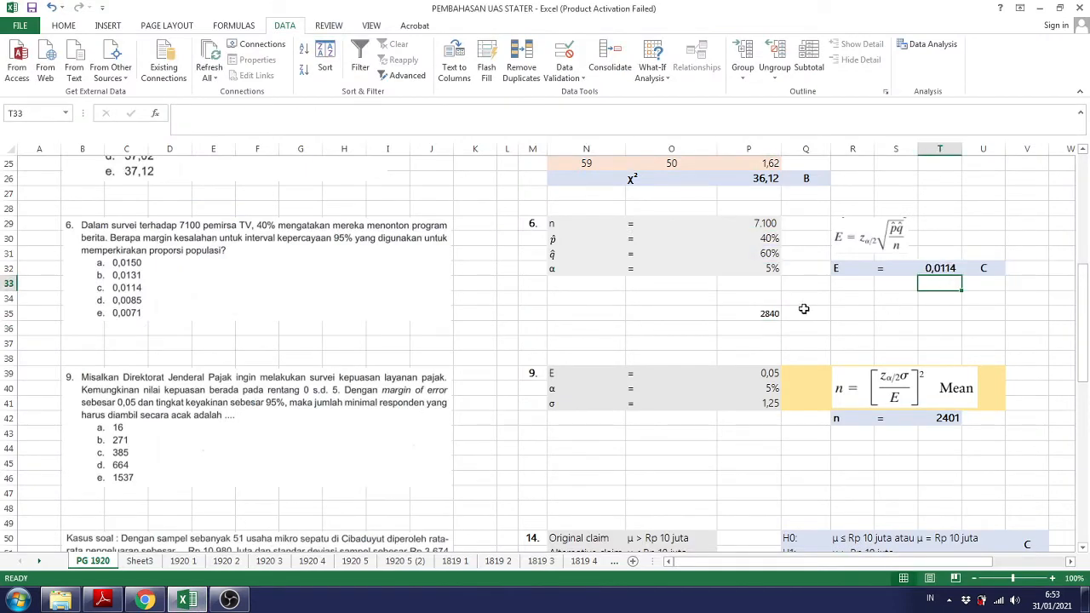
pyautogui.click(770, 314)
pyautogui.press('Delete')
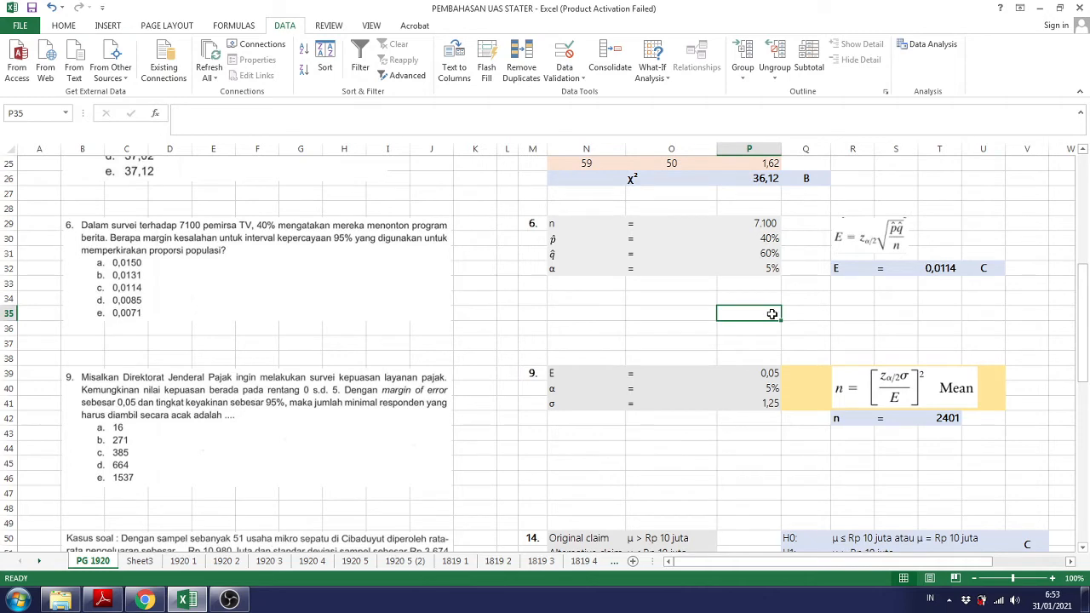
# Look over problem 9 on PG 1920 and its counterpart on Sheet3, ending back on PG 1920
pyautogui.scroll(-2, 772, 314)
pyautogui.click(715, 379)
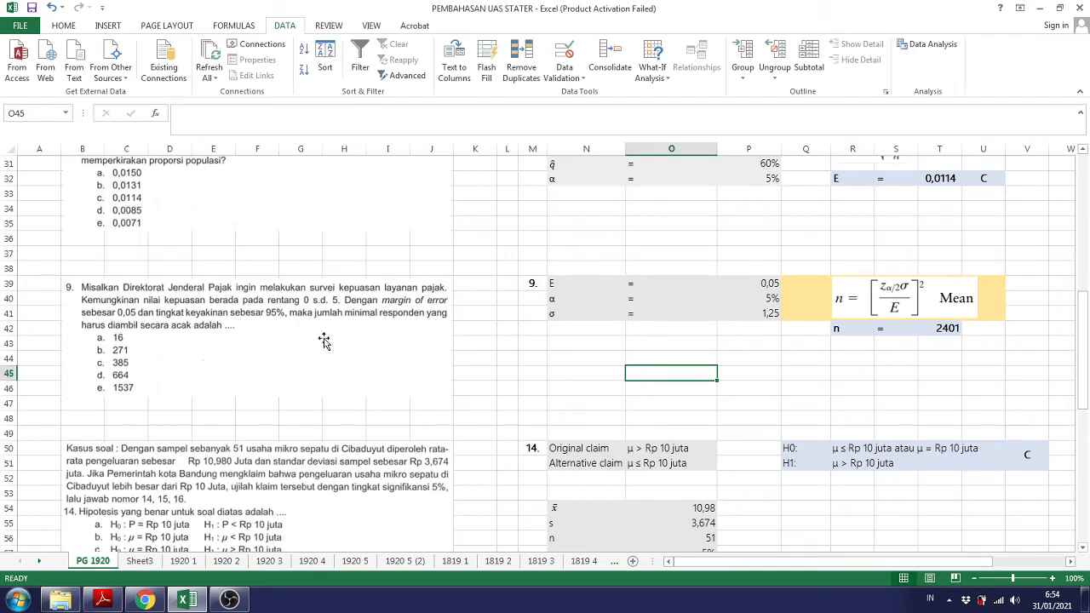
pyautogui.click(157, 563)
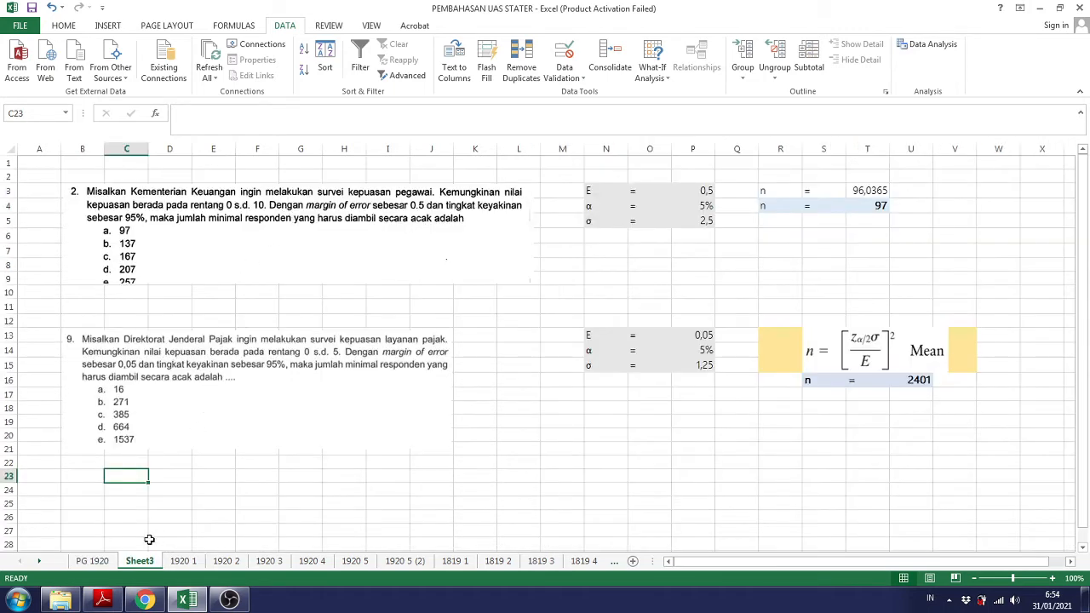
pyautogui.click(94, 562)
pyautogui.scroll(-1, 315, 430)
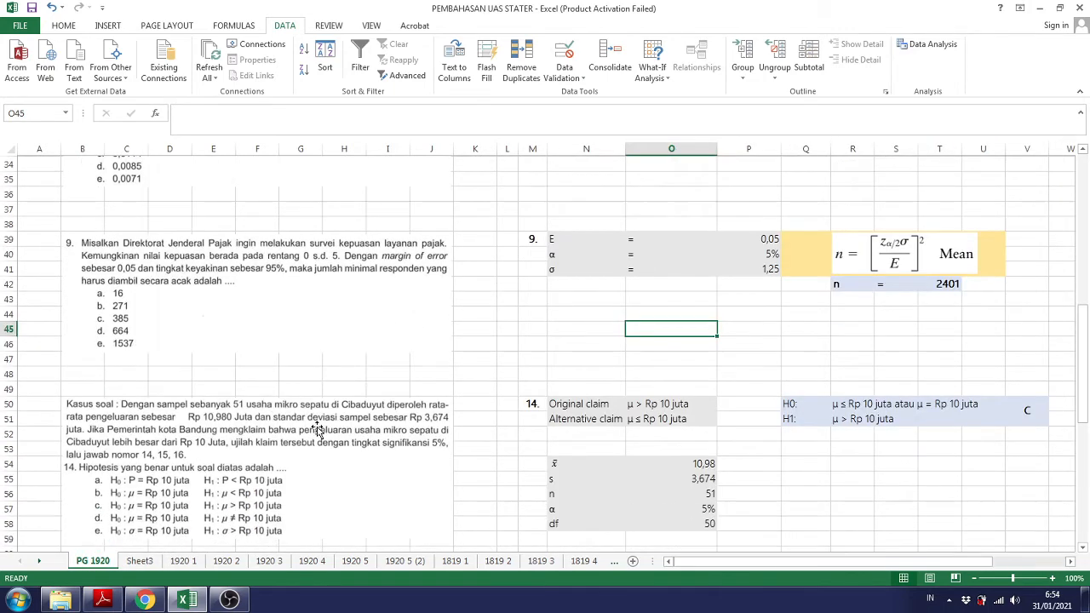
# In Statdisk Online in Chrome, open the sample size determination for estimating a mean and set the margin of error to 0.05
pyautogui.click(145, 601)
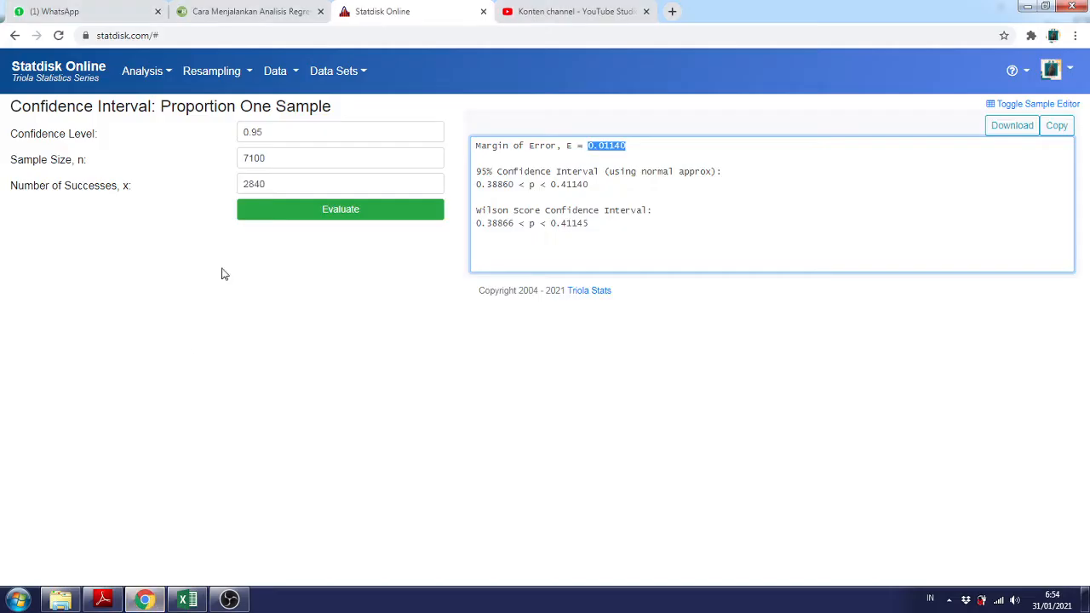
pyautogui.click(155, 73)
pyautogui.moveTo(260, 128)
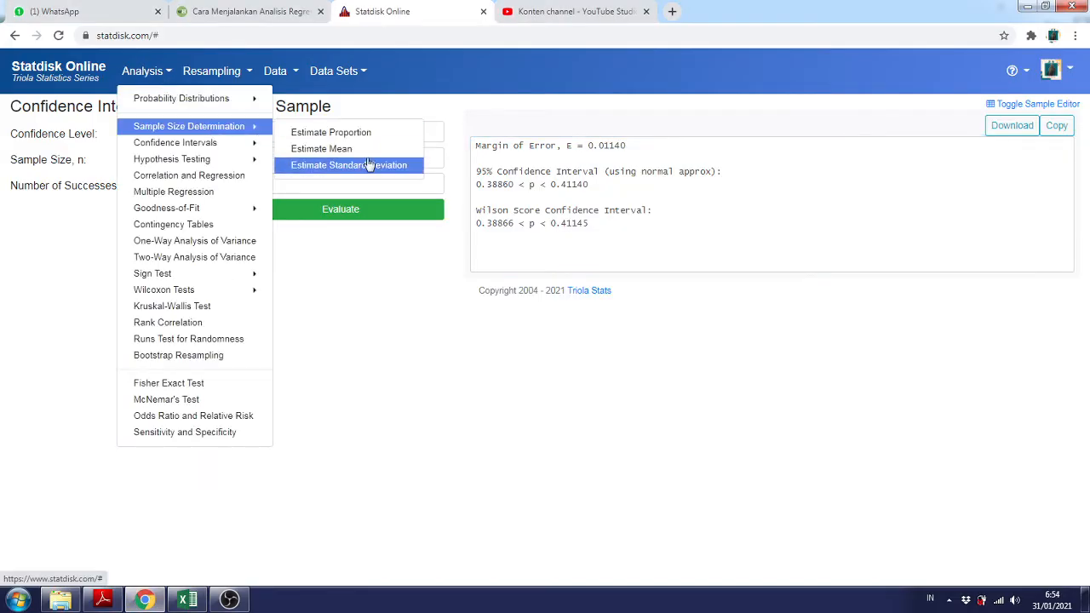
pyautogui.click(356, 150)
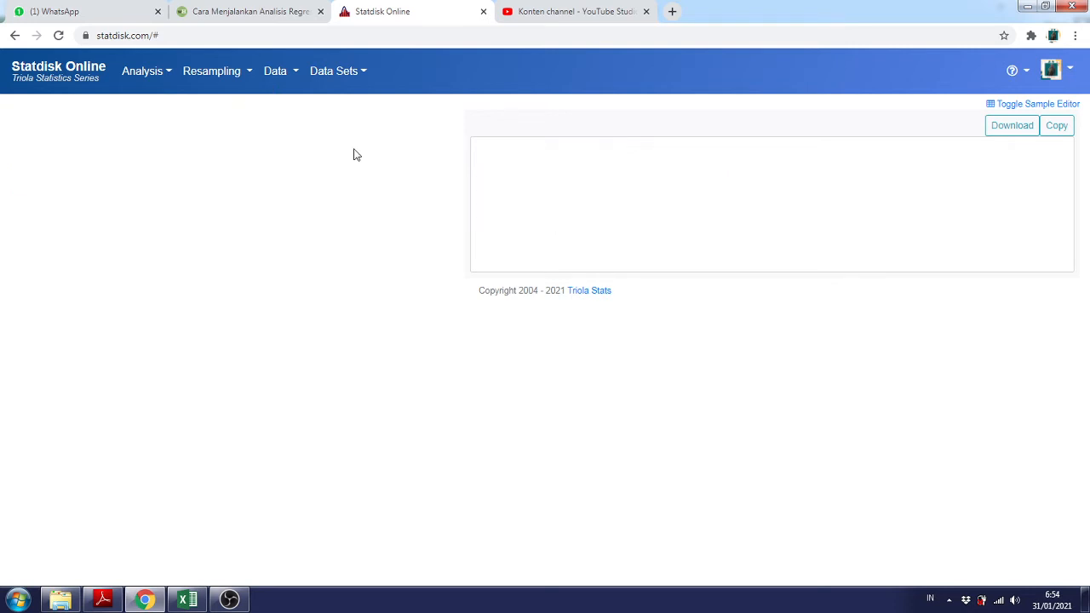
pyautogui.click(353, 135)
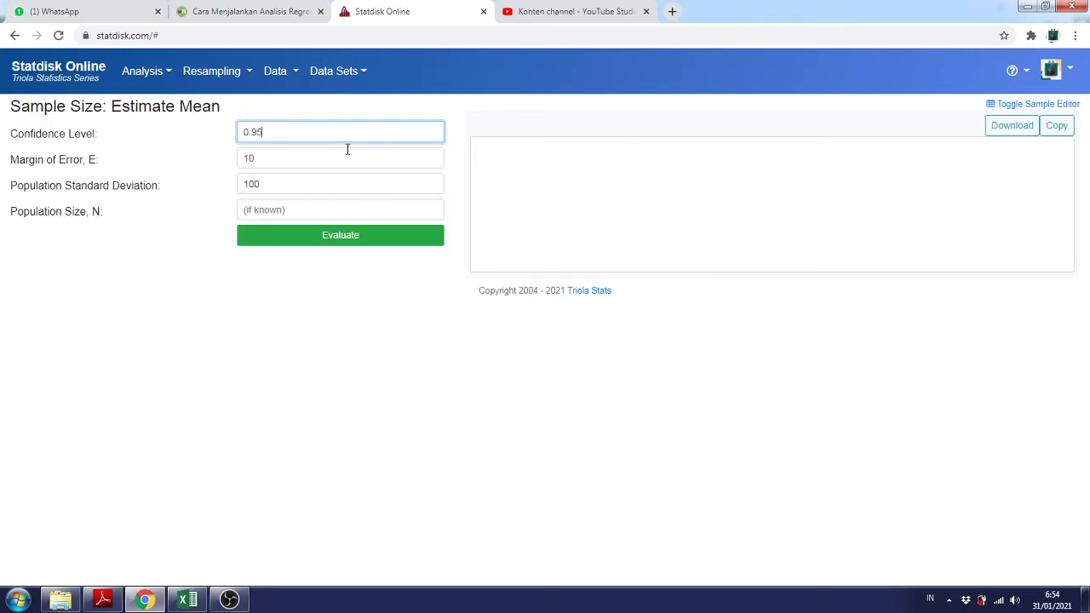
pyautogui.click(344, 160)
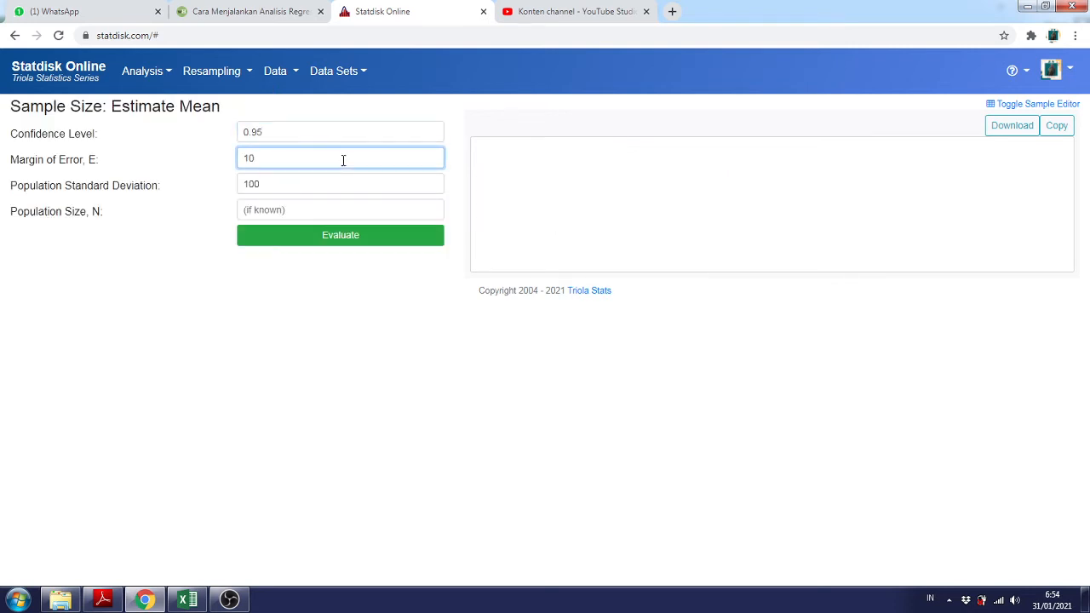
pyautogui.click(325, 132)
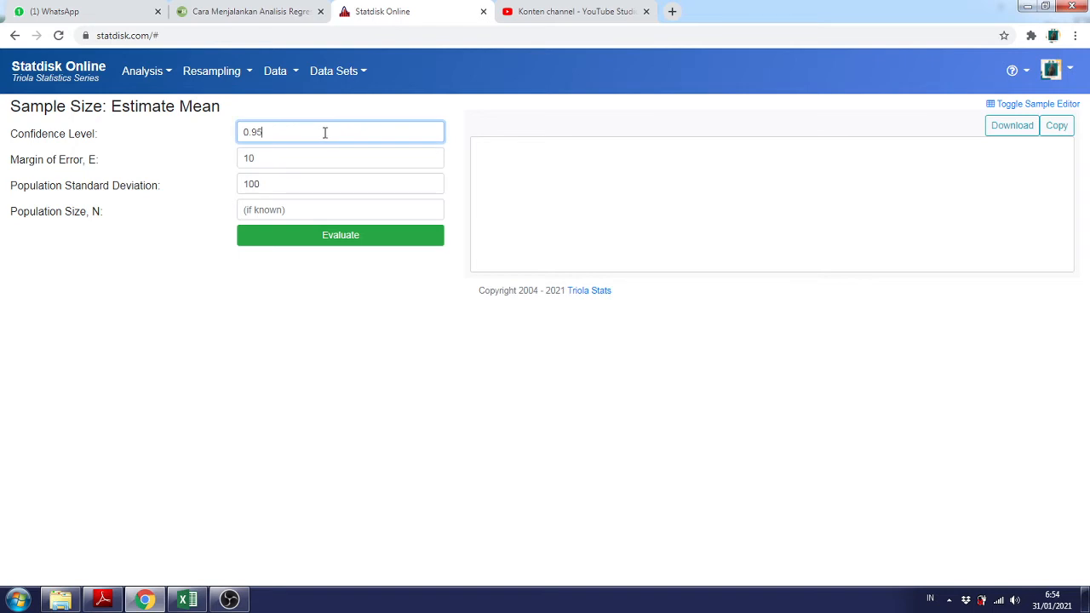
pyautogui.click(269, 159)
pyautogui.press('BackSpace')
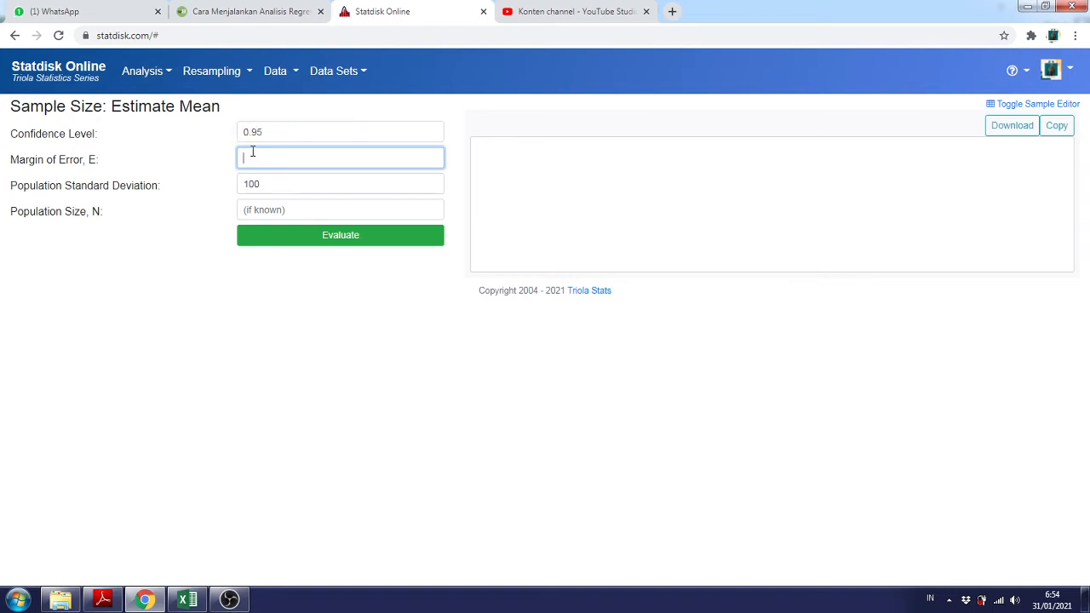
pyautogui.write('0.05')
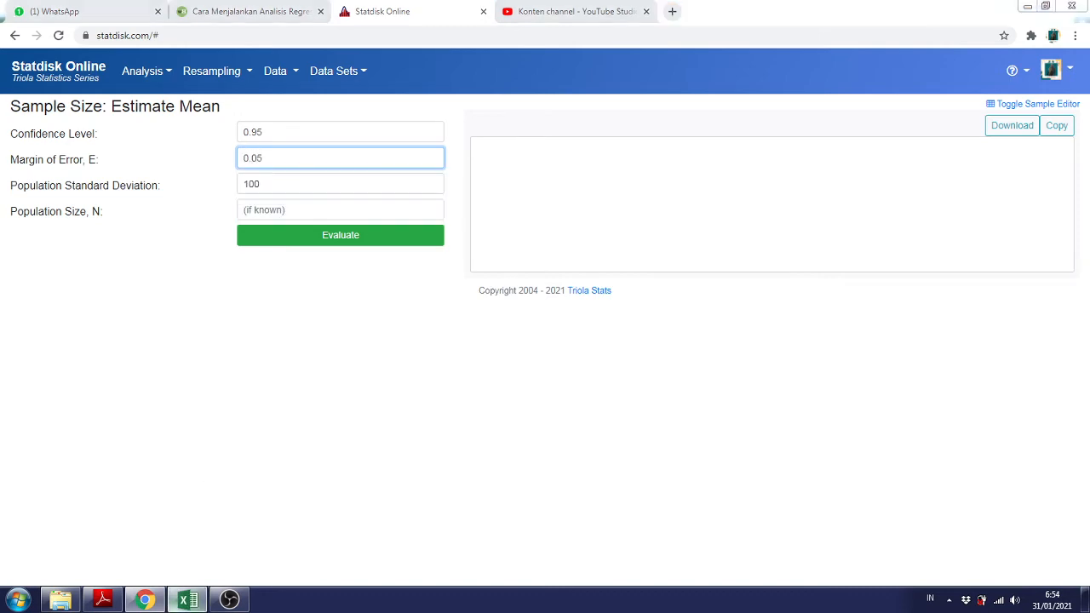
# Switch to Excel and inspect the formula for problem 9's standard deviation σ in P41, leaving it as is
pyautogui.click(188, 601)
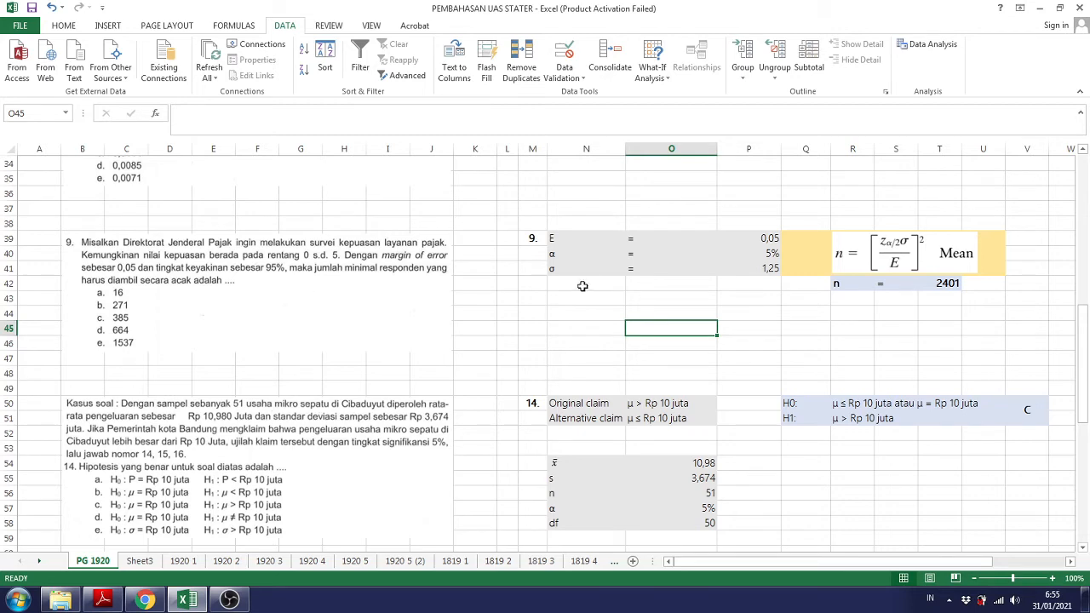
pyautogui.click(771, 299)
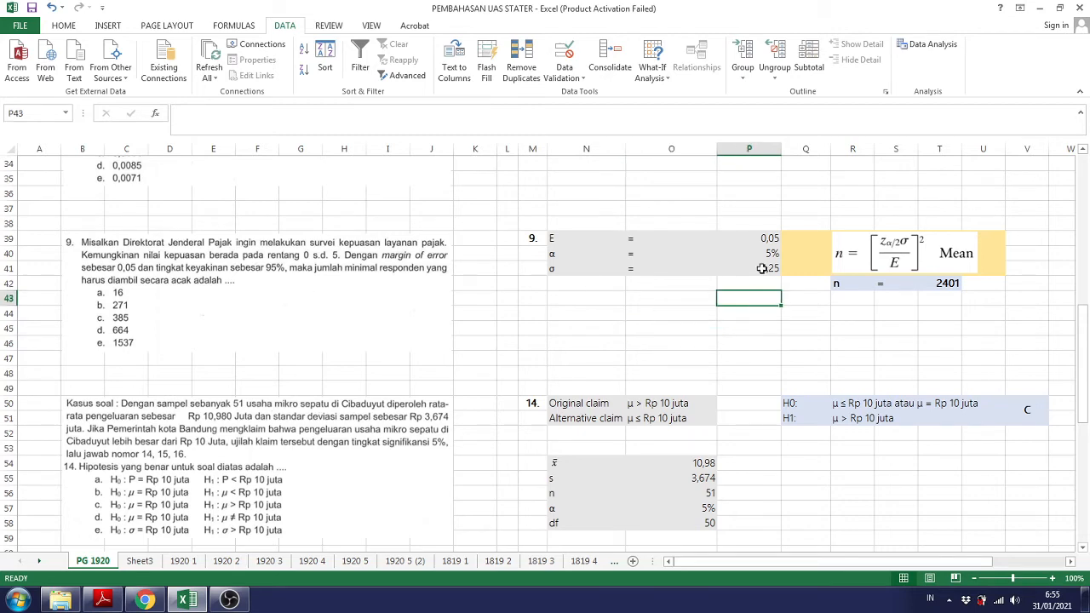
pyautogui.press('pagedown')
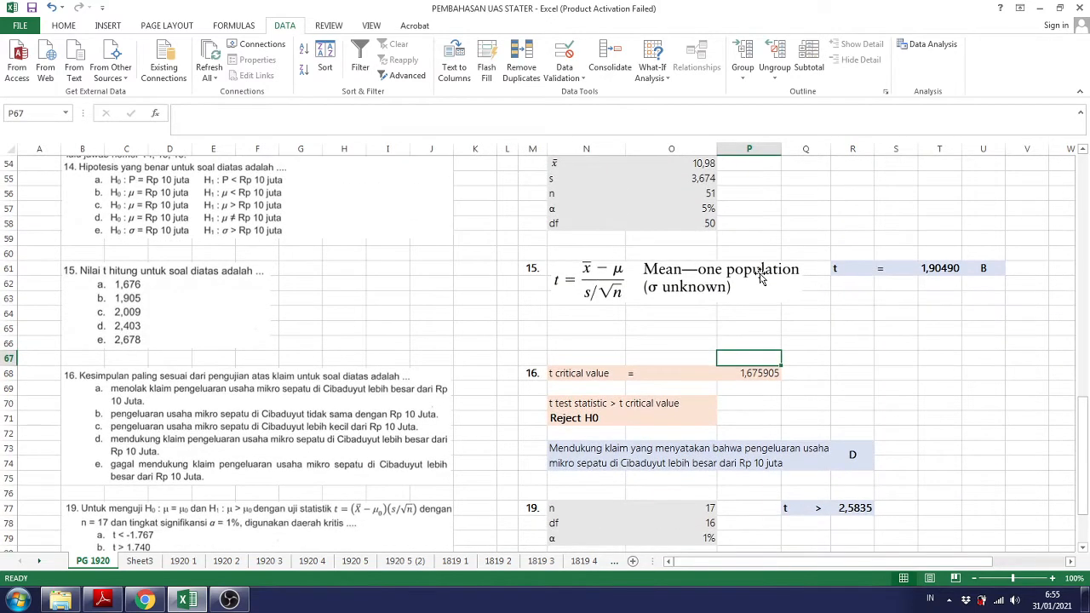
pyautogui.scroll(9, 761, 278)
pyautogui.click(750, 374)
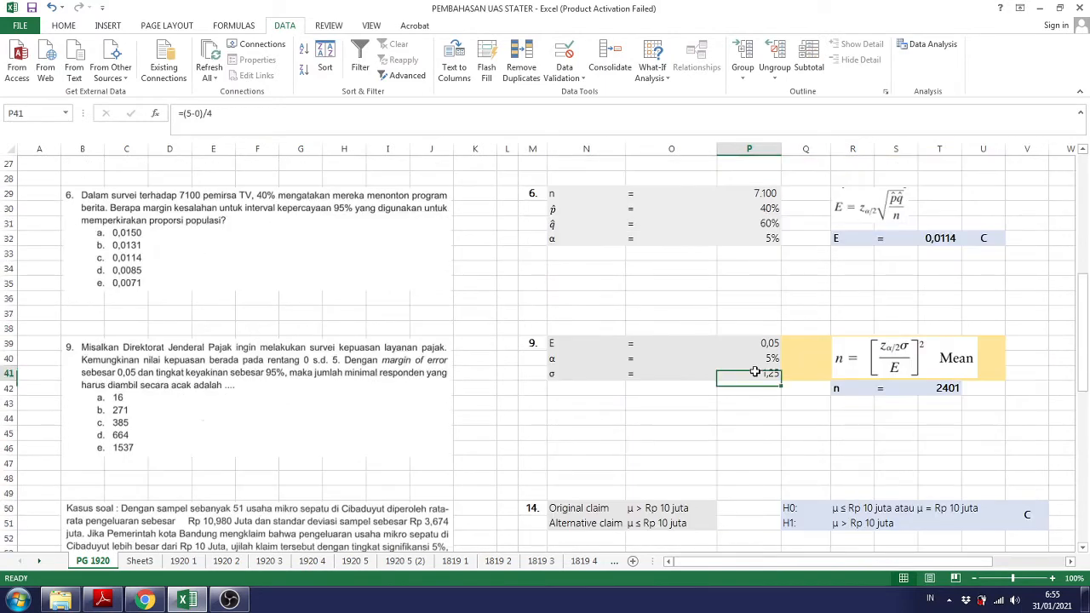
pyautogui.doubleClick(755, 373)
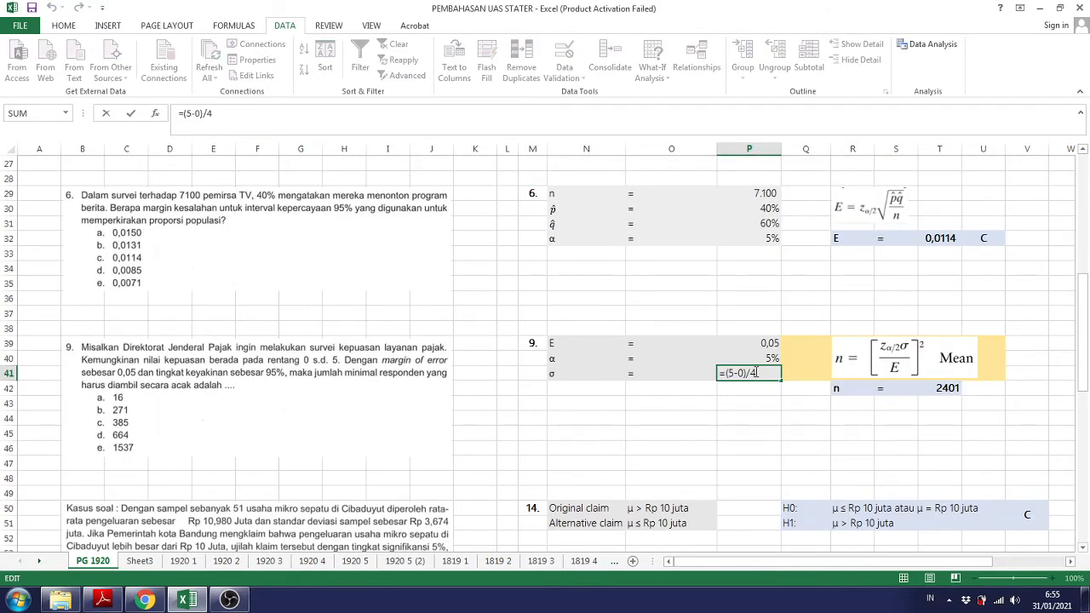
pyautogui.press('Return')
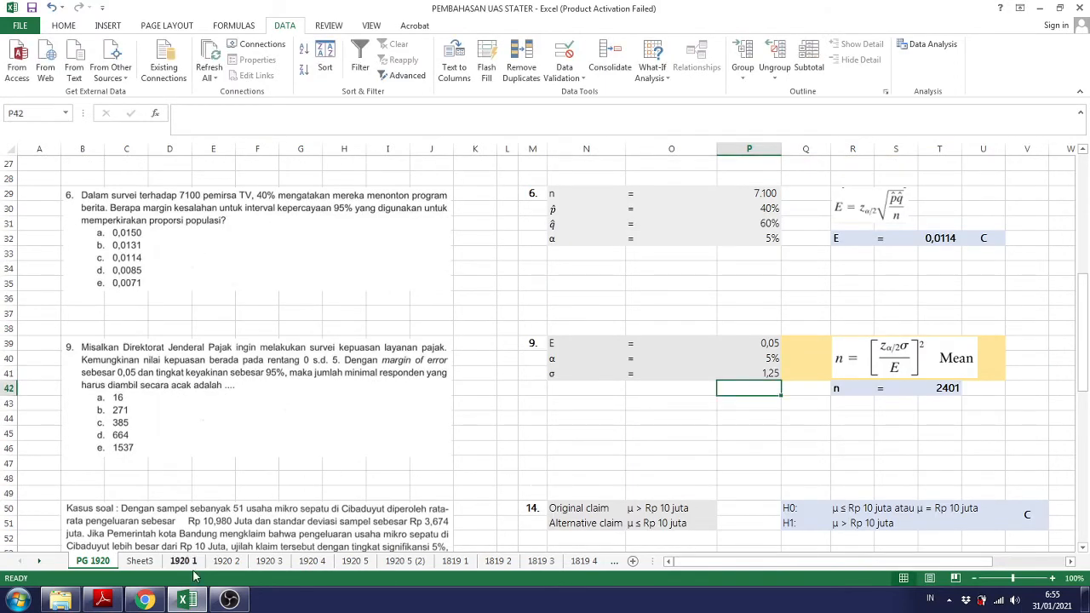
# Return to Statdisk Online in Chrome, set the population standard deviation to 1.25, evaluate and highlight the required sample size
pyautogui.click(145, 600)
pyautogui.moveTo(272, 184); pyautogui.dragTo(229, 197)
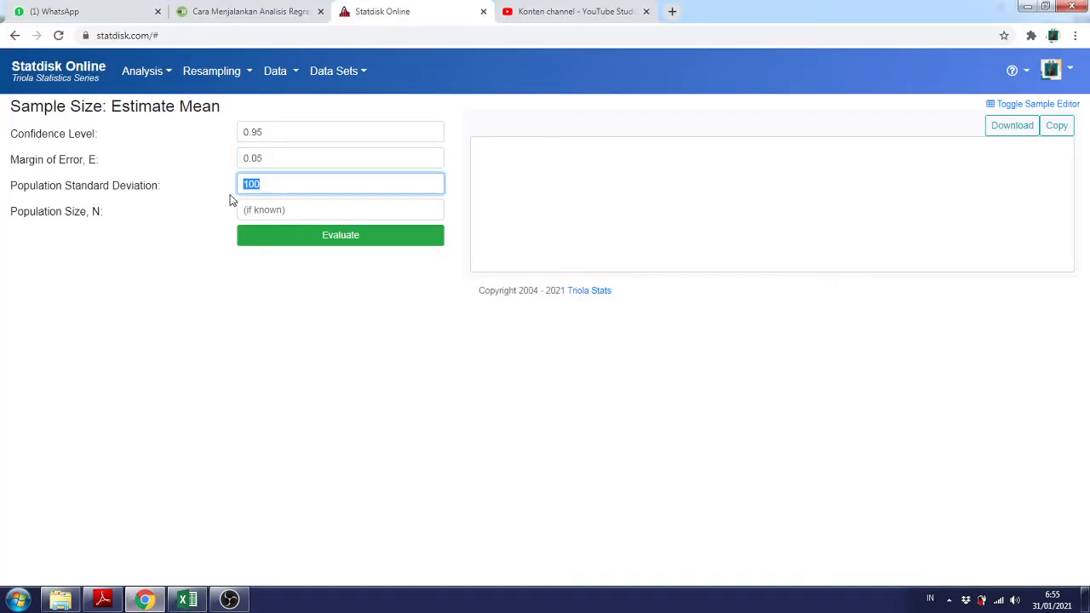
pyautogui.write('1.25')
pyautogui.click(312, 243)
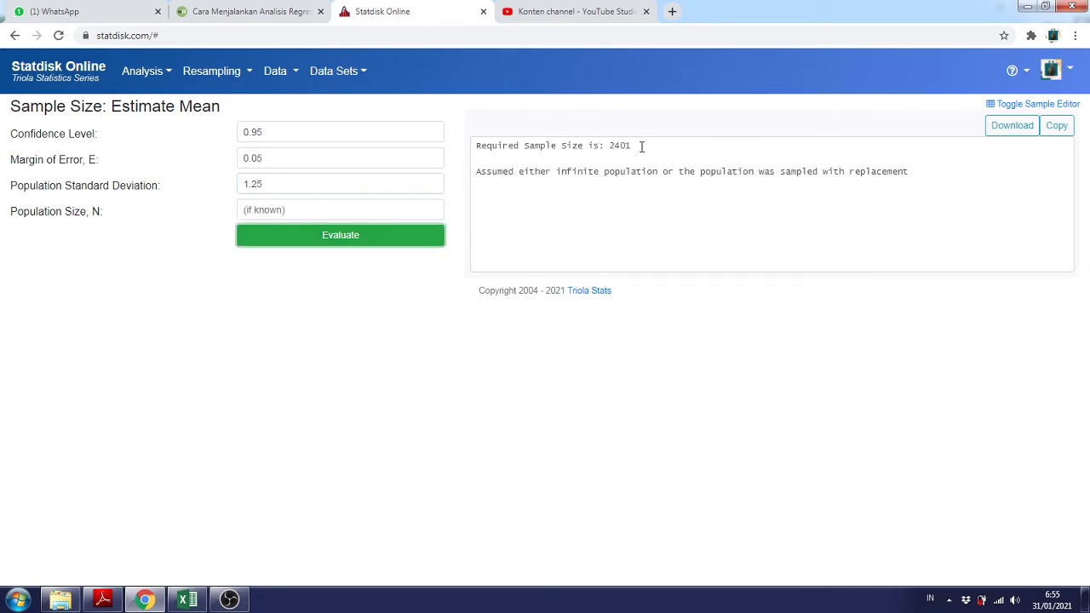
pyautogui.moveTo(639, 145); pyautogui.dragTo(604, 146)
# Switch to Excel and compare problem 9's manually calculated n in T42 with the Statdisk result
pyautogui.click(187, 599)
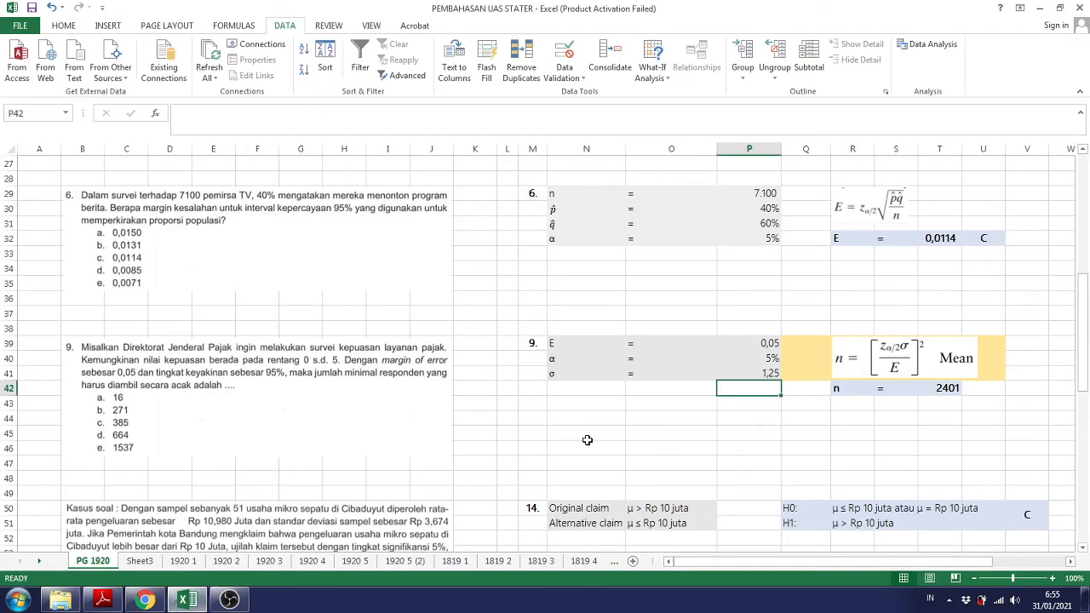
pyautogui.click(948, 390)
pyautogui.click(945, 402)
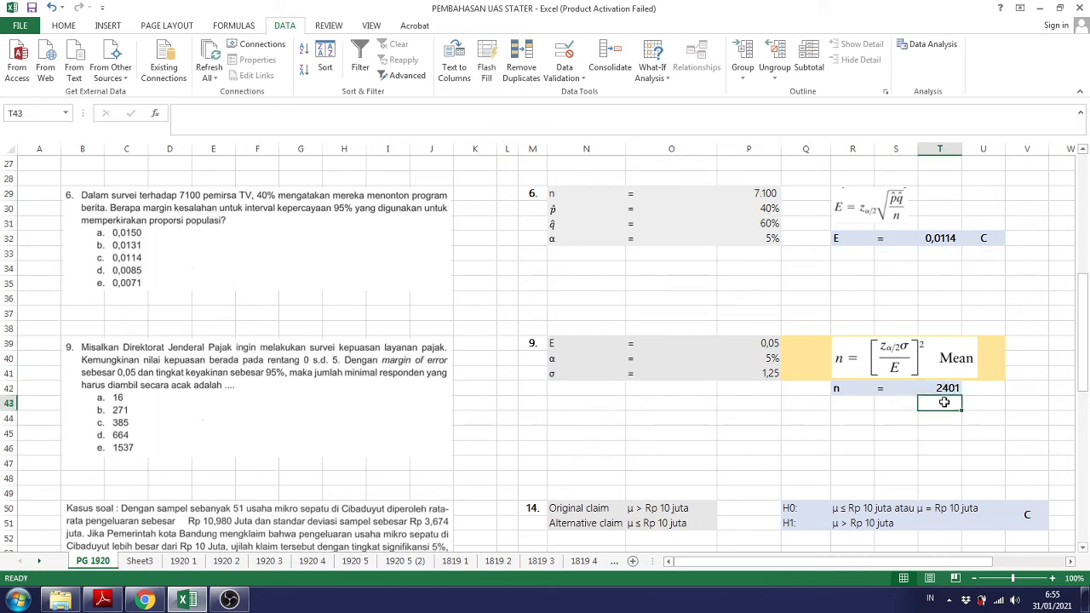
# Read the hypothesis test case for problems 14 to 16 alongside its worked solution in the PG 1920 sheet
pyautogui.scroll(-4, 948, 388)
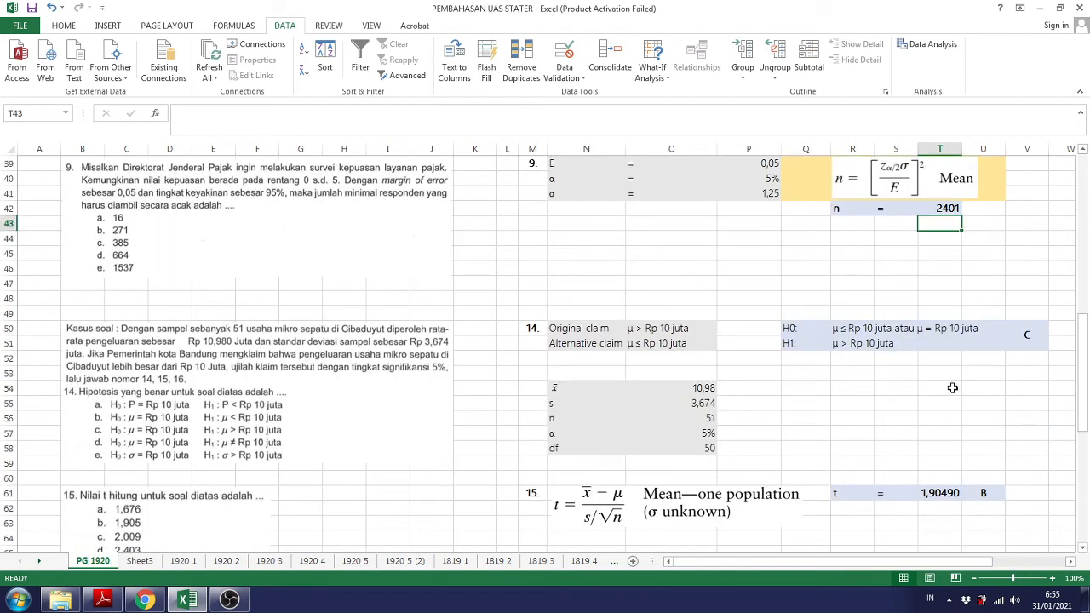
pyautogui.scroll(-2, 954, 387)
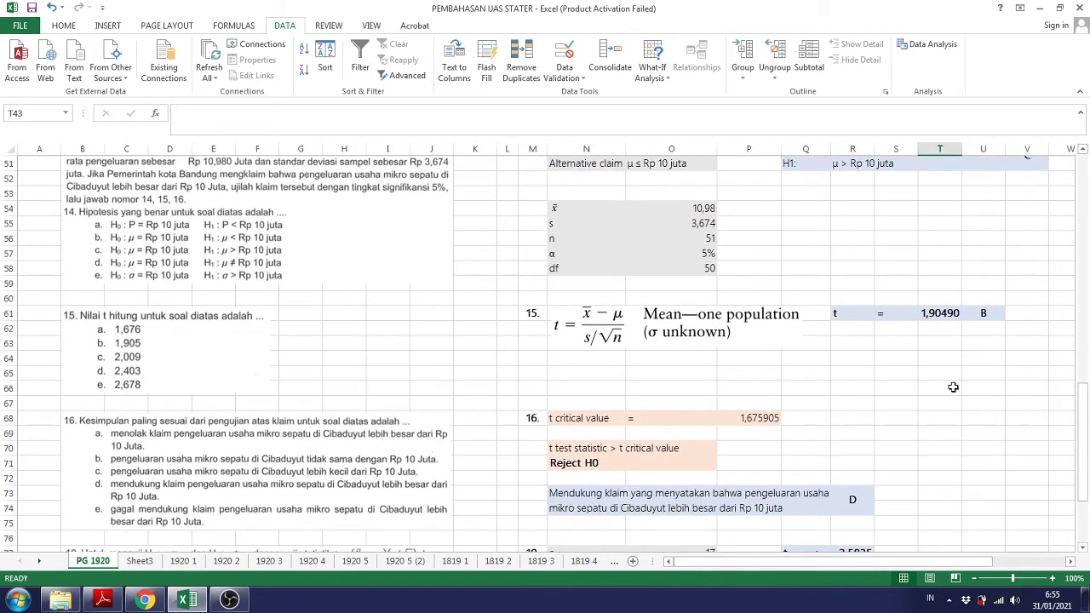
pyautogui.scroll(1, 953, 387)
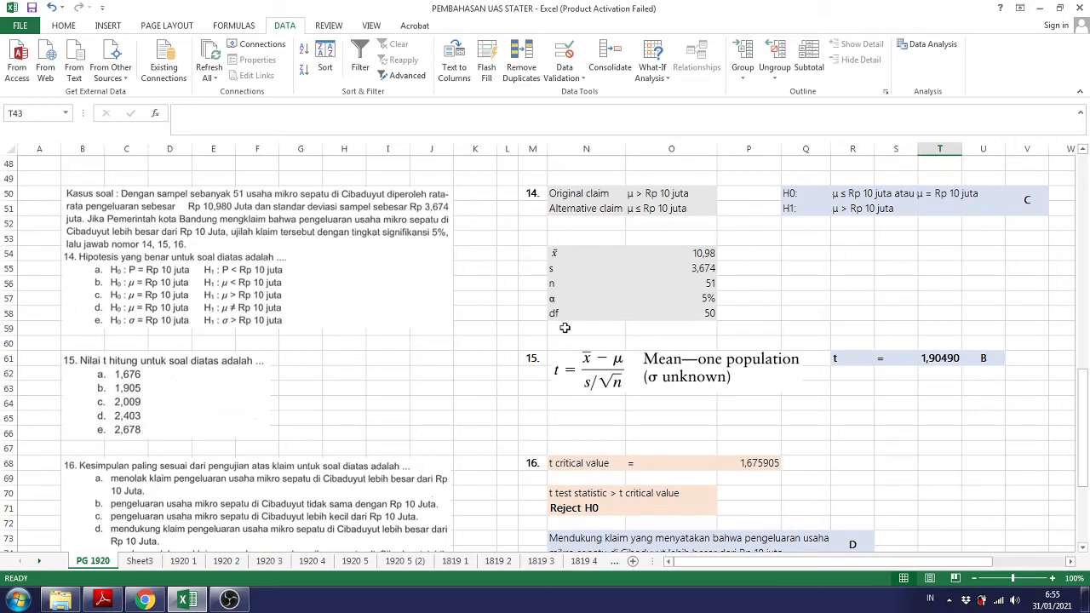
# Place Excel and Statdisk Online in Chrome side by side and open the one-sample mean hypothesis test
pyautogui.click(1059, 8)
pyautogui.click(832, 6)
pyautogui.click(1045, 6)
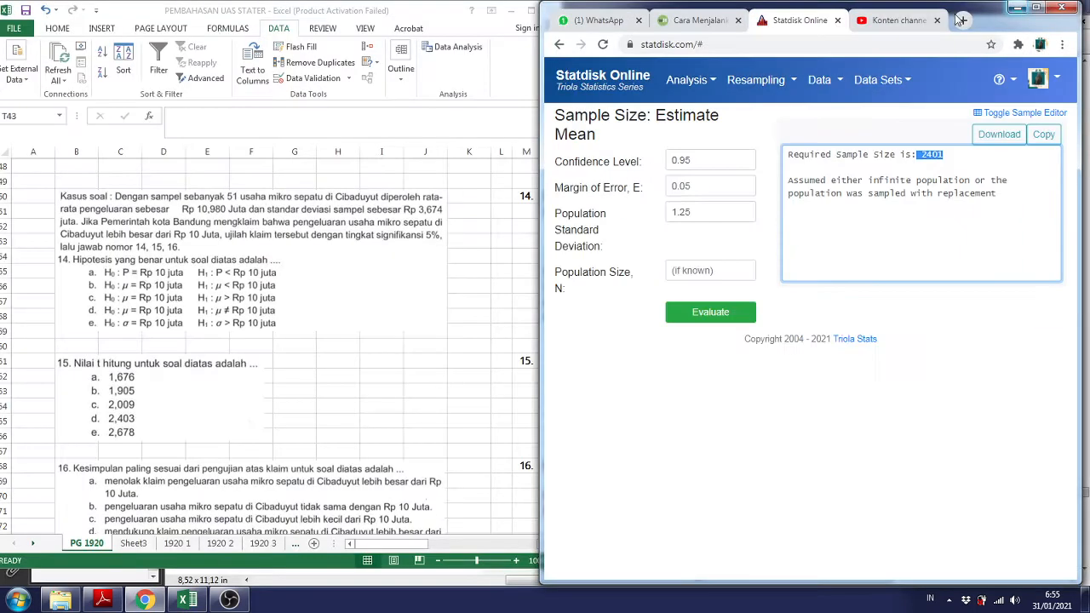
pyautogui.click(712, 81)
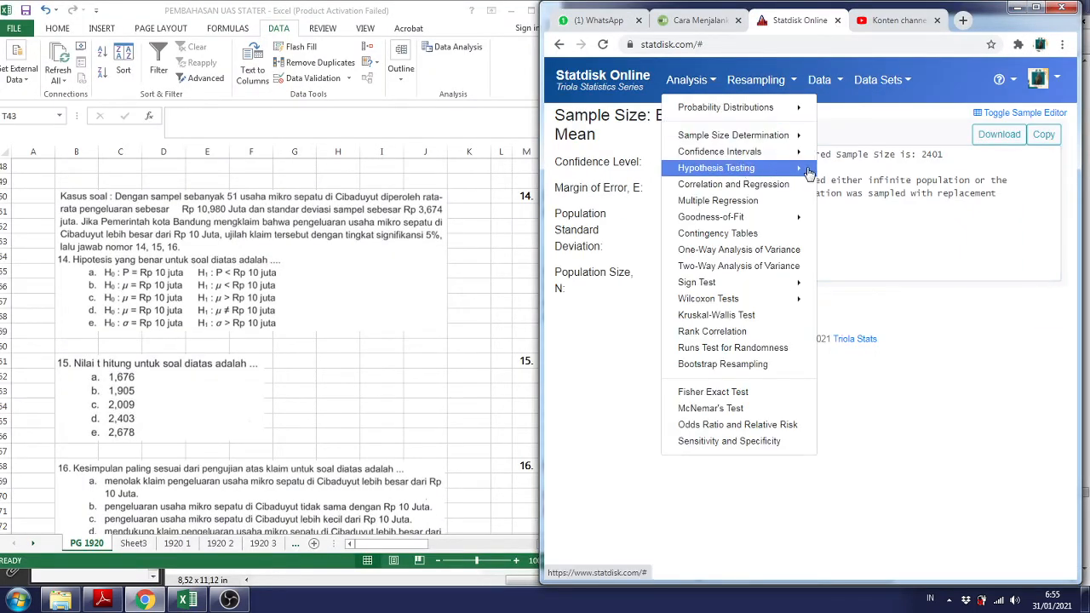
pyautogui.click(806, 169)
pyautogui.click(878, 207)
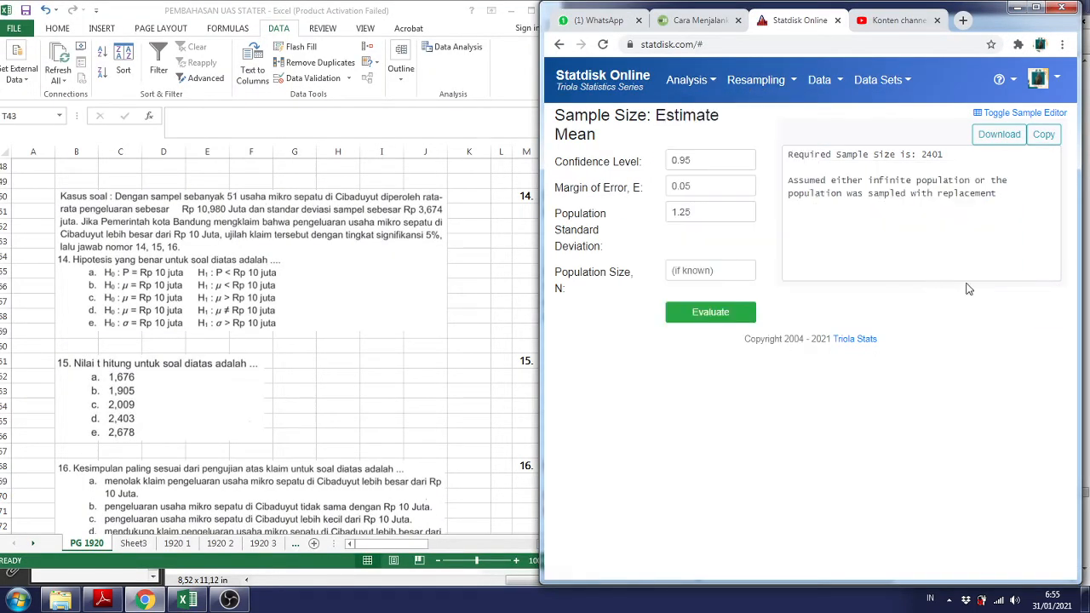
pyautogui.moveTo(542, 282); pyautogui.dragTo(561, 280)
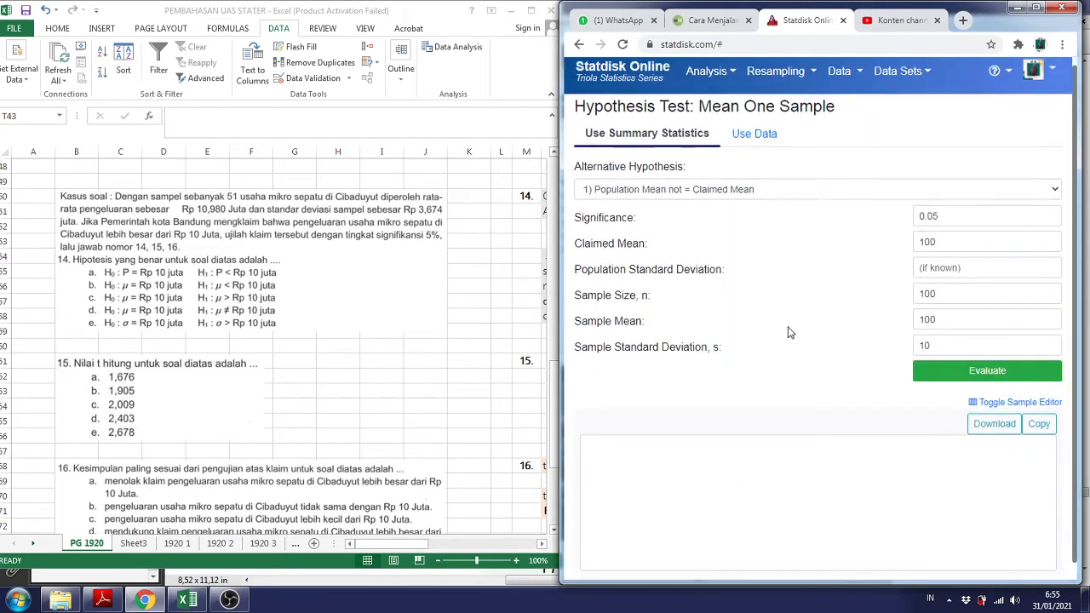
pyautogui.click(388, 546)
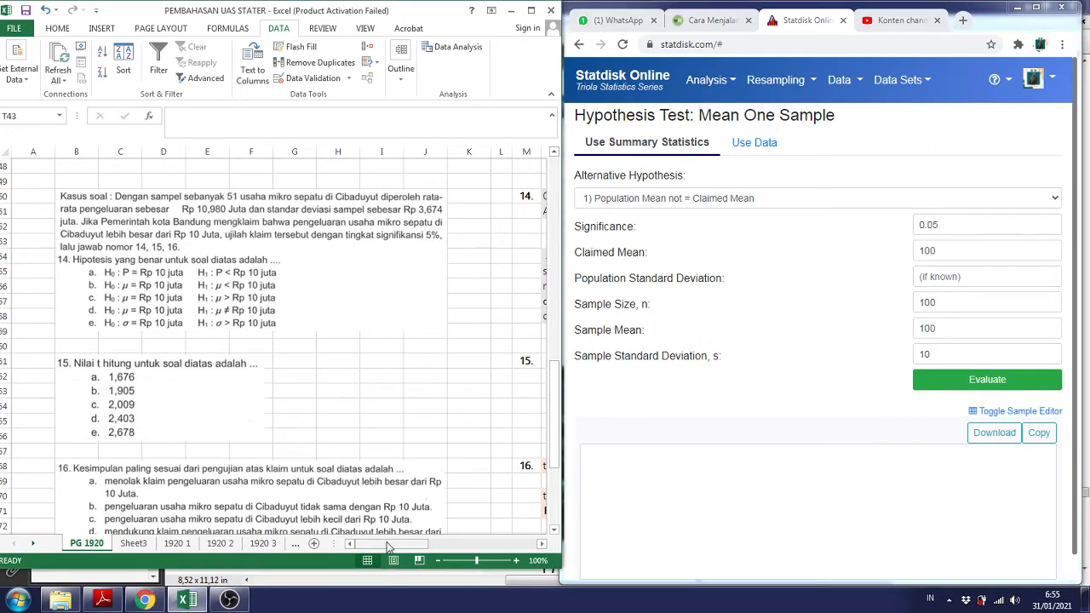
pyautogui.moveTo(388, 548); pyautogui.dragTo(401, 547)
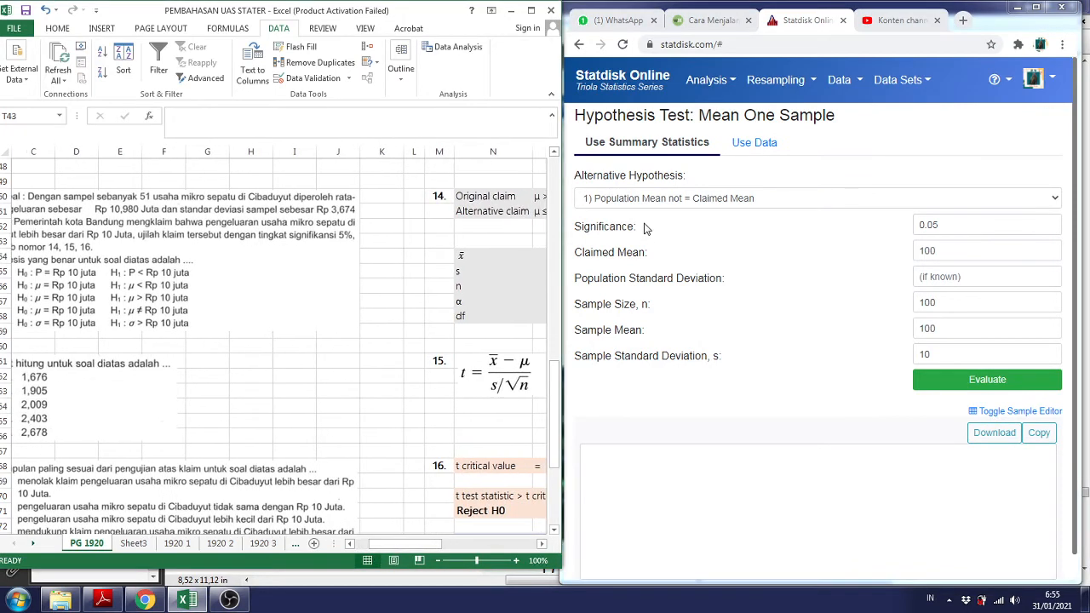
# Examine the raw-data version of the test and its Sample Editor, and return to the summary statistics form
pyautogui.click(761, 153)
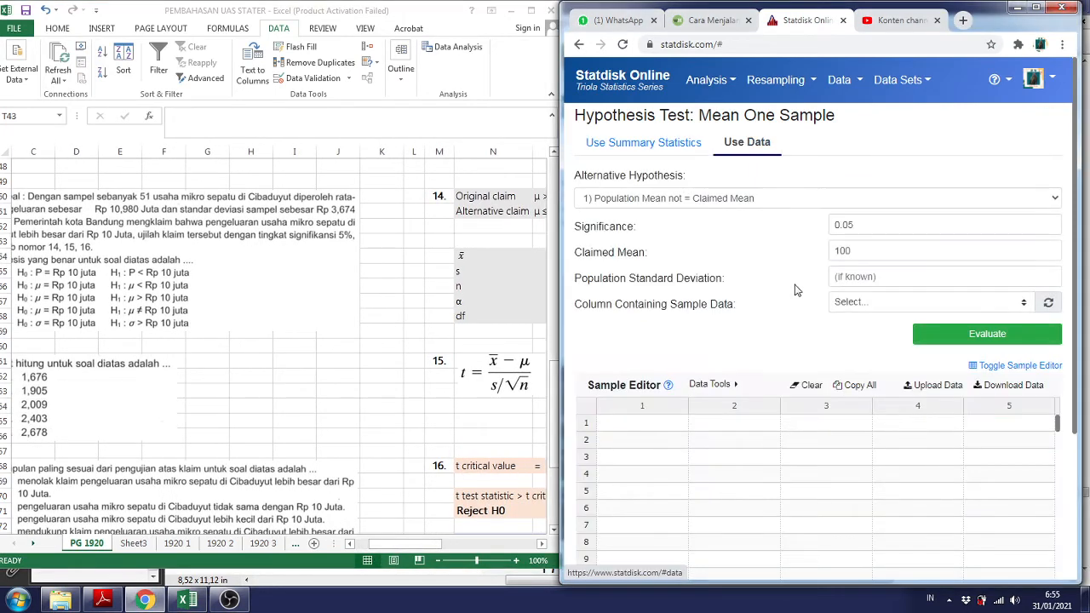
pyautogui.click(639, 145)
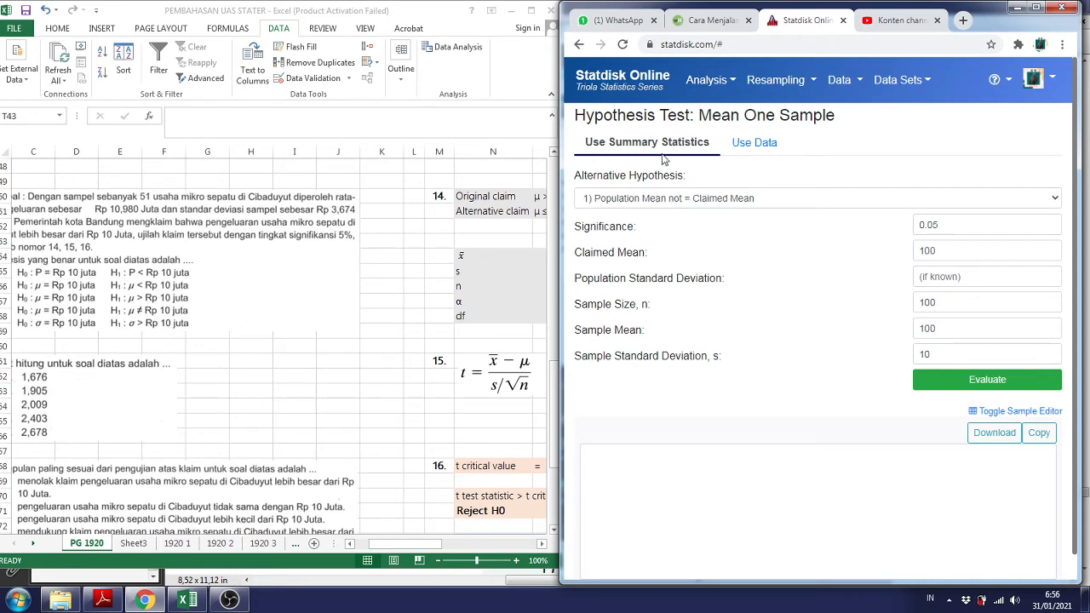
pyautogui.click(765, 143)
pyautogui.scroll(-1, 784, 287)
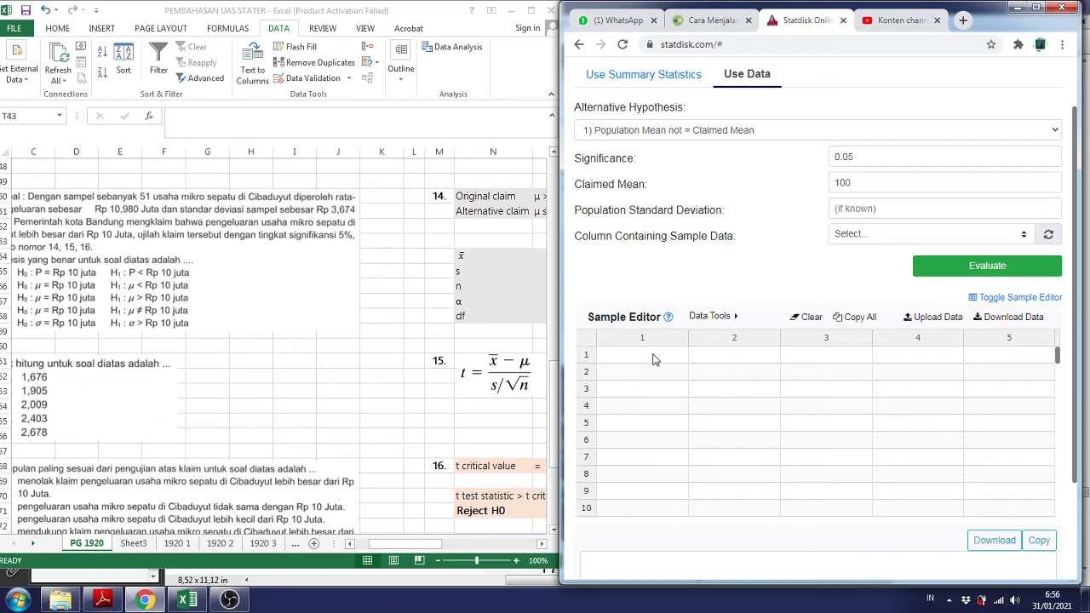
pyautogui.moveTo(654, 360); pyautogui.dragTo(669, 493)
pyautogui.click(740, 440)
pyautogui.scroll(1, 719, 289)
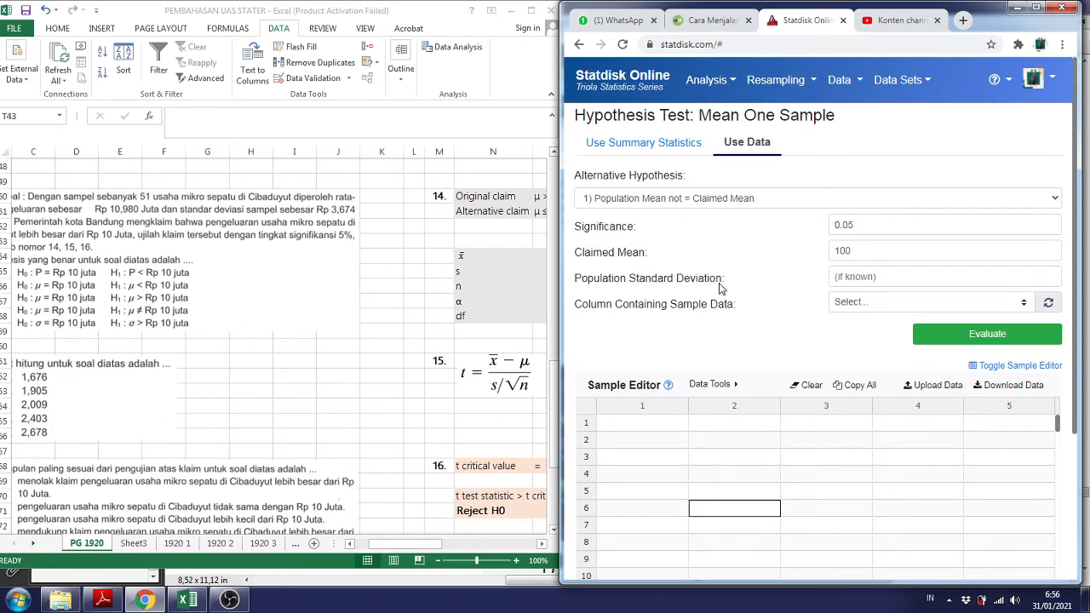
pyautogui.scroll(-1, 719, 289)
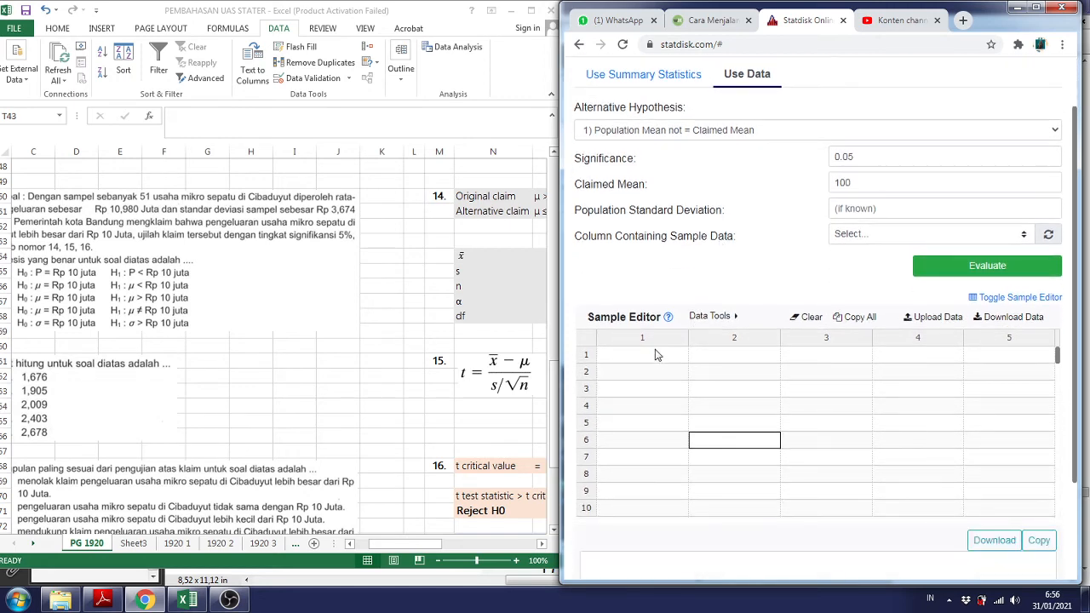
pyautogui.moveTo(638, 356); pyautogui.dragTo(650, 492)
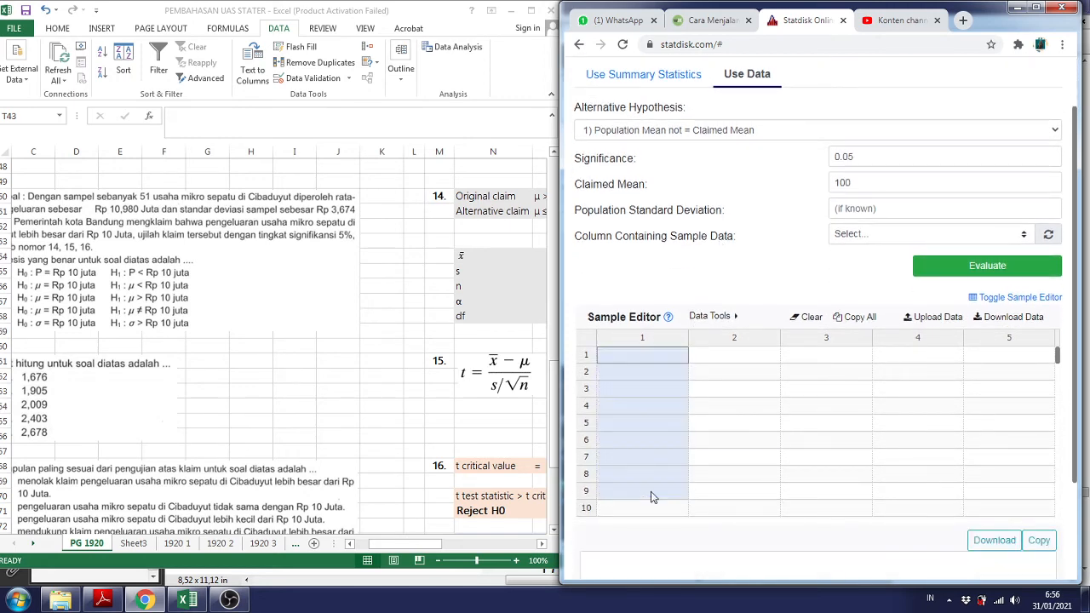
pyautogui.click(655, 461)
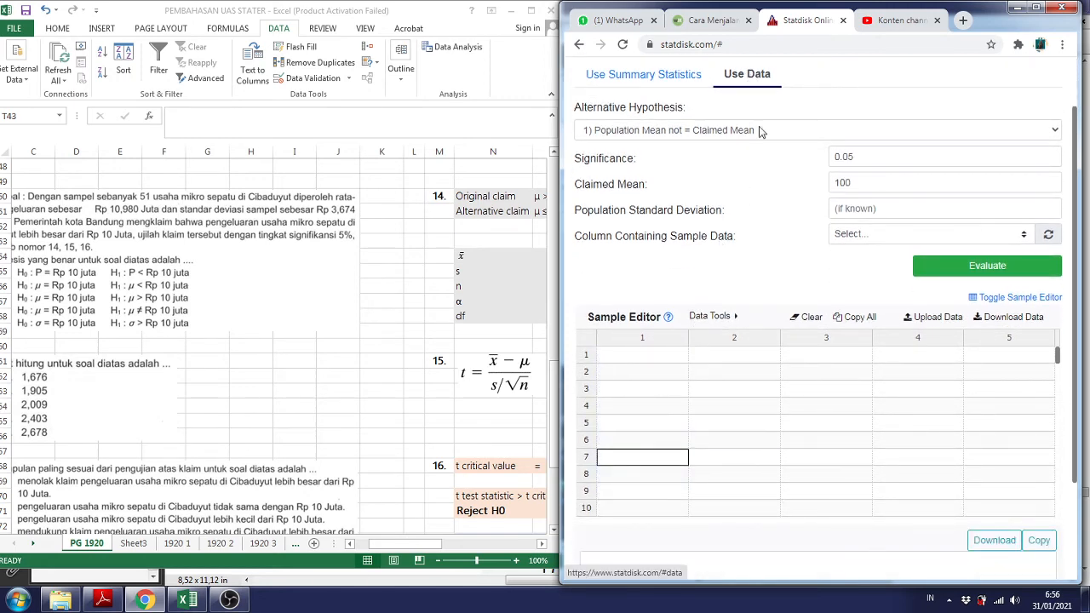
pyautogui.scroll(1, 763, 133)
pyautogui.click(672, 143)
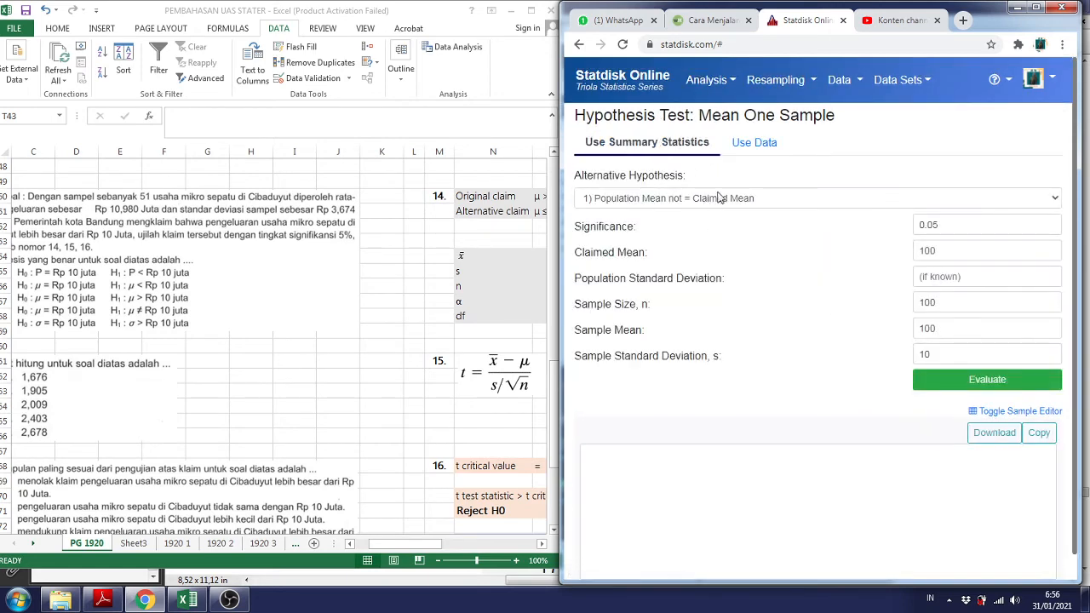
# Set the alternative hypothesis to Population Mean > Claimed Mean, the claimed mean to 10 and the sample size to 51
pyautogui.moveTo(430, 548); pyautogui.dragTo(484, 550)
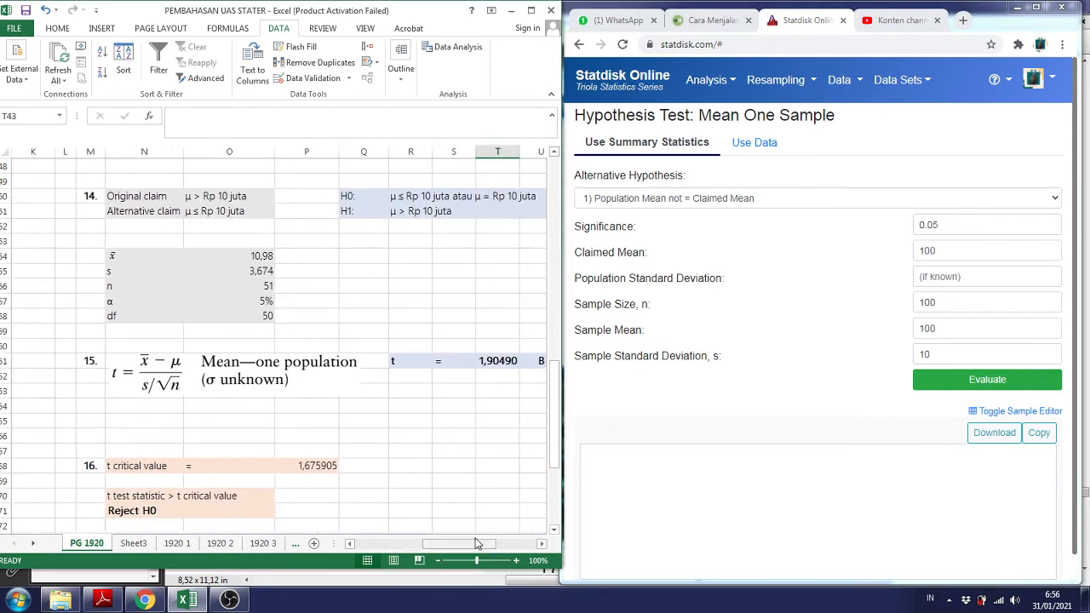
pyautogui.click(627, 198)
pyautogui.click(653, 224)
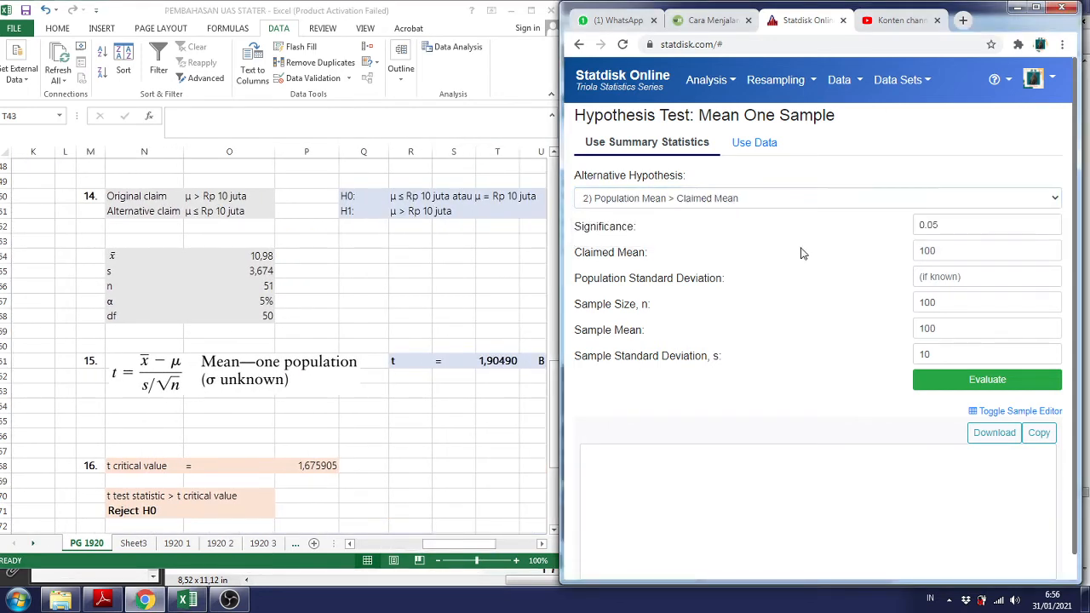
pyautogui.click(940, 226)
pyautogui.doubleClick(943, 253)
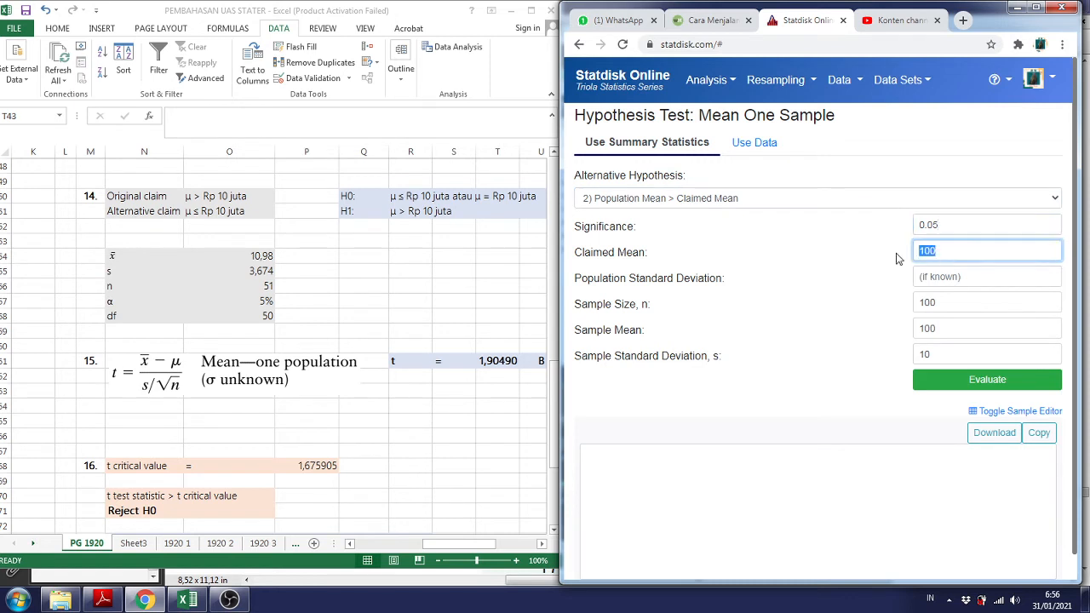
pyautogui.press('BackSpace')
pyautogui.click(1009, 305)
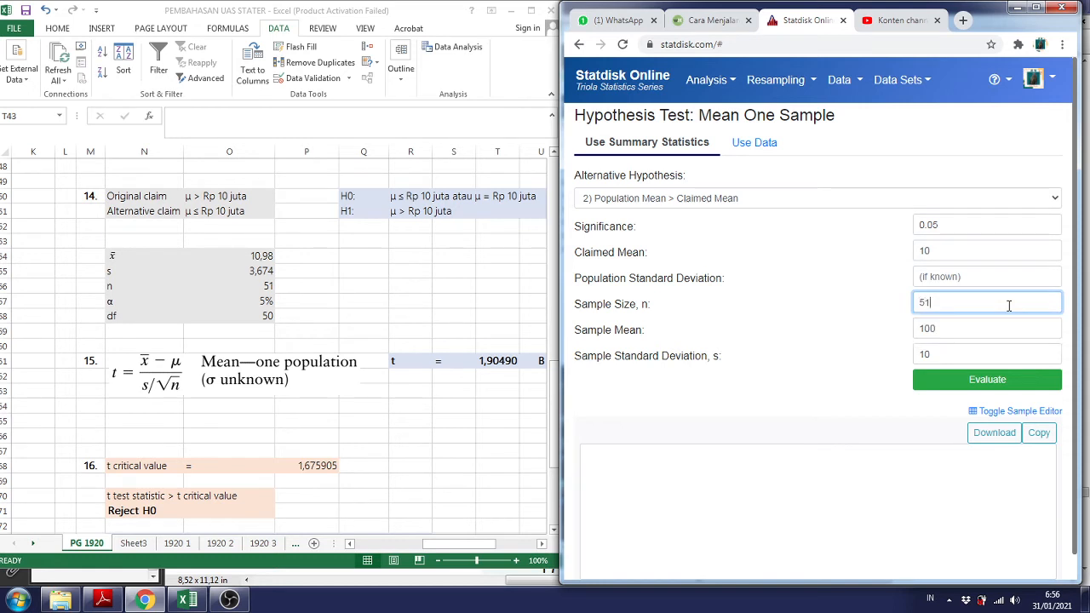
# Set the sample mean to 10.98 and the sample standard deviation to 3.674, and evaluate the test
pyautogui.doubleClick(963, 331)
pyautogui.press('BackSpace')
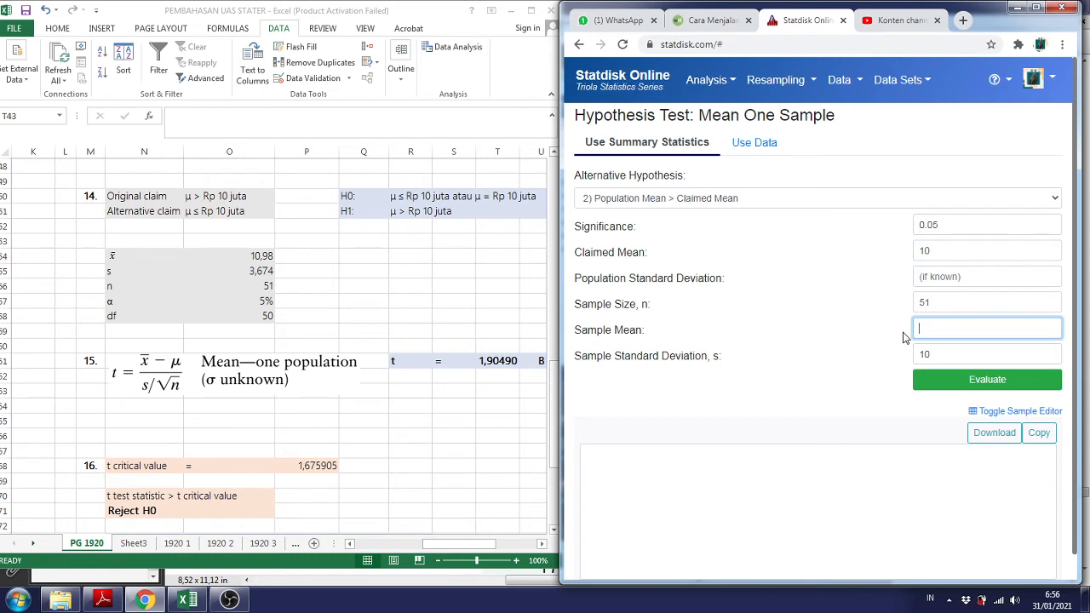
pyautogui.write('1')
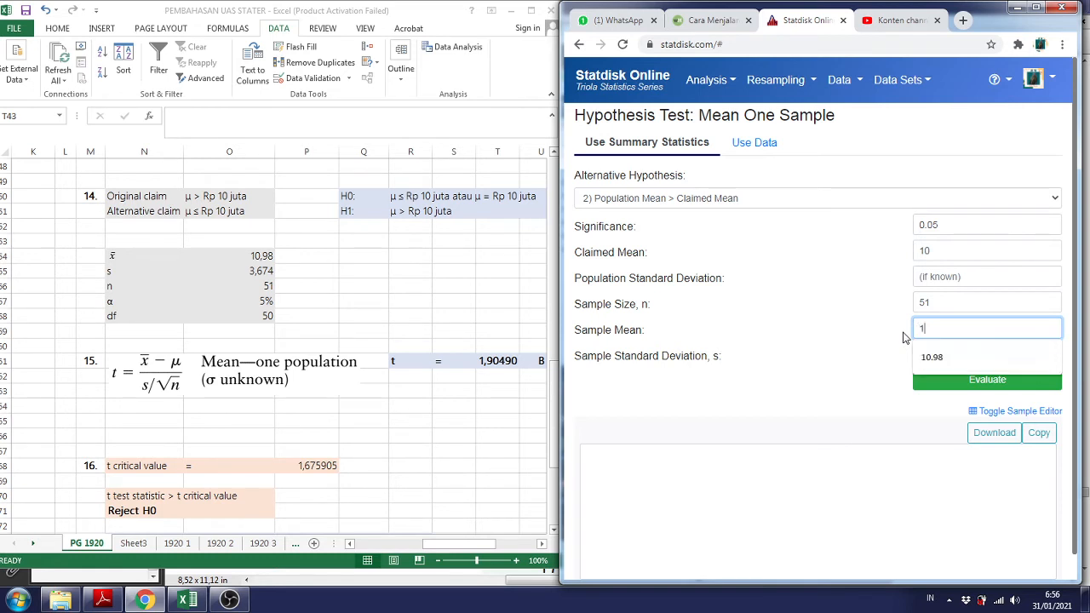
pyautogui.write('0.98')
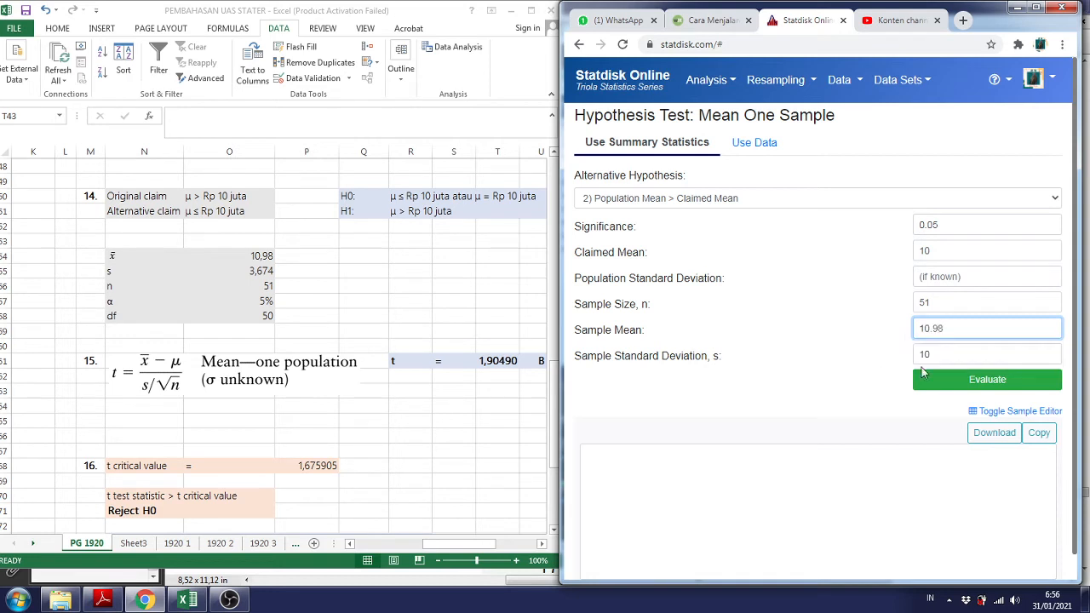
pyautogui.doubleClick(940, 356)
pyautogui.press('BackSpace')
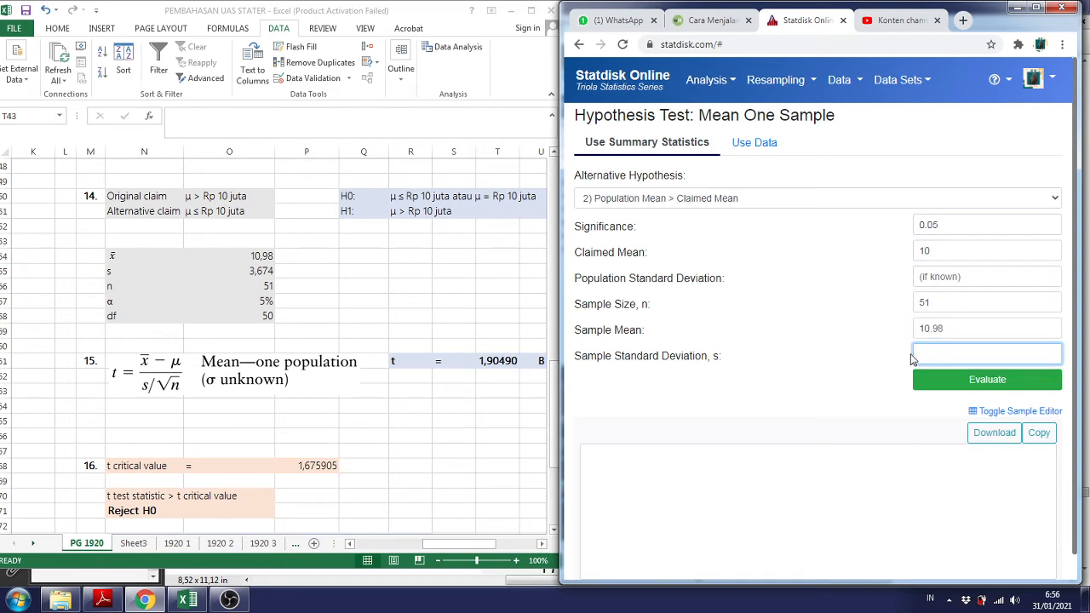
pyautogui.write('3.674')
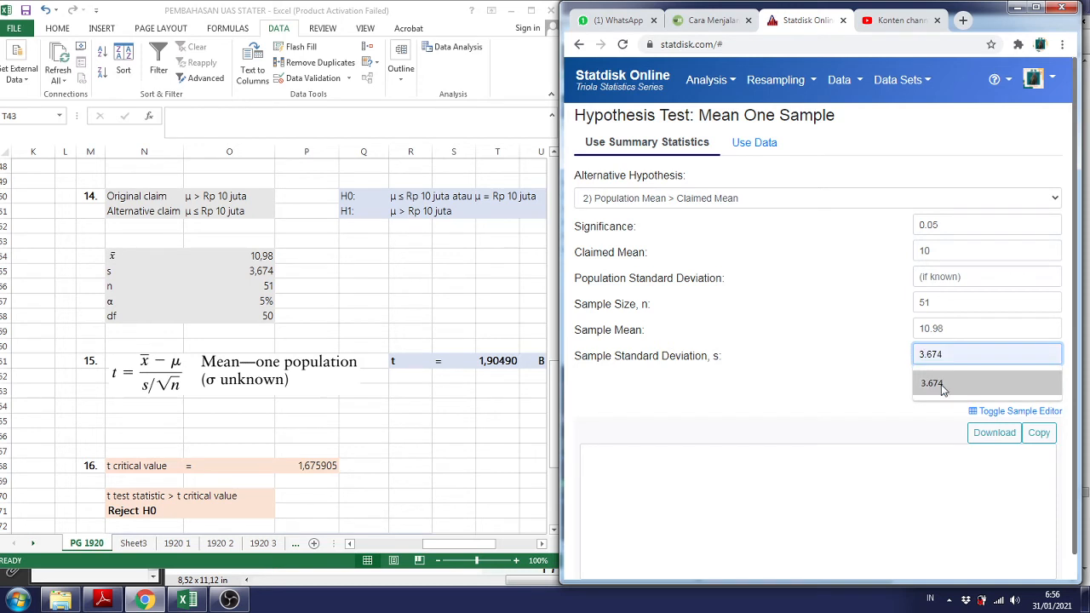
pyautogui.click(935, 385)
pyautogui.click(934, 389)
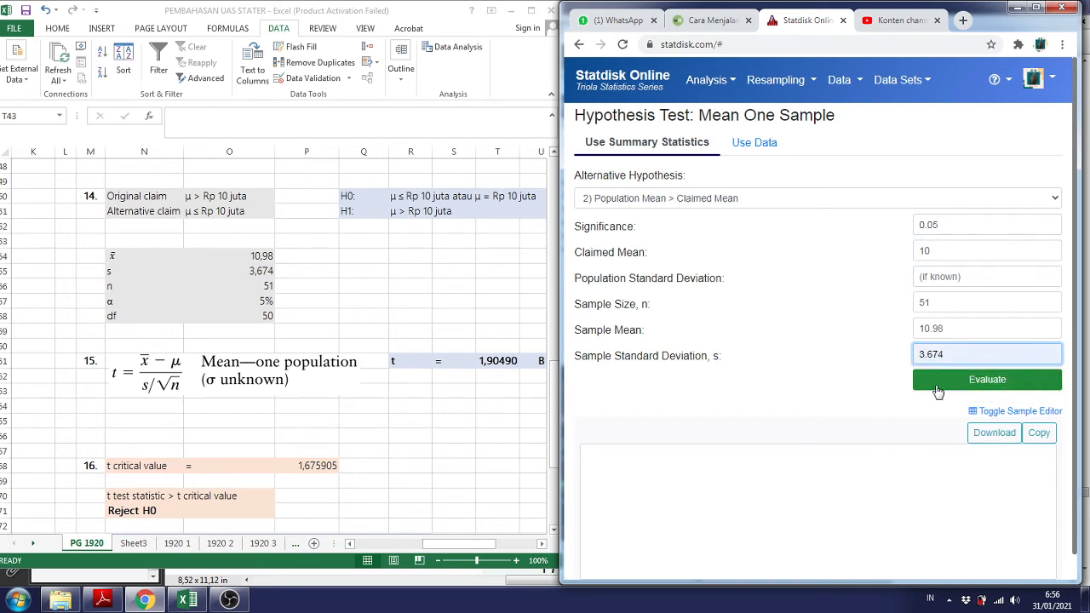
pyautogui.scroll(-1, 860, 389)
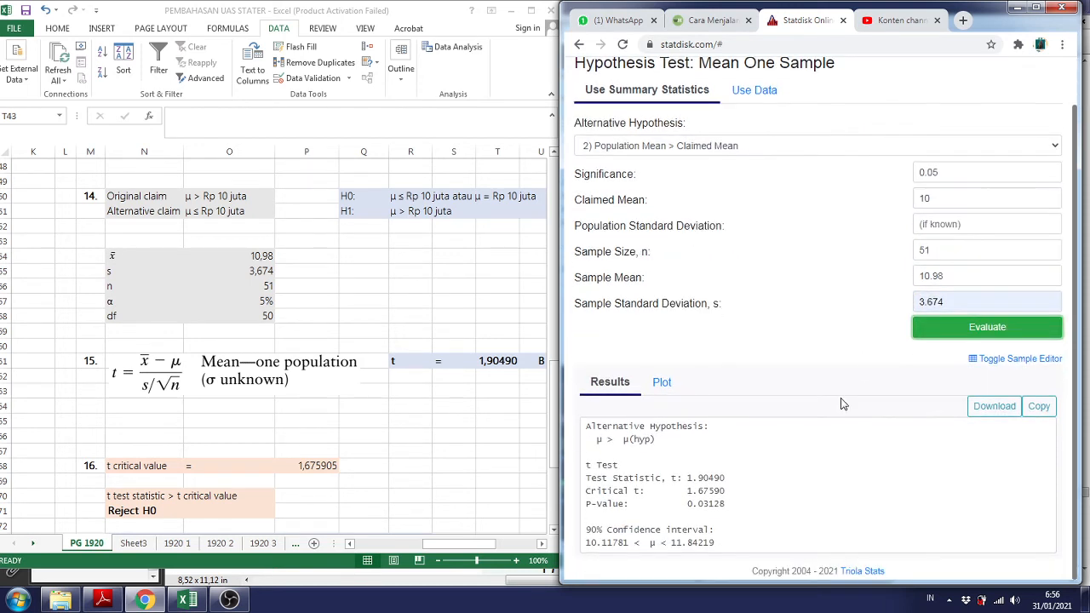
# Switch to Excel and compare problem 15's t value in T61 and problem 16's t critical value in P68 with the Statdisk results
pyautogui.click(499, 361)
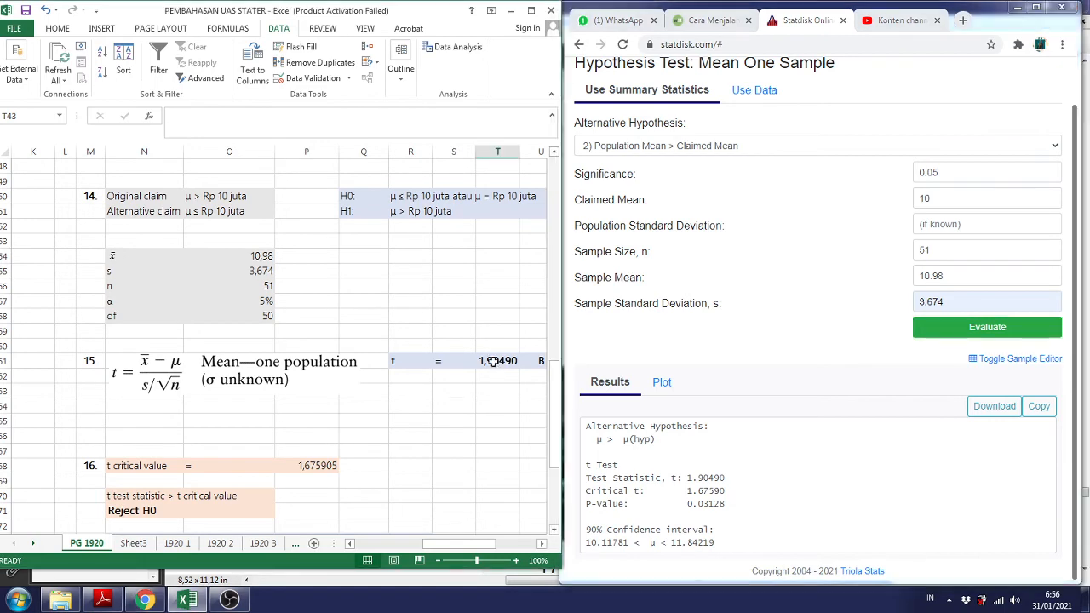
pyautogui.scroll(-1, 499, 359)
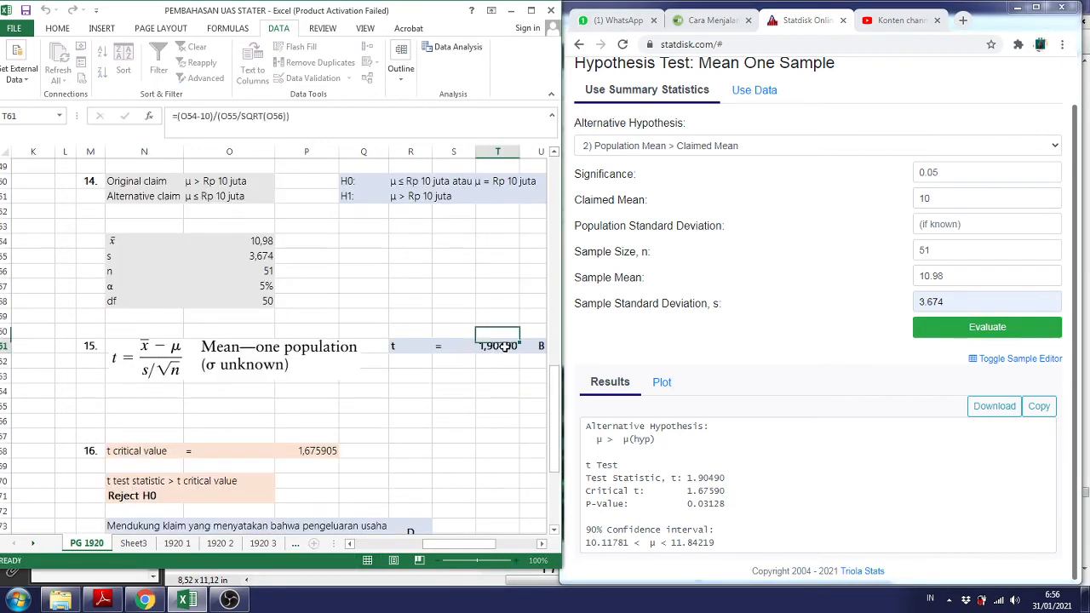
pyautogui.click(489, 433)
pyautogui.scroll(-2, 483, 432)
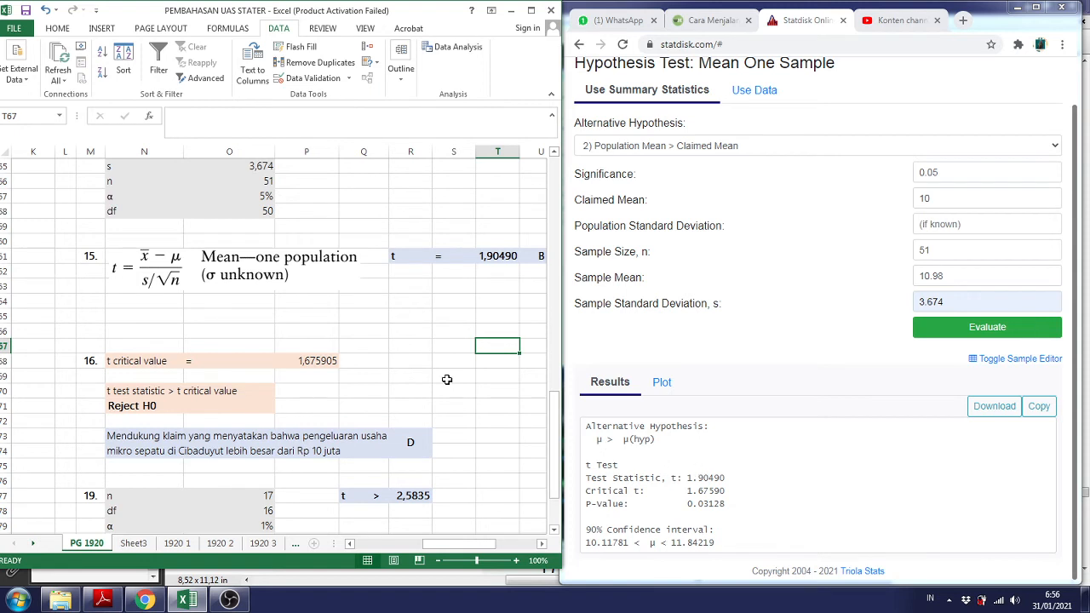
pyautogui.click(337, 367)
pyautogui.click(395, 388)
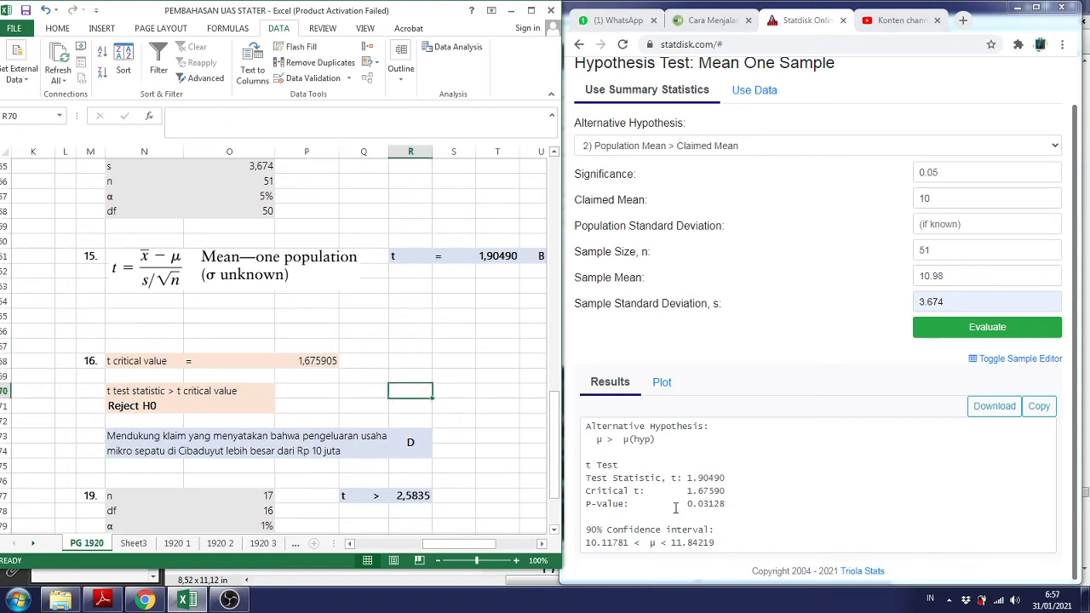
pyautogui.click(453, 331)
pyautogui.scroll(5, 460, 333)
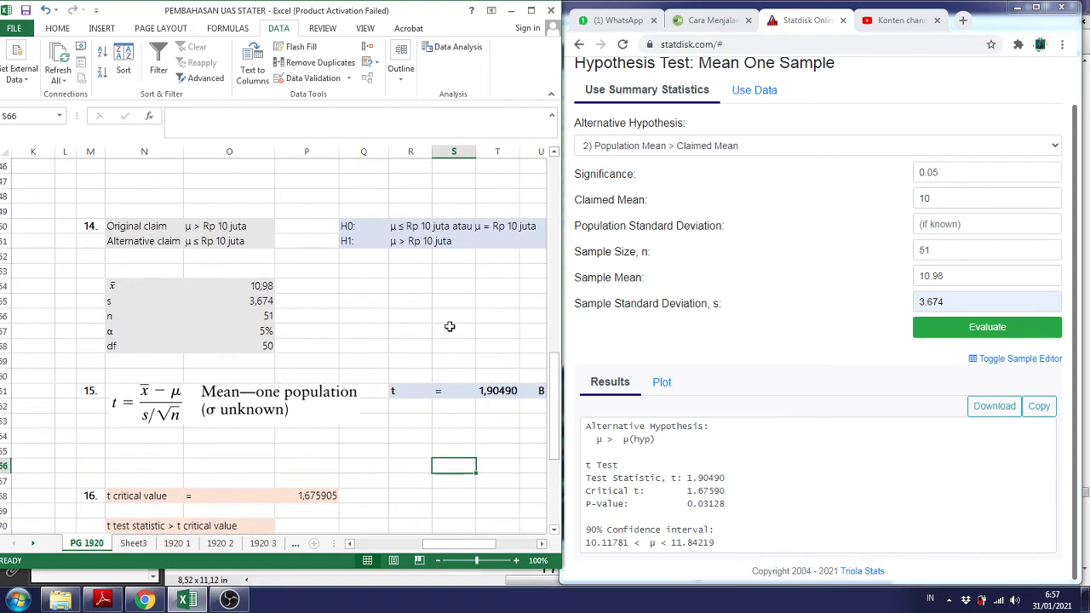
pyautogui.scroll(-4, 460, 333)
# Return to Statdisk Online in Chrome, highlight the t test results and display the Student t distribution plot
pyautogui.moveTo(709, 514); pyautogui.dragTo(586, 423)
pyautogui.click(872, 488)
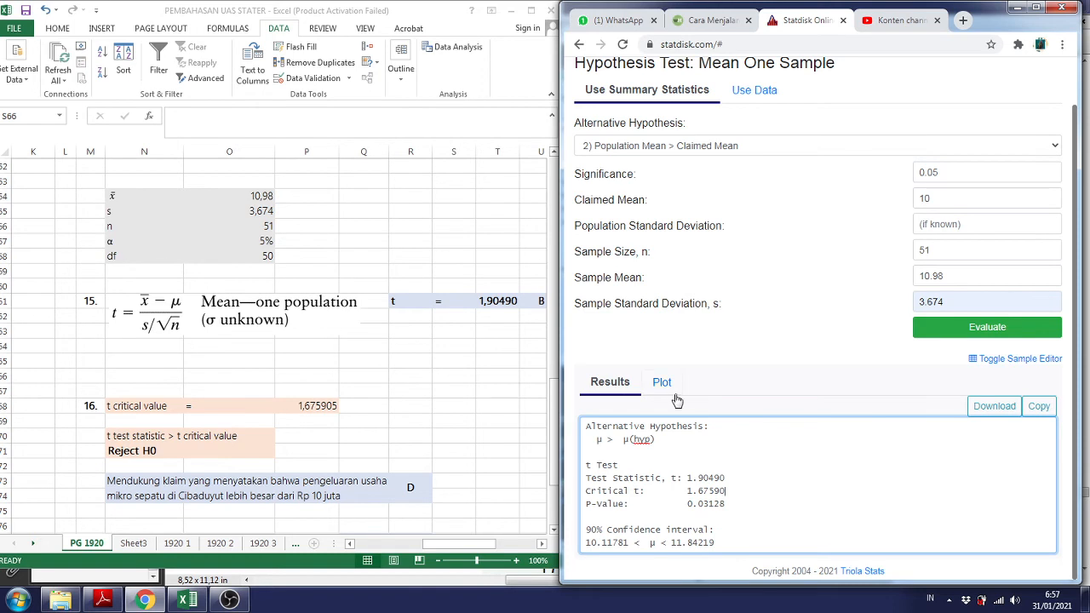
pyautogui.click(665, 388)
pyautogui.scroll(-3, 810, 380)
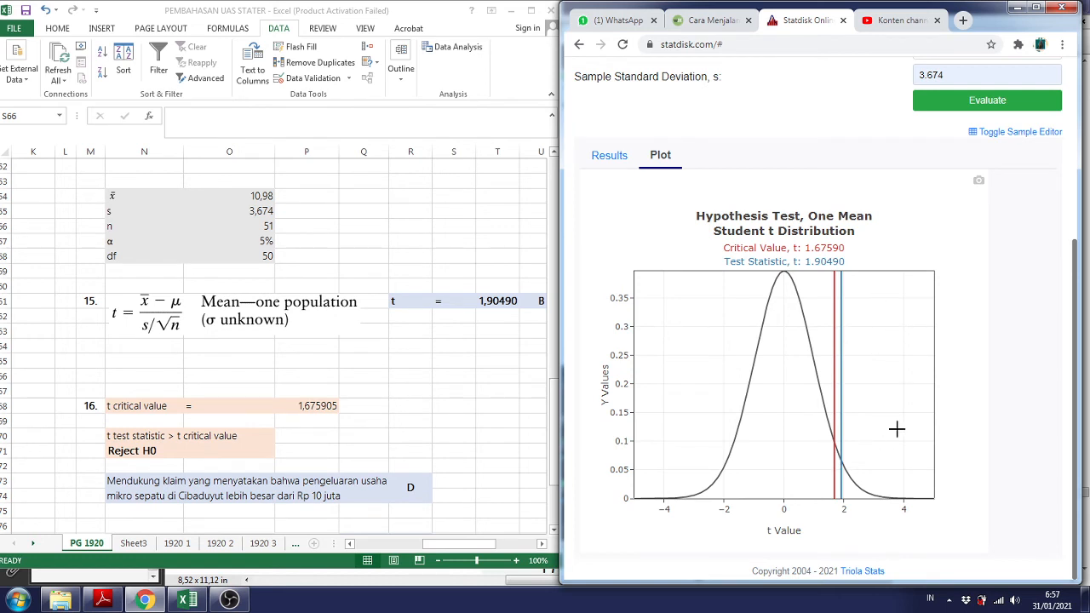
# Switch to Excel and compare problem 14's hypotheses and problem 16's critical value and Reject H0 conclusion with the Statdisk plot
pyautogui.click(463, 237)
pyautogui.scroll(3, 460, 236)
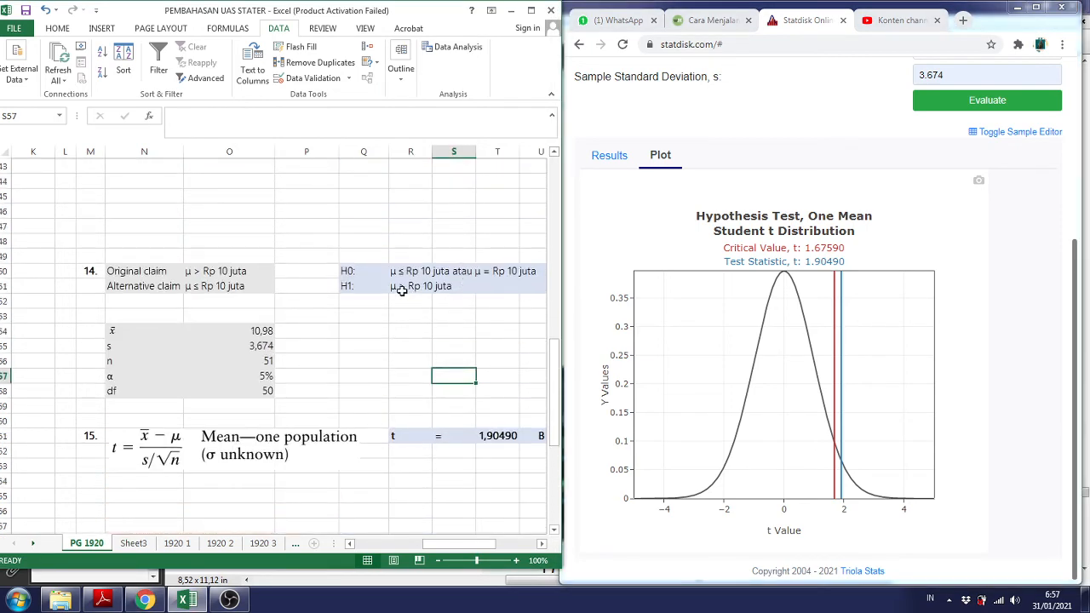
pyautogui.scroll(-4, 401, 290)
pyautogui.click(421, 360)
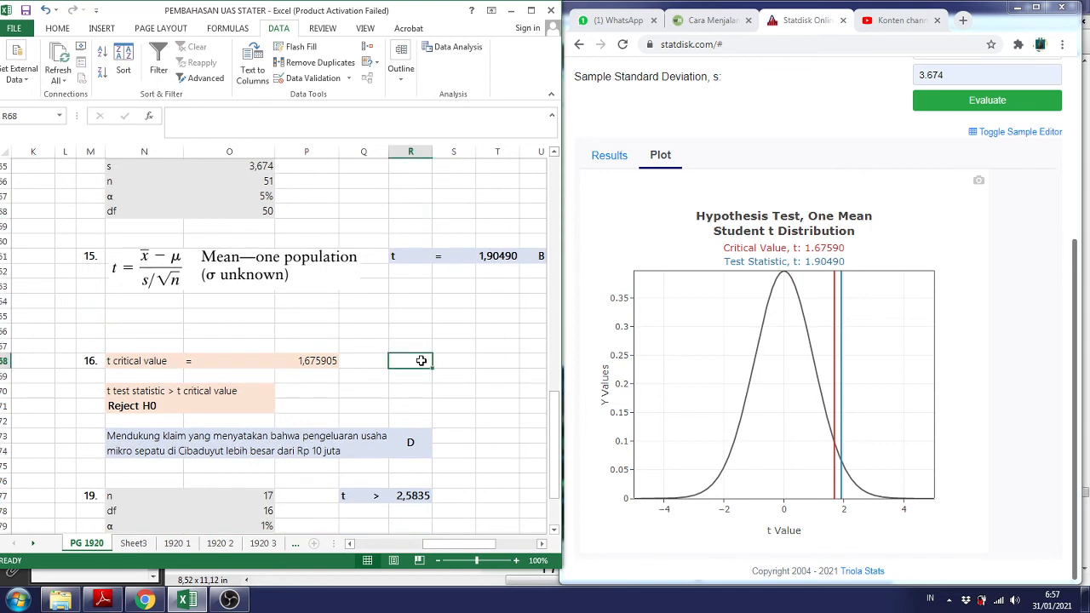
pyautogui.click(434, 404)
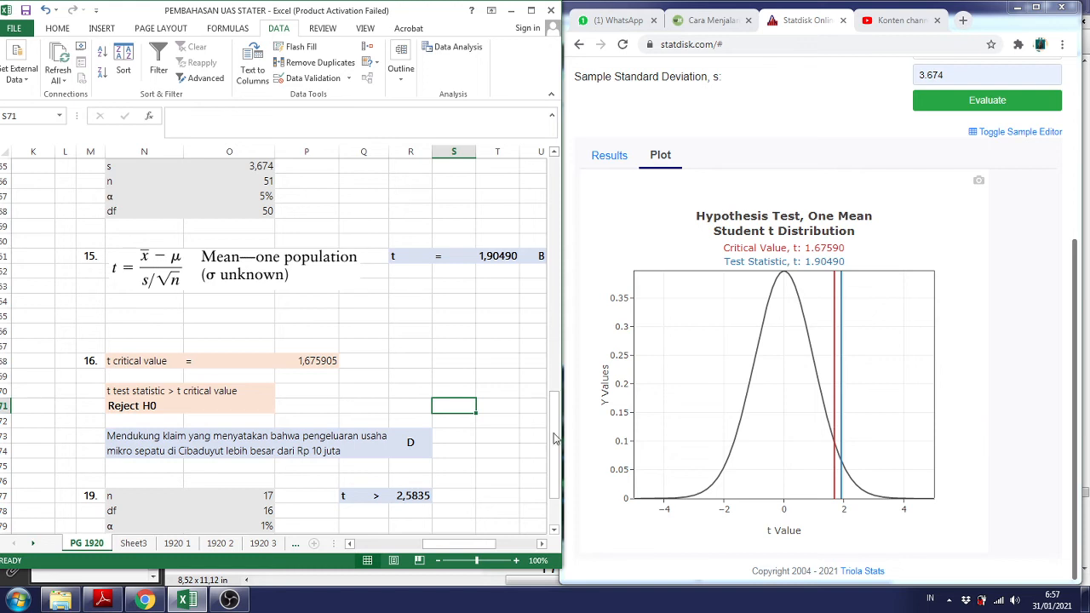
pyautogui.click(132, 406)
pyautogui.click(364, 362)
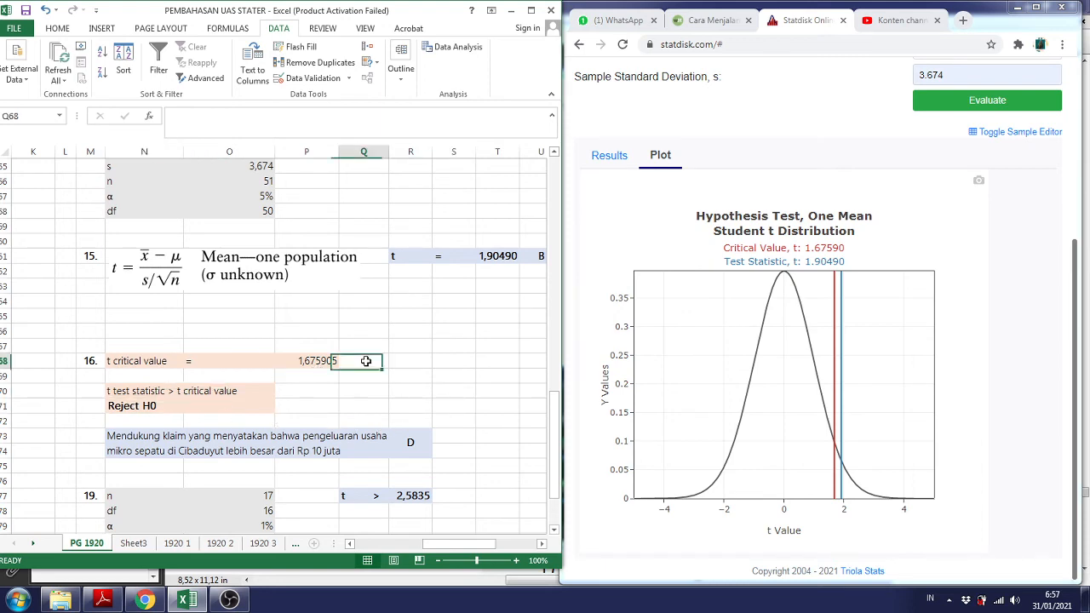
# Return to problems 3 and 4 at the start of the PG 1920 sheet and maximize the Excel window to show questions beside solutions
pyautogui.scroll(-3, 467, 438)
pyautogui.moveTo(455, 551); pyautogui.dragTo(376, 554)
pyautogui.scroll(7, 405, 483)
pyautogui.scroll(9, 406, 483)
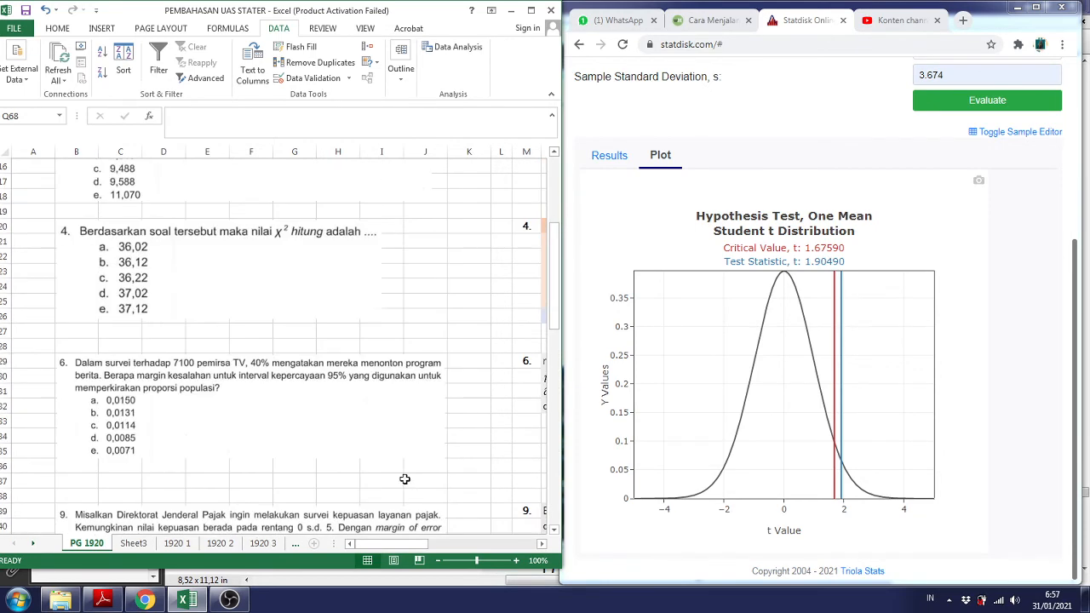
pyautogui.scroll(4, 405, 480)
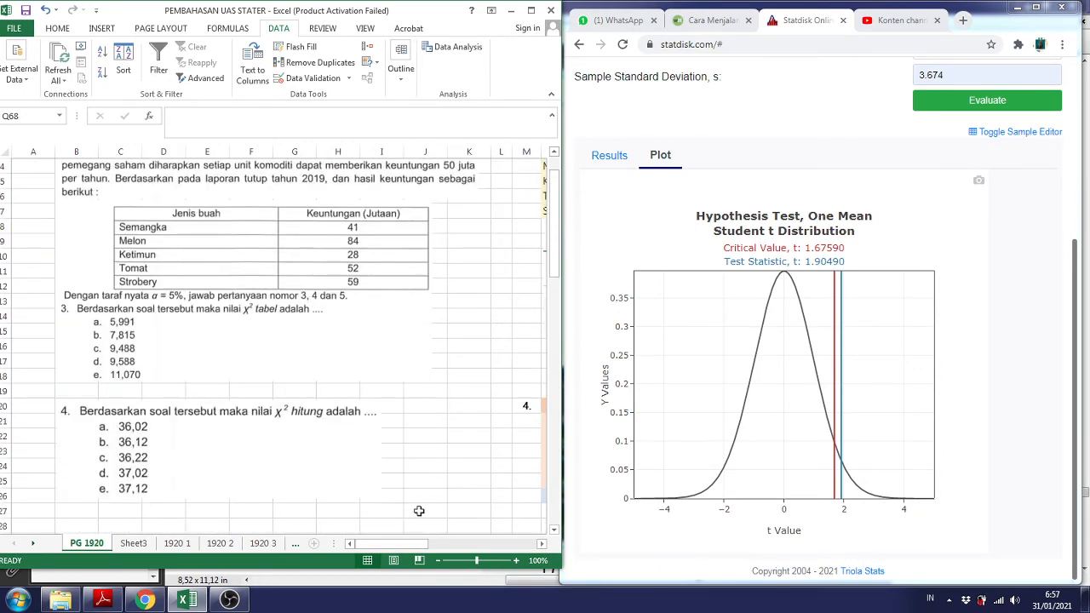
pyautogui.moveTo(416, 546); pyautogui.dragTo(467, 550)
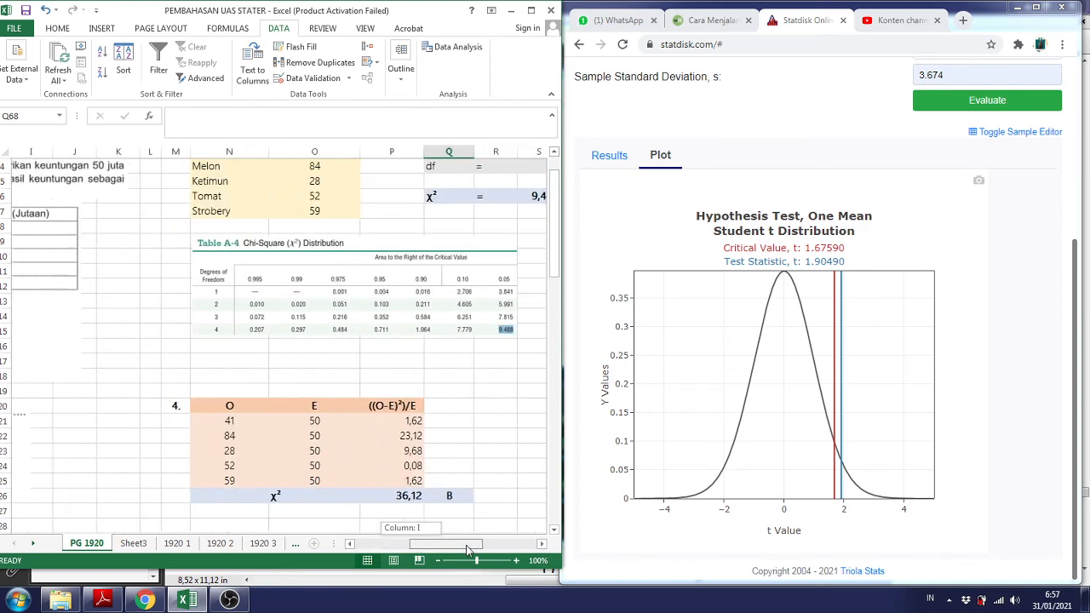
pyautogui.scroll(3, 455, 471)
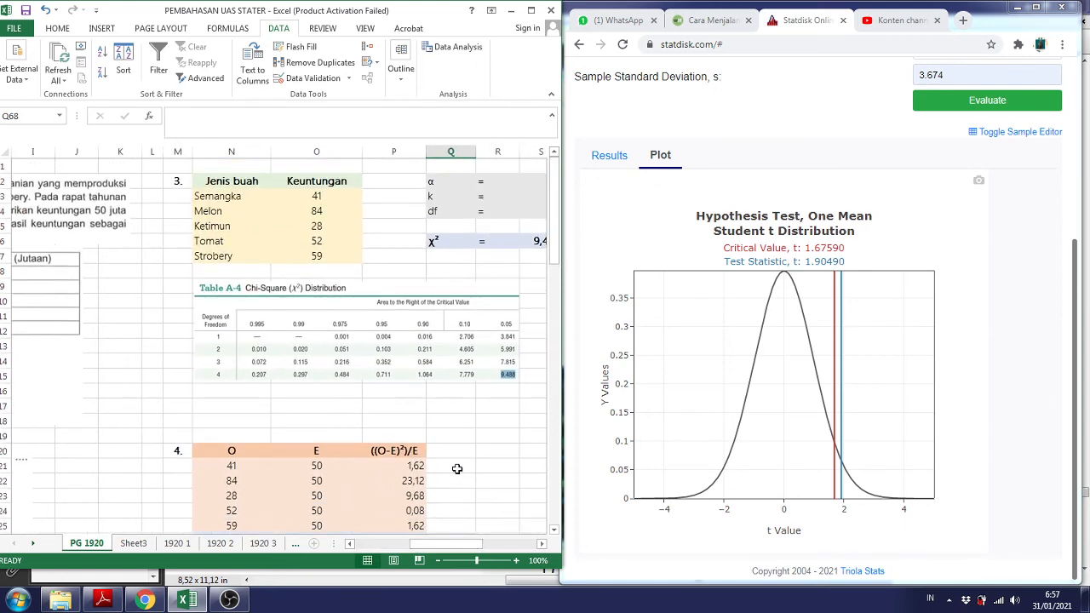
pyautogui.click(530, 10)
pyautogui.click(631, 400)
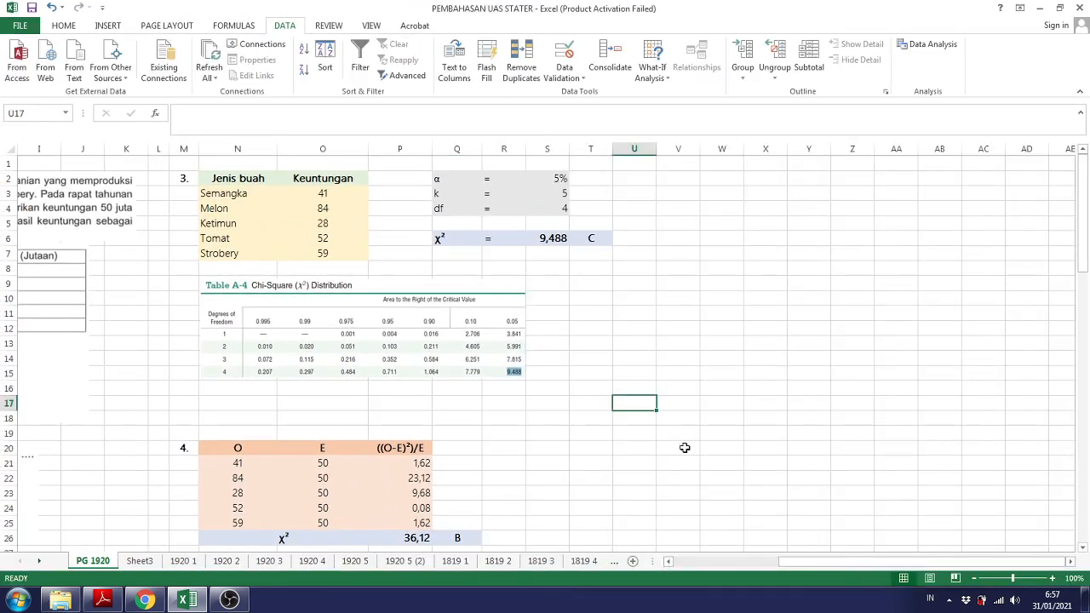
pyautogui.moveTo(805, 563); pyautogui.dragTo(692, 562)
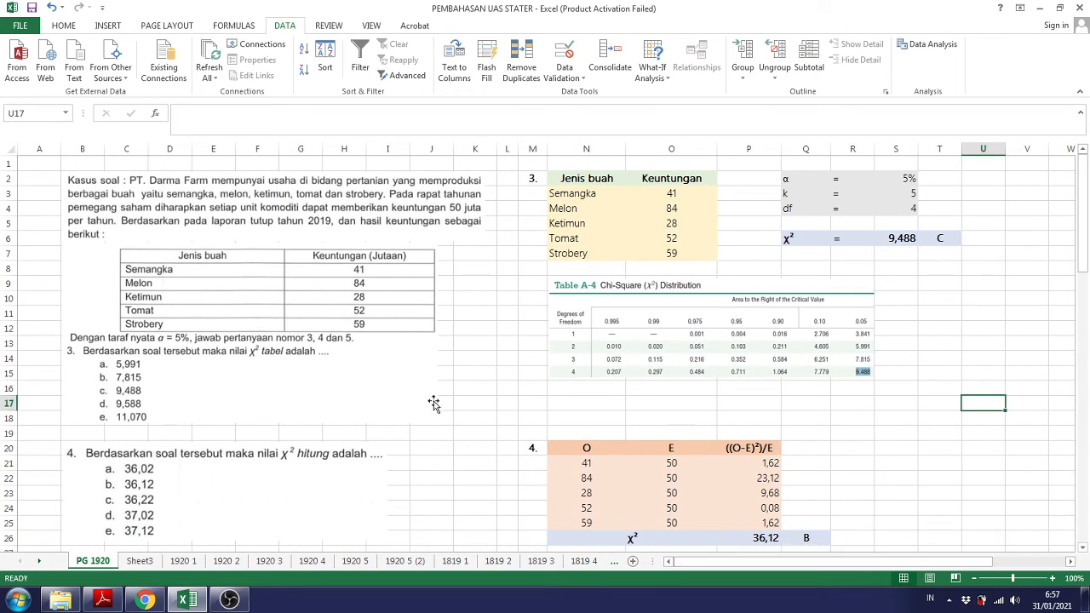
# Review the exam questions from problem 3 through problem 15 alongside their worked solutions in the PG 1920 sheet
pyautogui.click(521, 404)
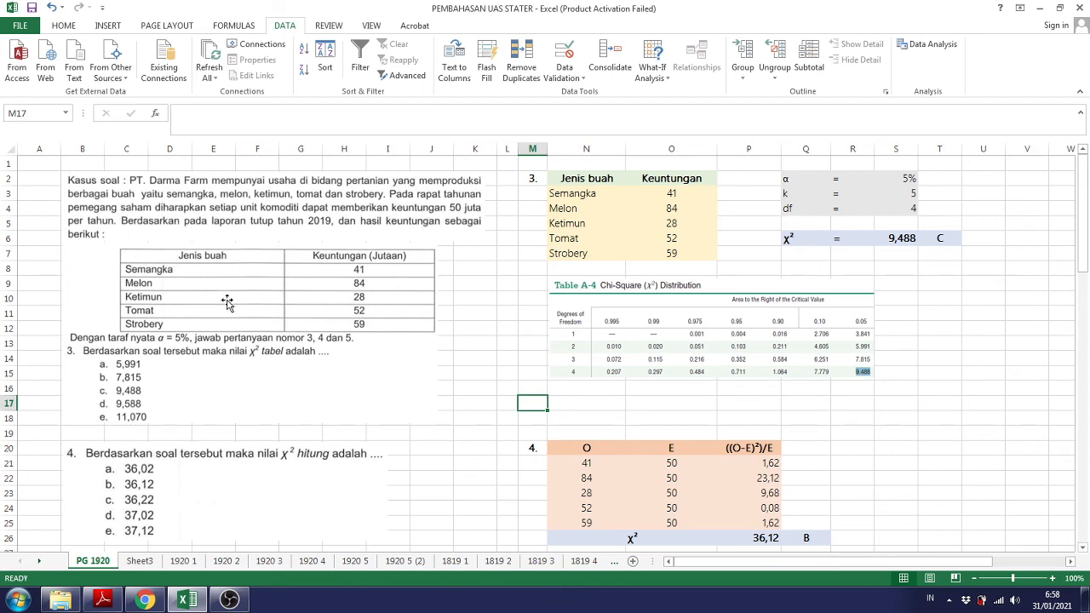
pyautogui.scroll(-1, 226, 301)
pyautogui.scroll(-1, 226, 302)
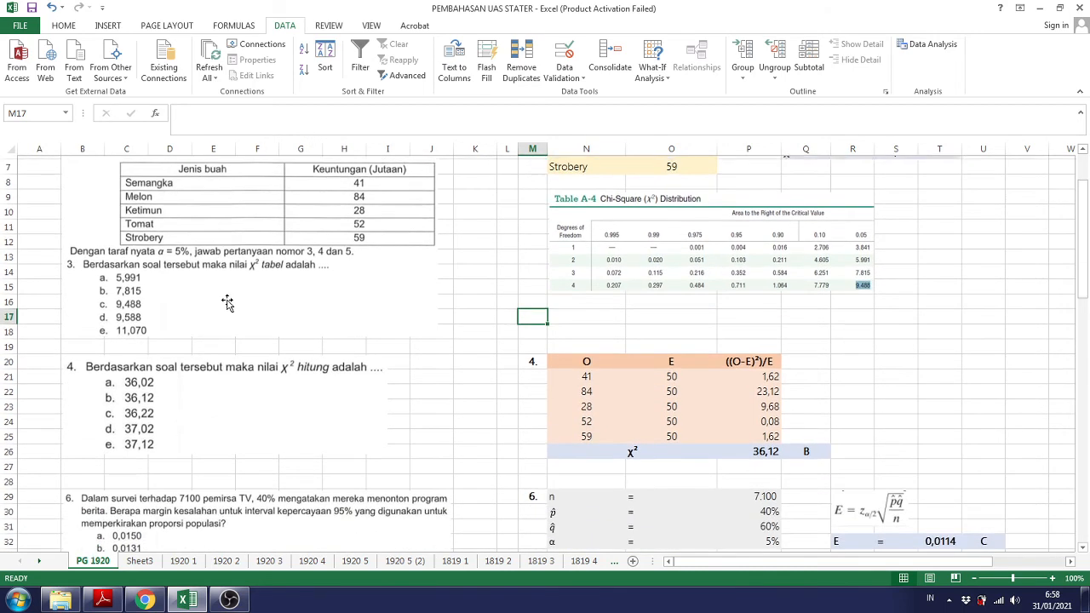
pyautogui.scroll(1, 227, 301)
pyautogui.scroll(1, 227, 302)
pyautogui.scroll(-4, 226, 302)
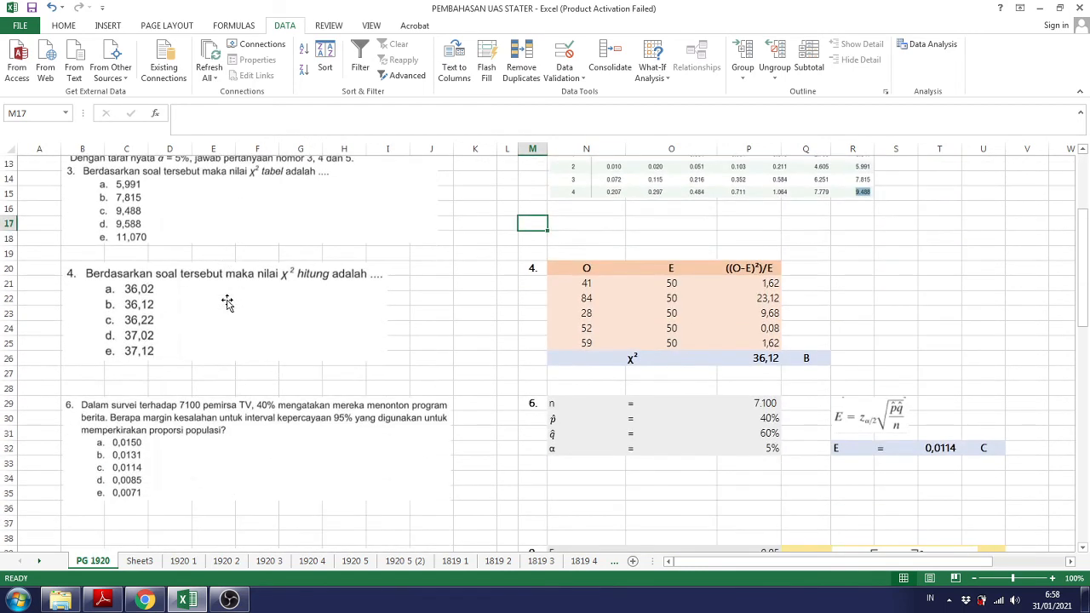
pyautogui.scroll(-4, 227, 301)
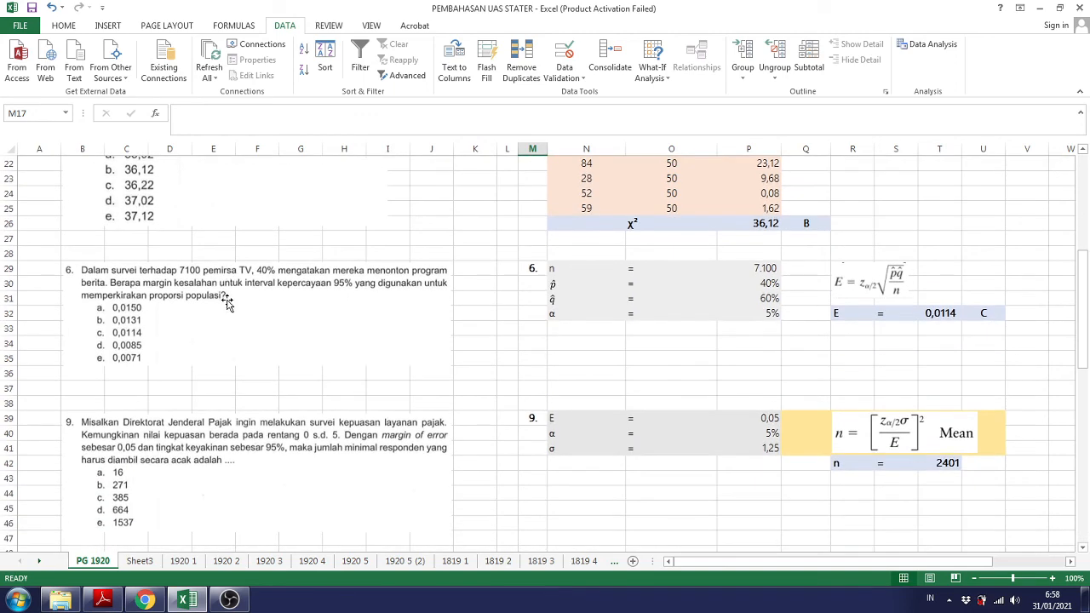
pyautogui.scroll(-6, 227, 302)
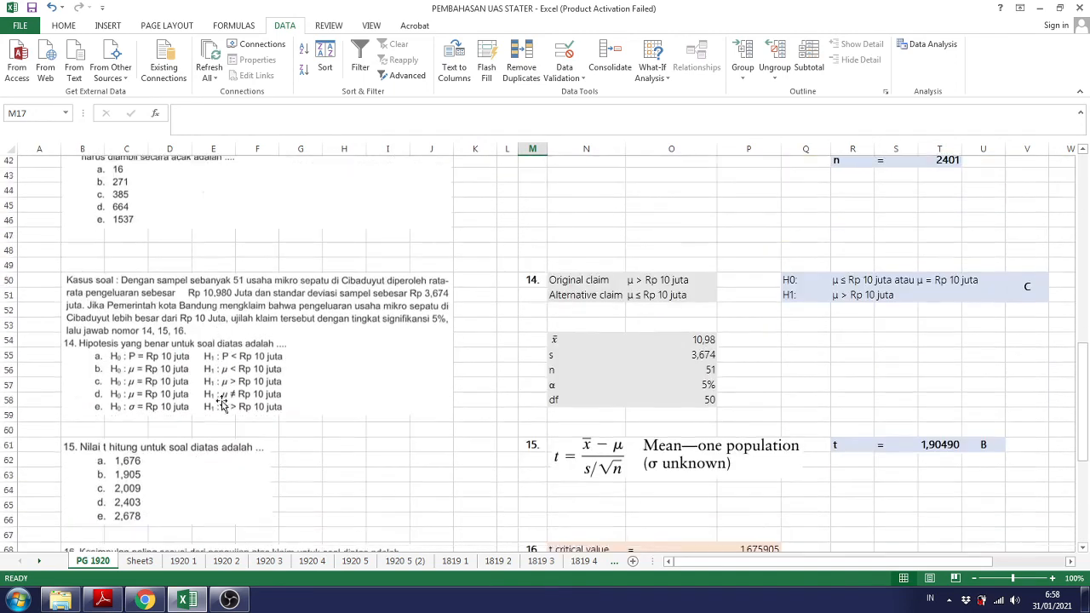
pyautogui.click(229, 599)
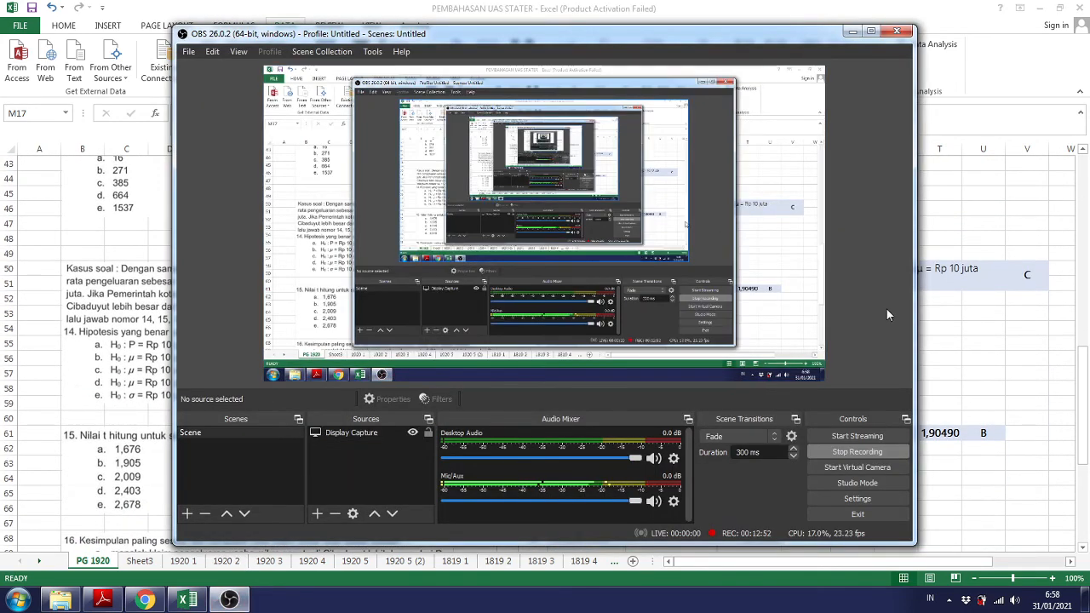
pyautogui.click(1021, 497)
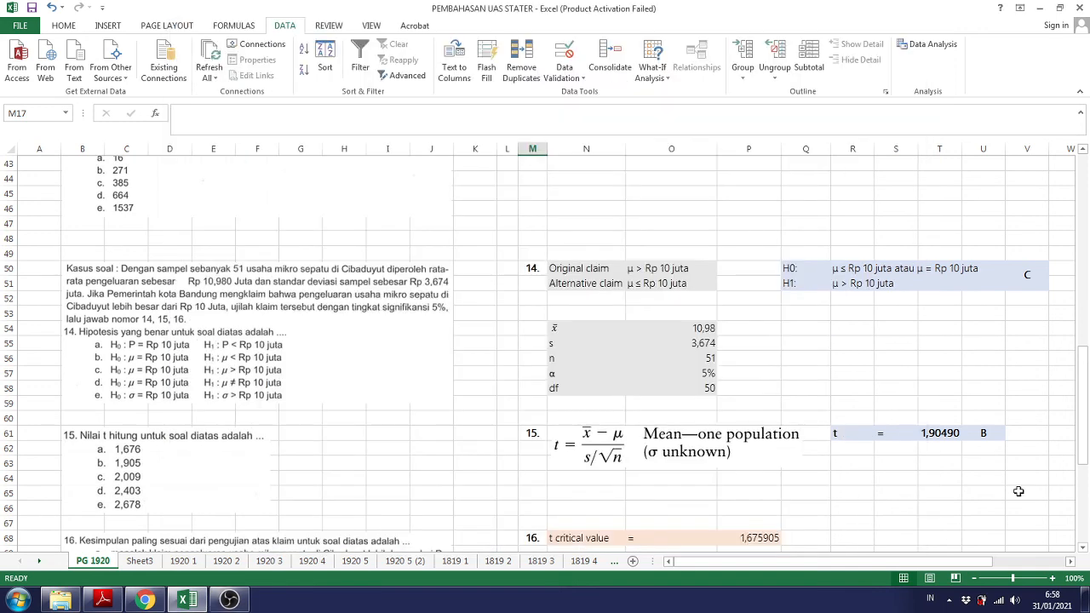
# Examine problem 15's t value and problem 16's critical value and conclusion beside their answer choices
pyautogui.click(1019, 491)
pyautogui.moveTo(1085, 438); pyautogui.dragTo(1086, 473)
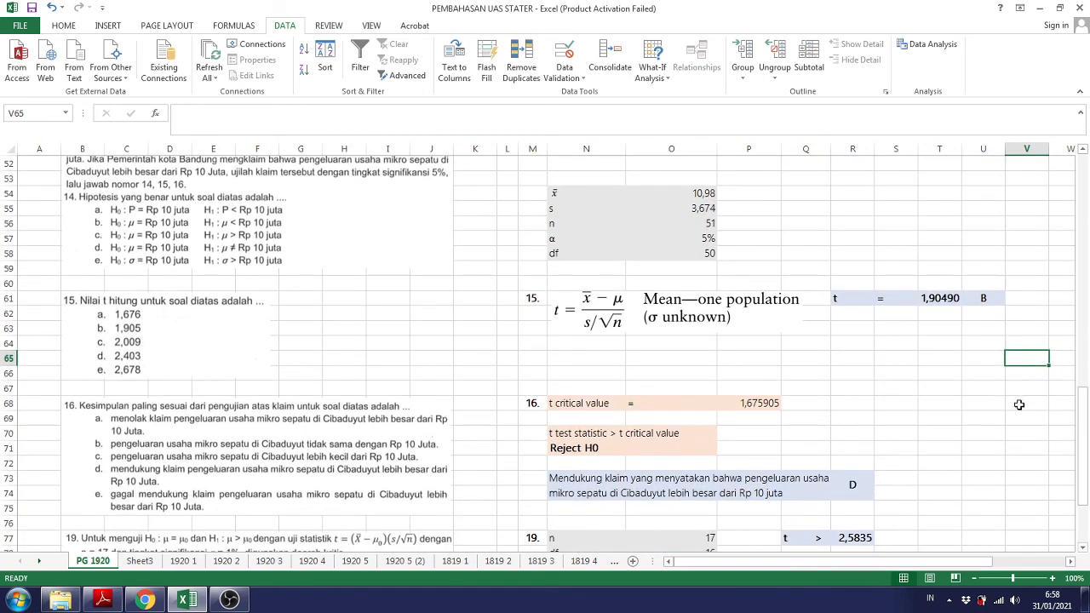
pyautogui.click(1019, 404)
pyautogui.moveTo(1039, 409)
pyautogui.mouseDown()
pyautogui.moveTo(1032, 432)
pyautogui.moveTo(1033, 405)
pyautogui.mouseUp()
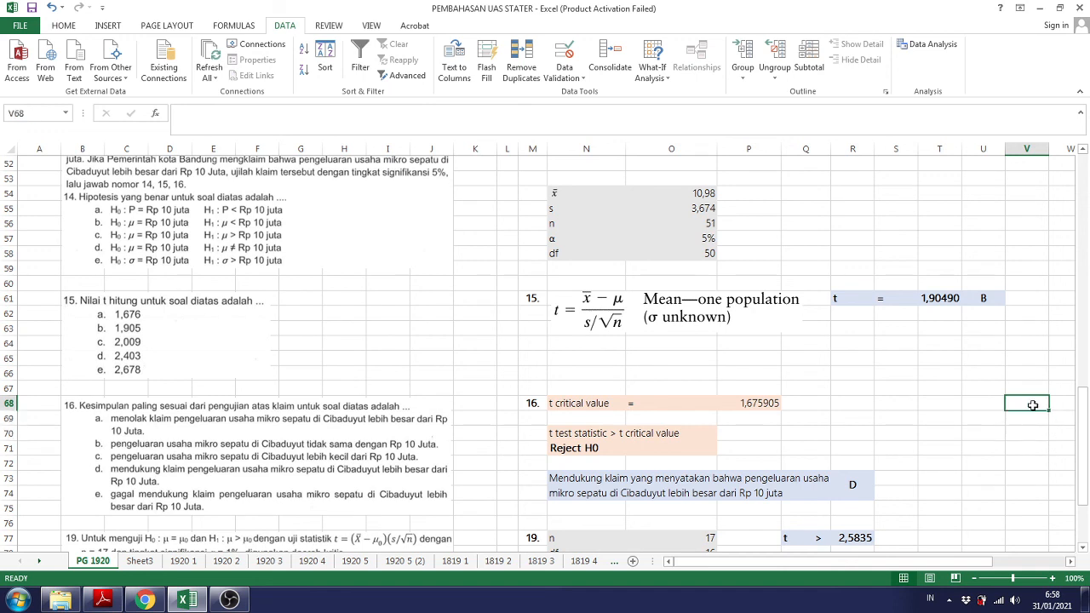